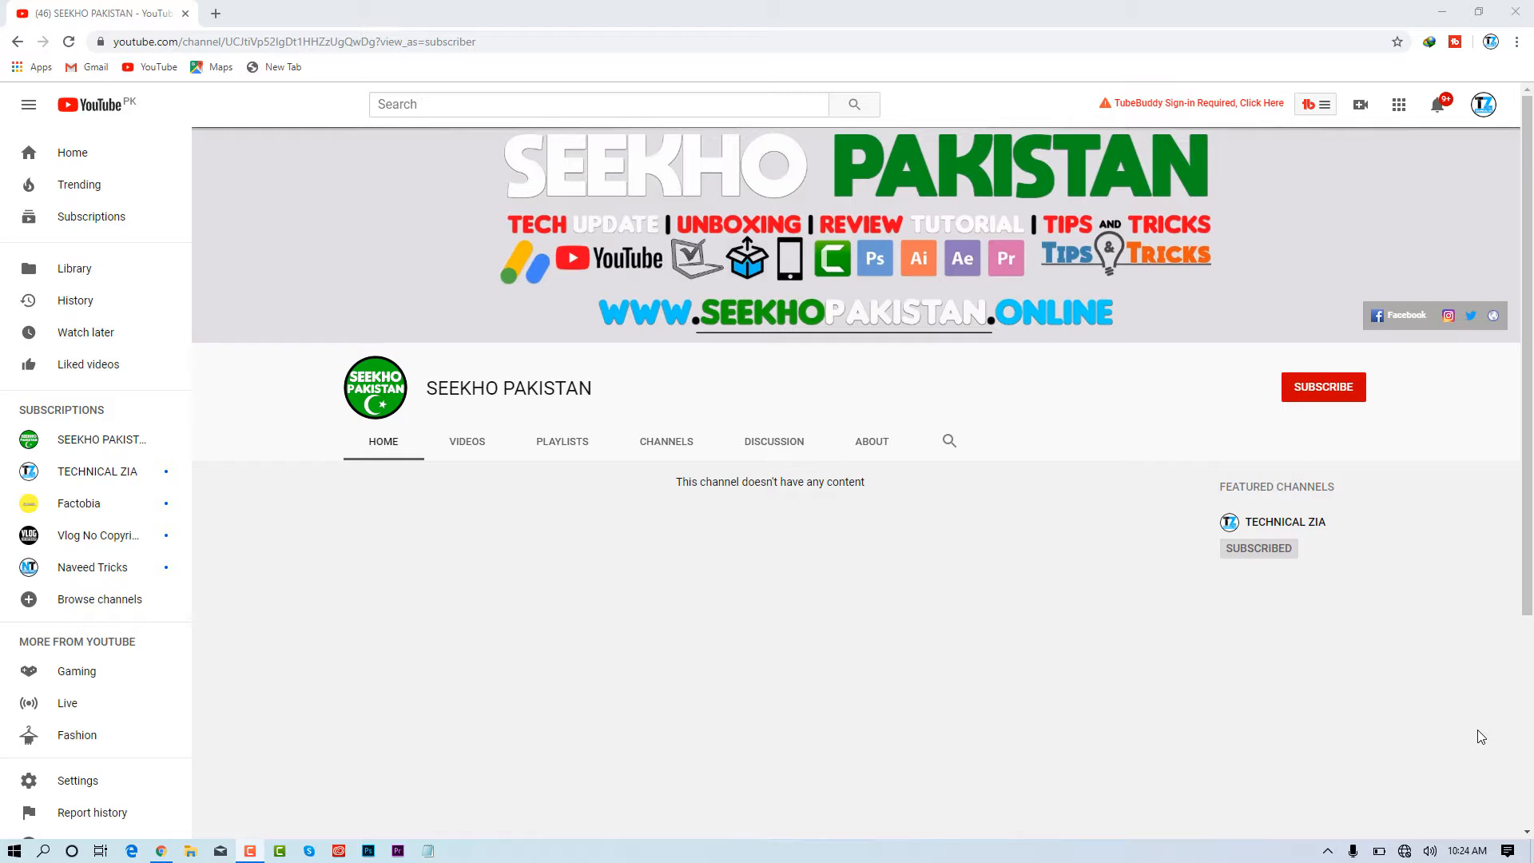
Subscribe to the SEEKHO PAKISTAN channel and choose its notification setting.
click(1329, 396)
click(1351, 390)
click(1375, 426)
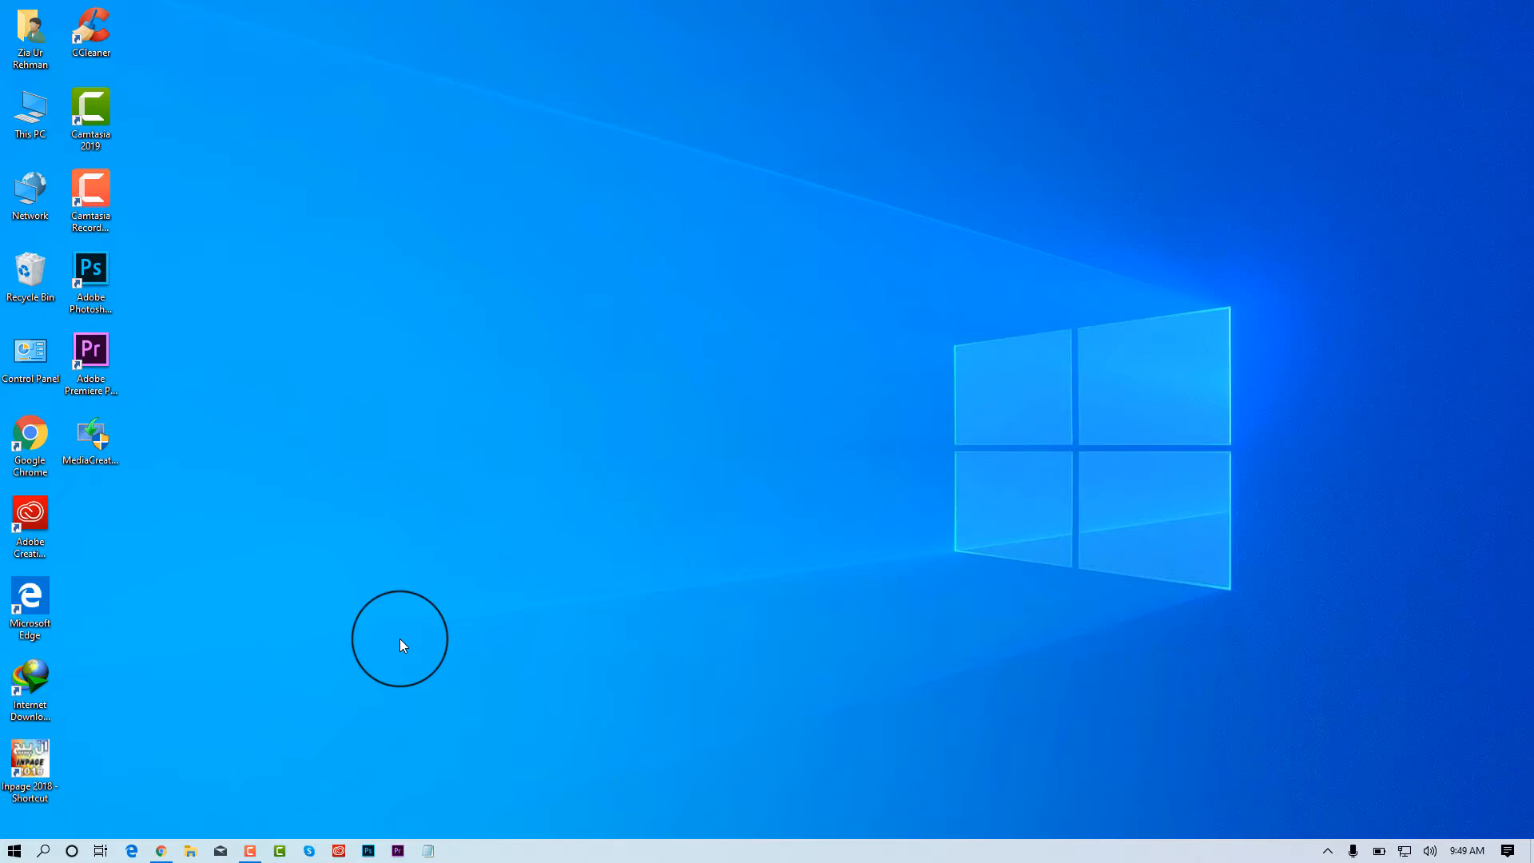
Switch to Chrome, open Microsoft's Windows 10 download page from the "microsoft windows iso image" search results, and review its download options.
click(160, 851)
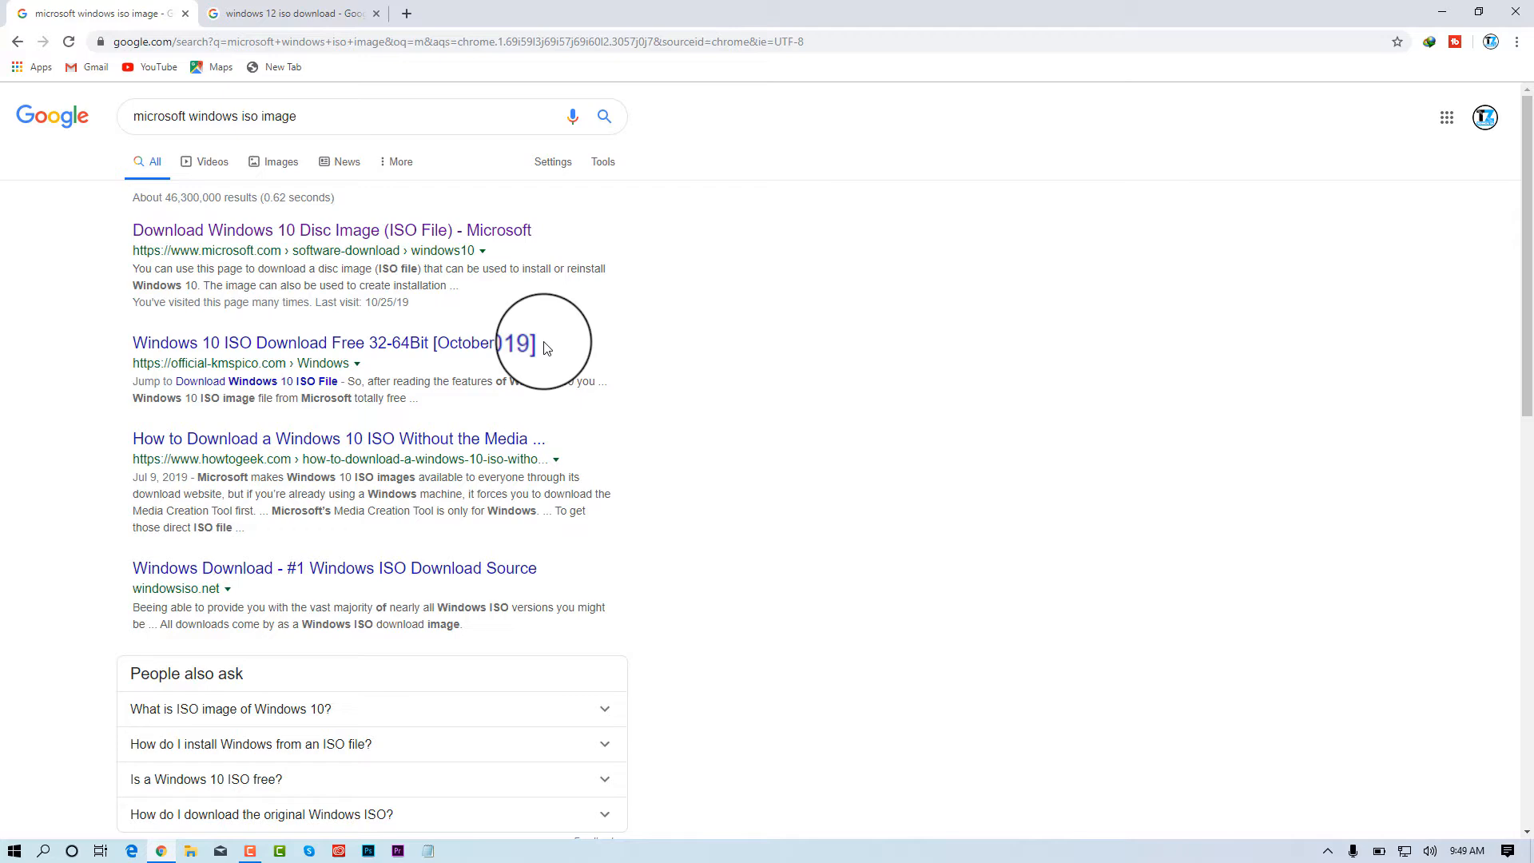
click(293, 11)
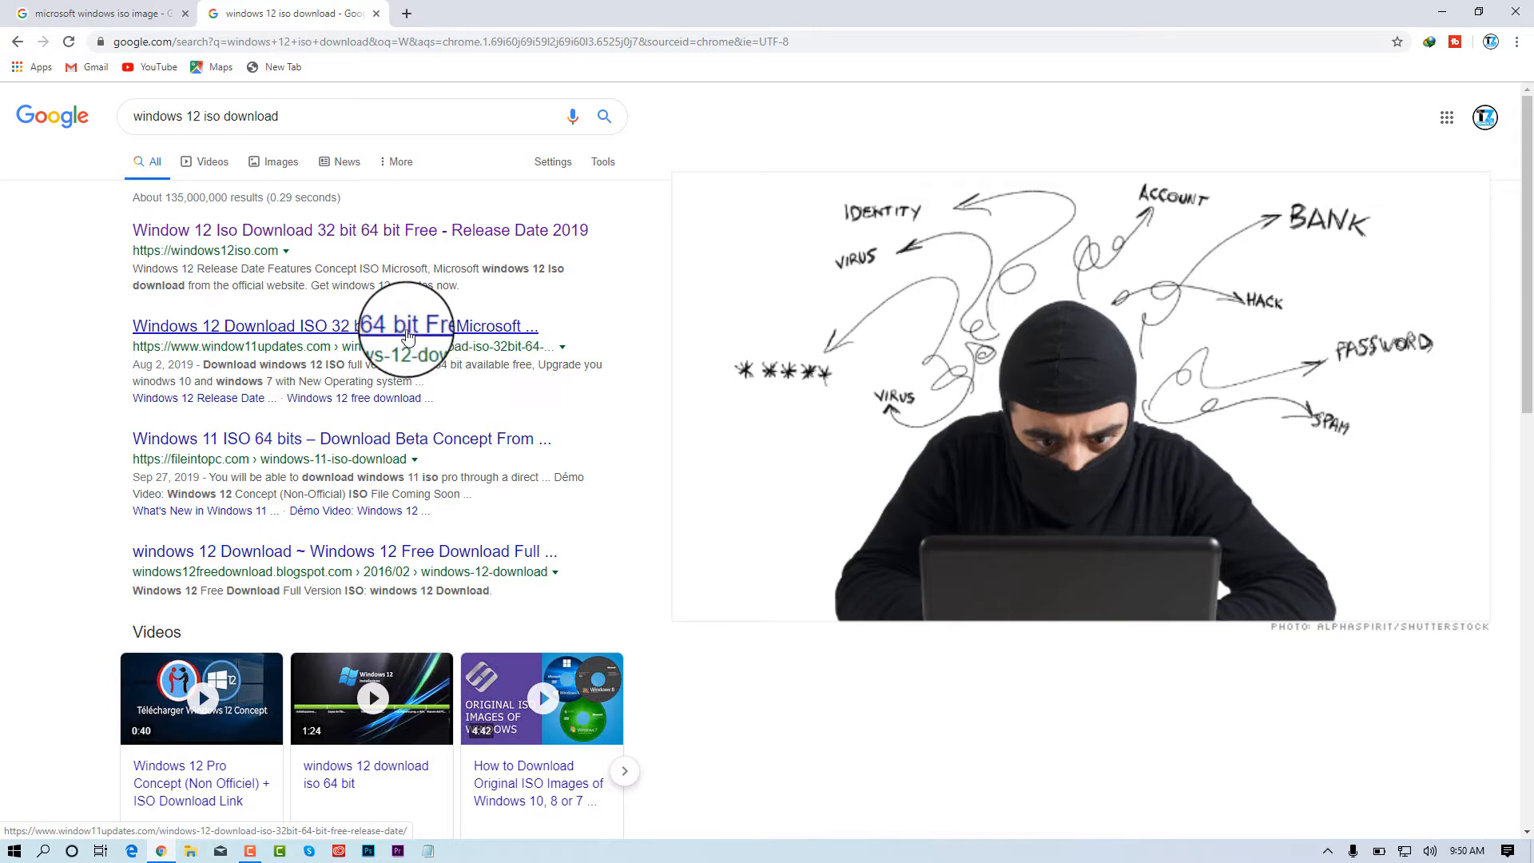
click(103, 14)
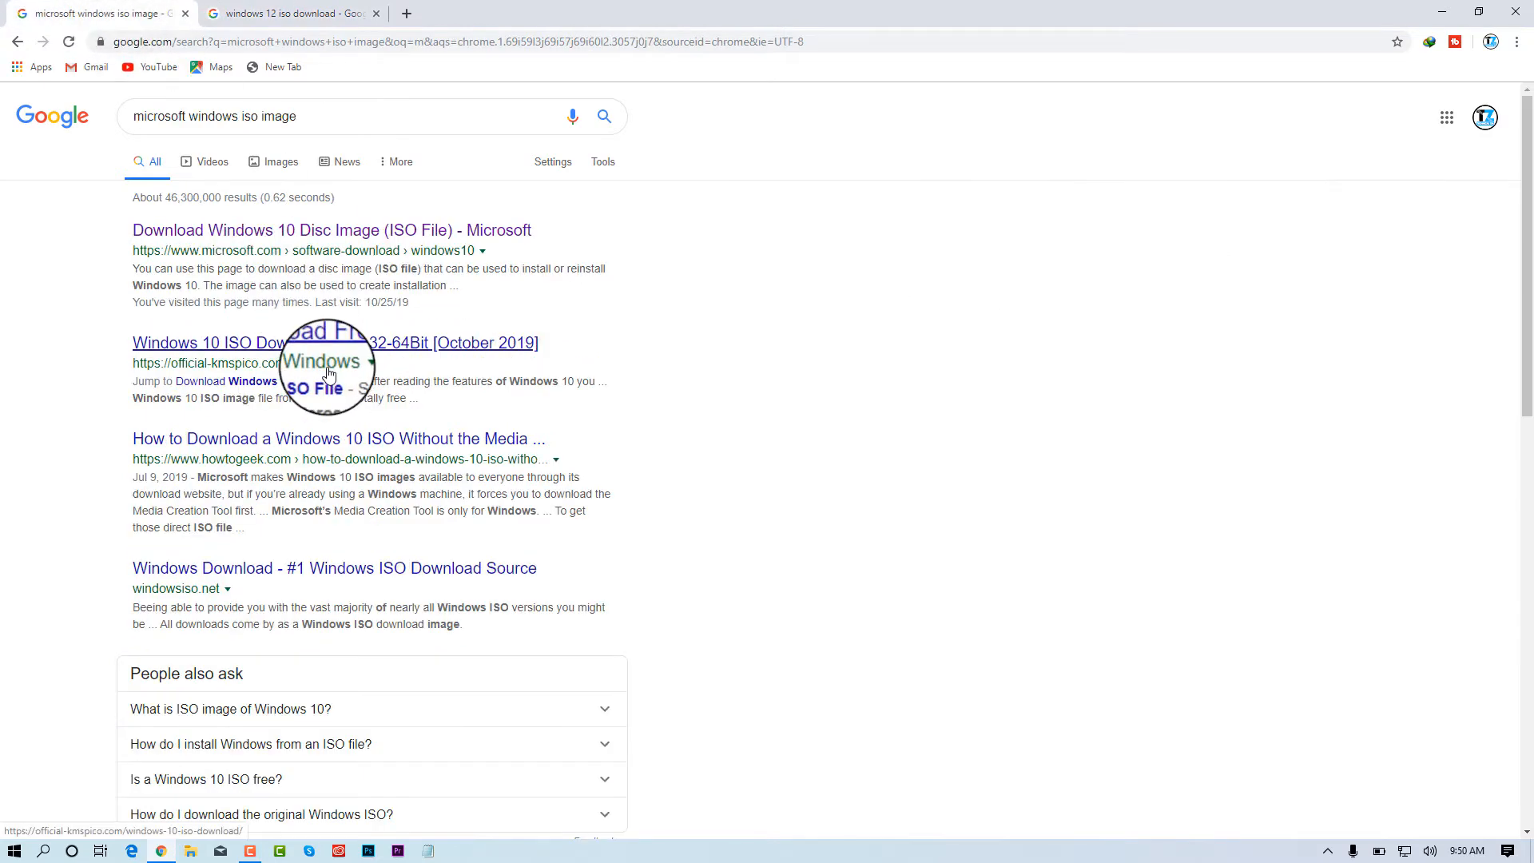
click(315, 233)
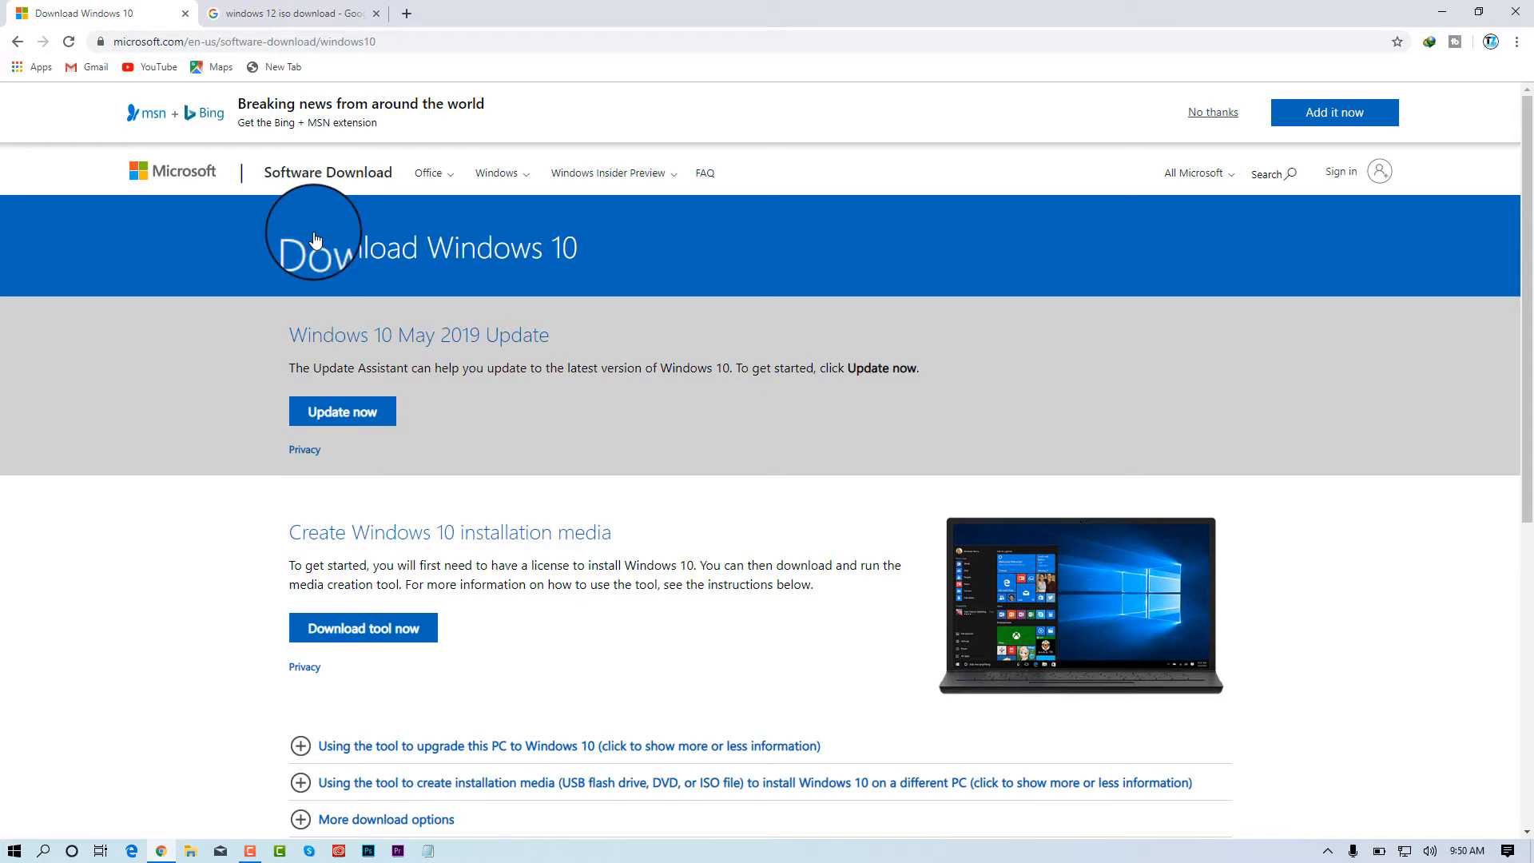
scroll(359, 219, down, 6)
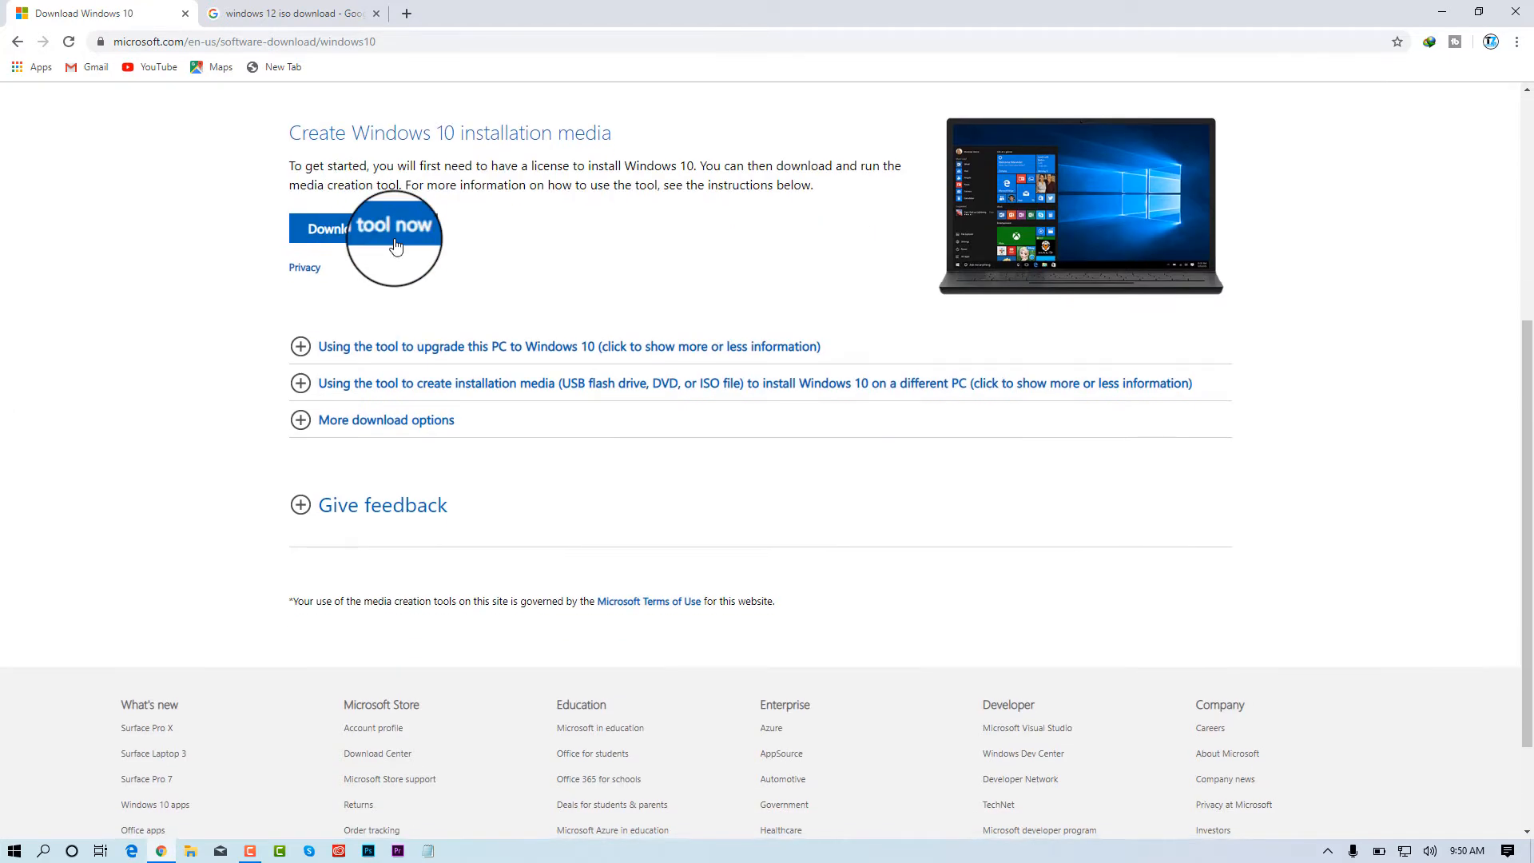
scroll(400, 232, up, 6)
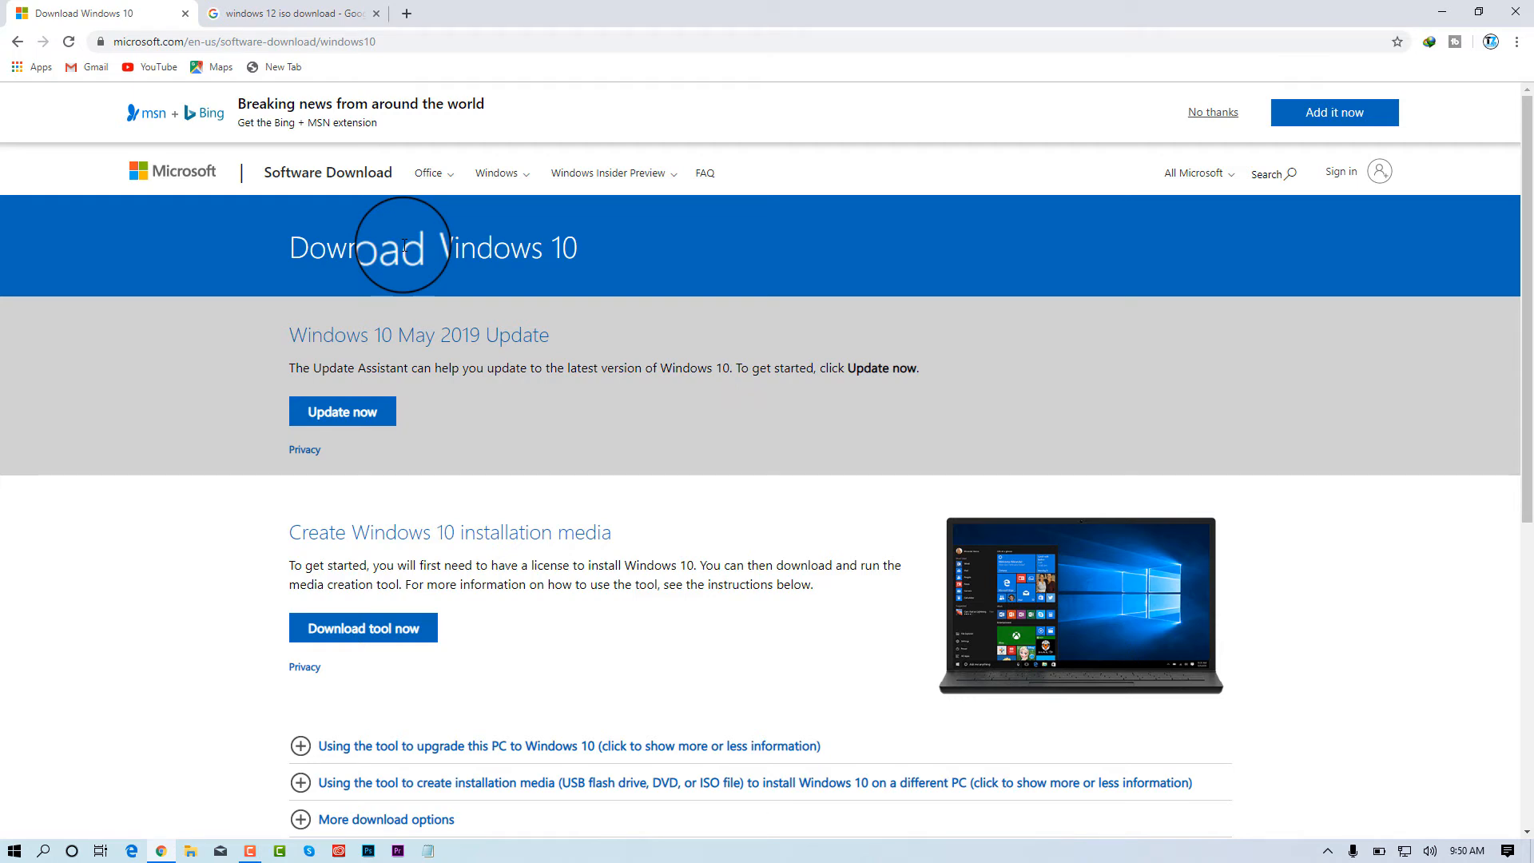
scroll(404, 246, down, 2)
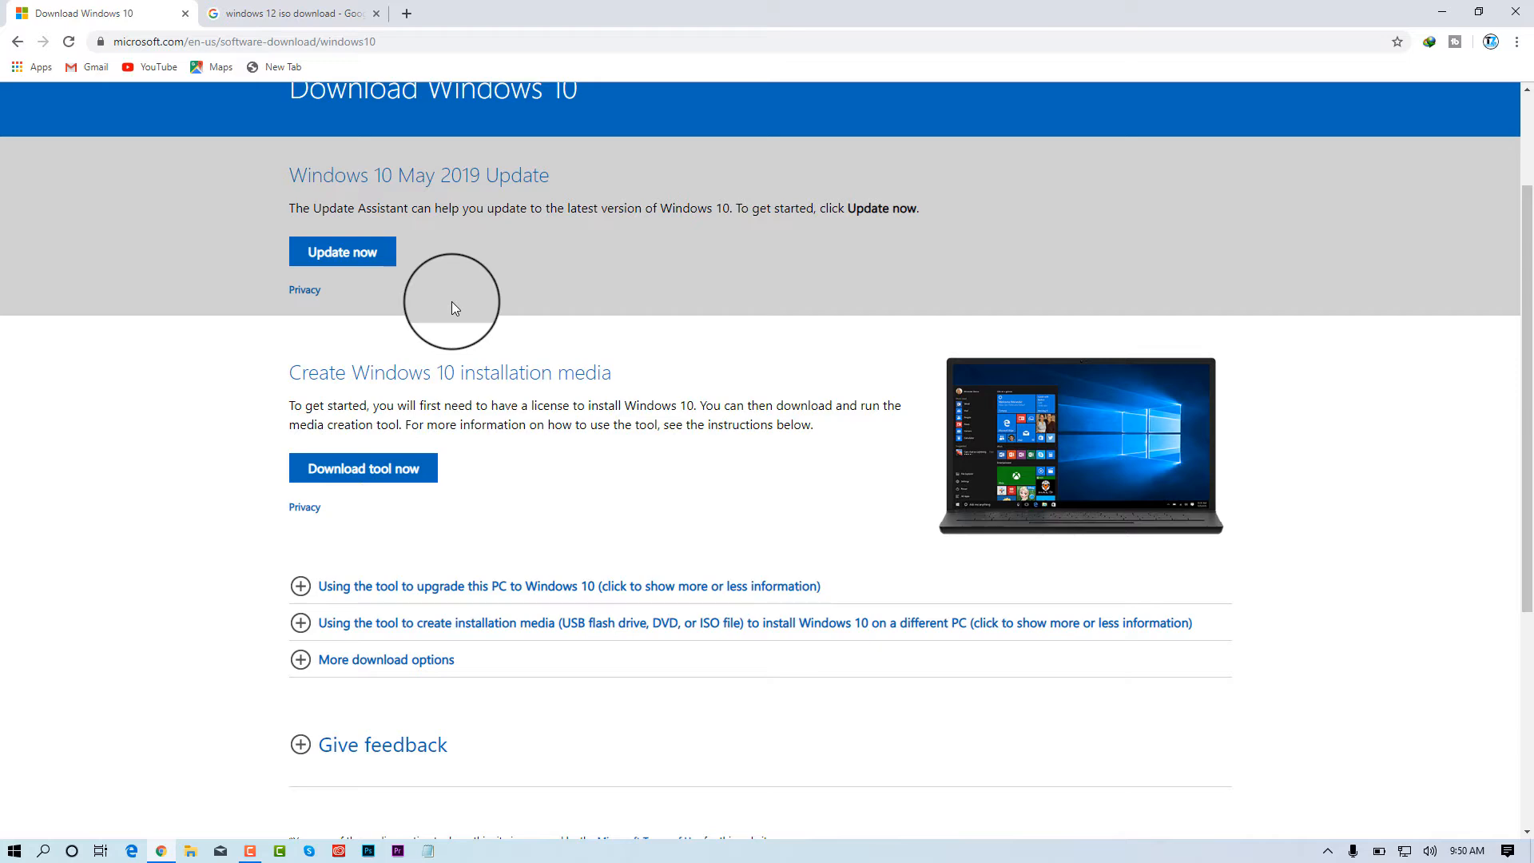
scroll(452, 303, up, 2)
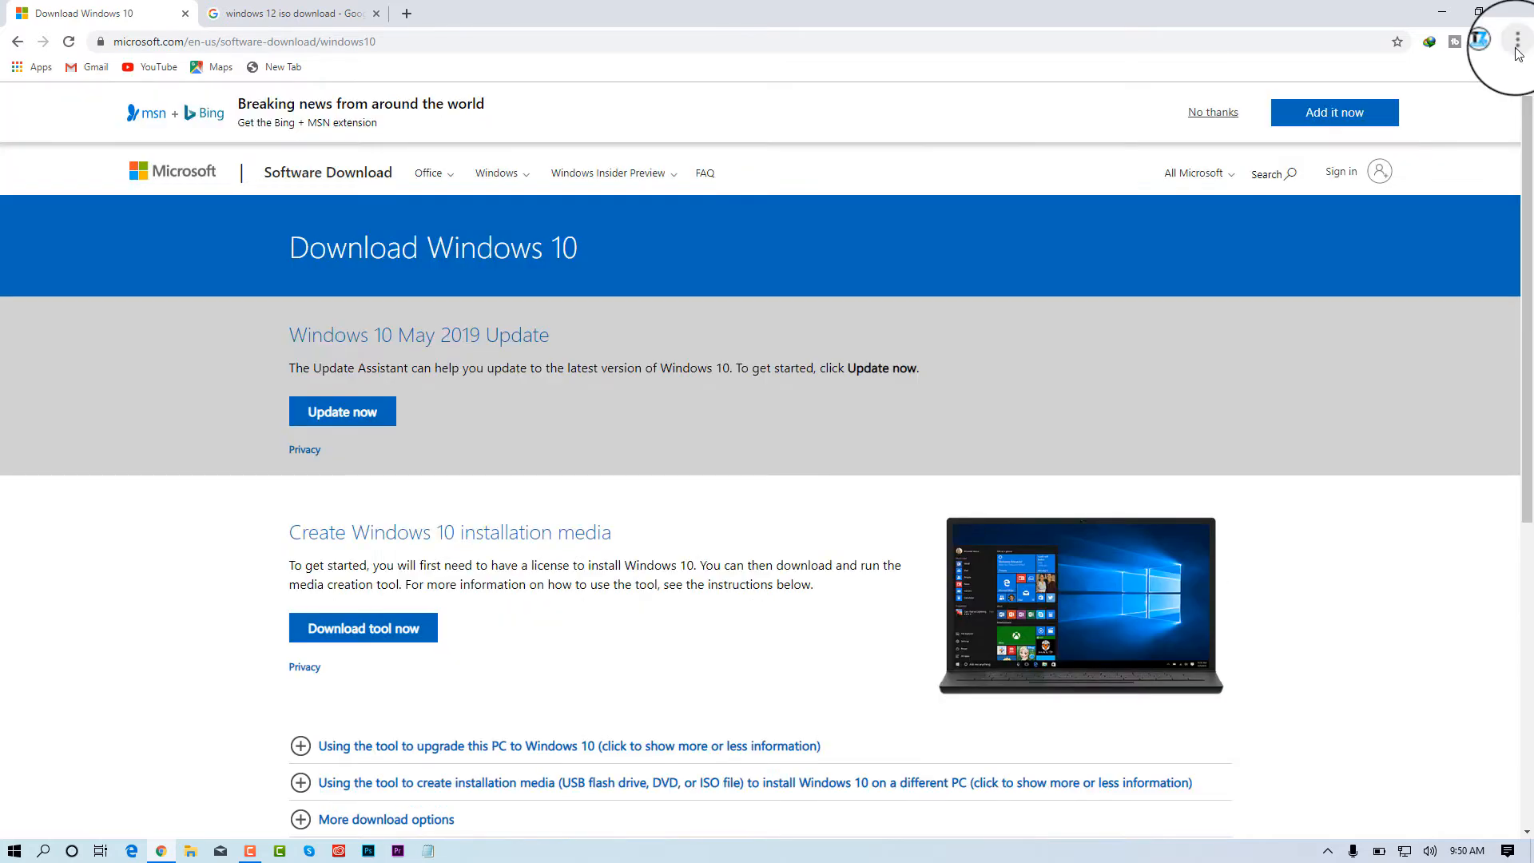
Open the browser's developer tools for the Download Windows 10 page with device emulation enabled.
click(1516, 41)
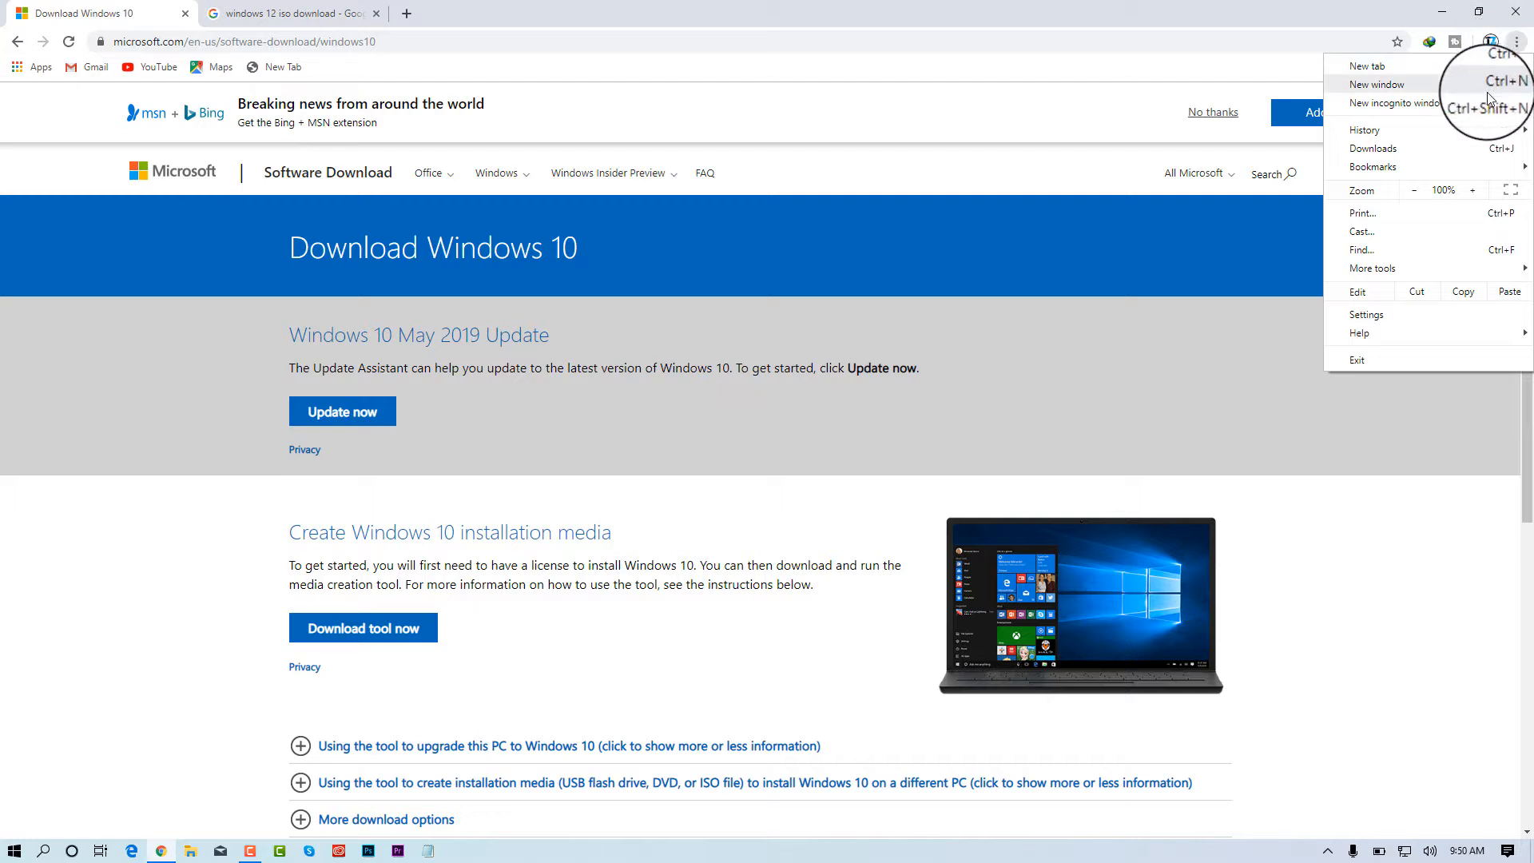
mouse_move(1428, 275)
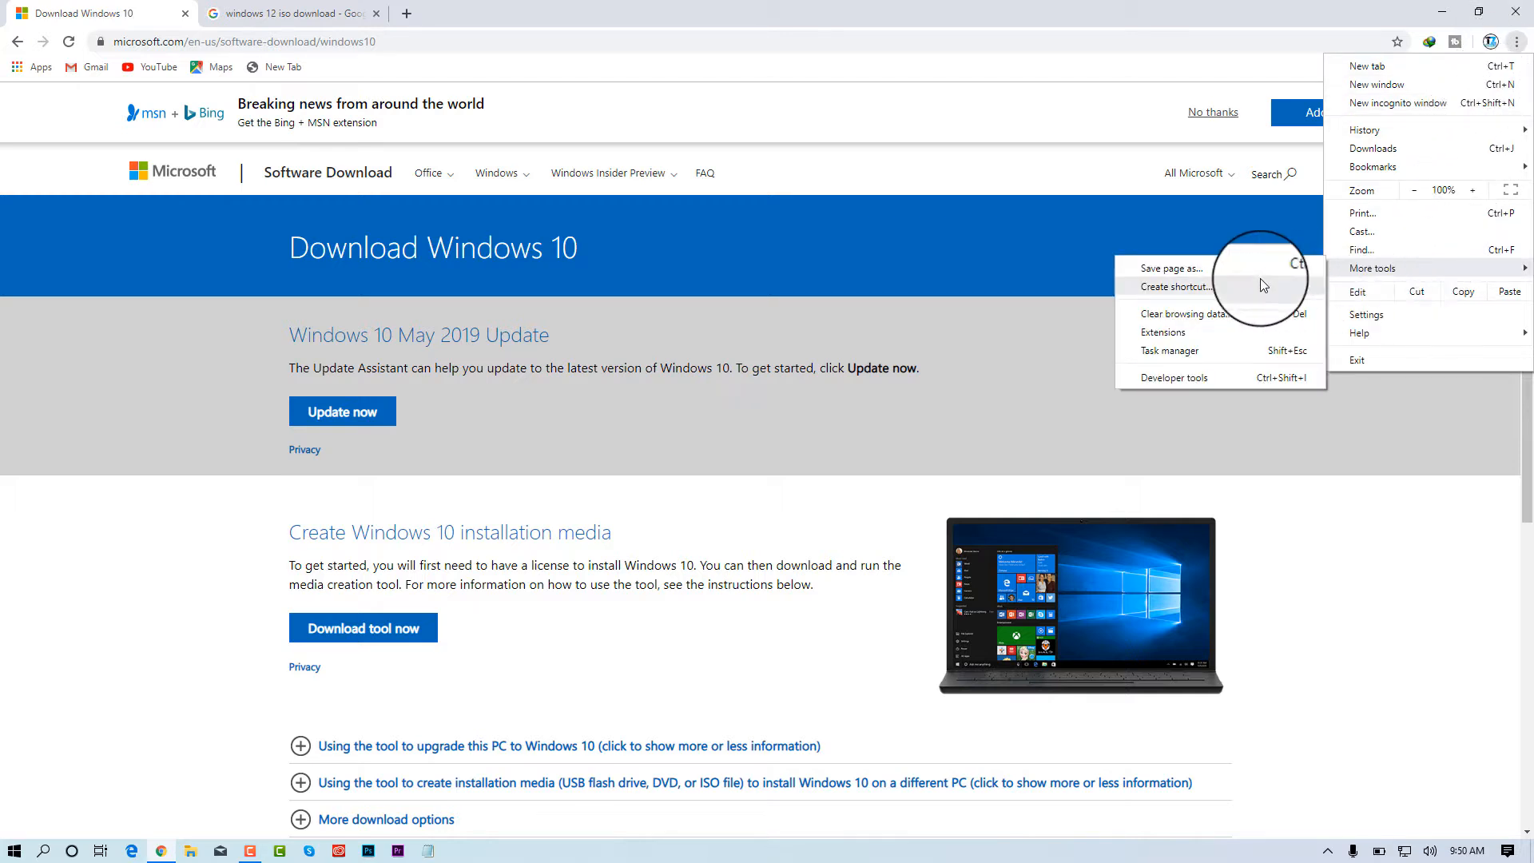
click(1201, 378)
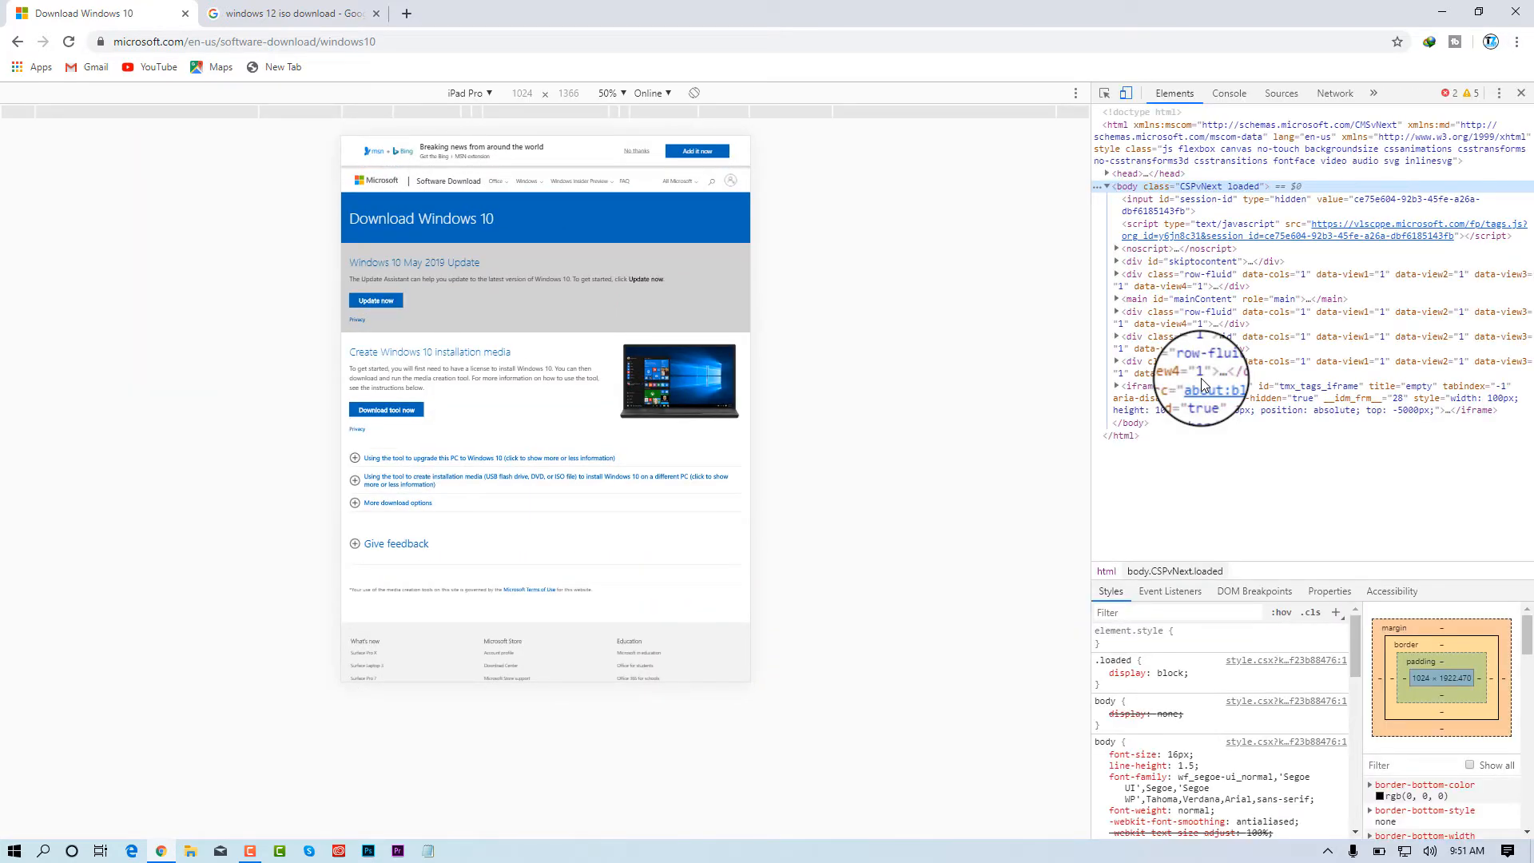
click(1126, 95)
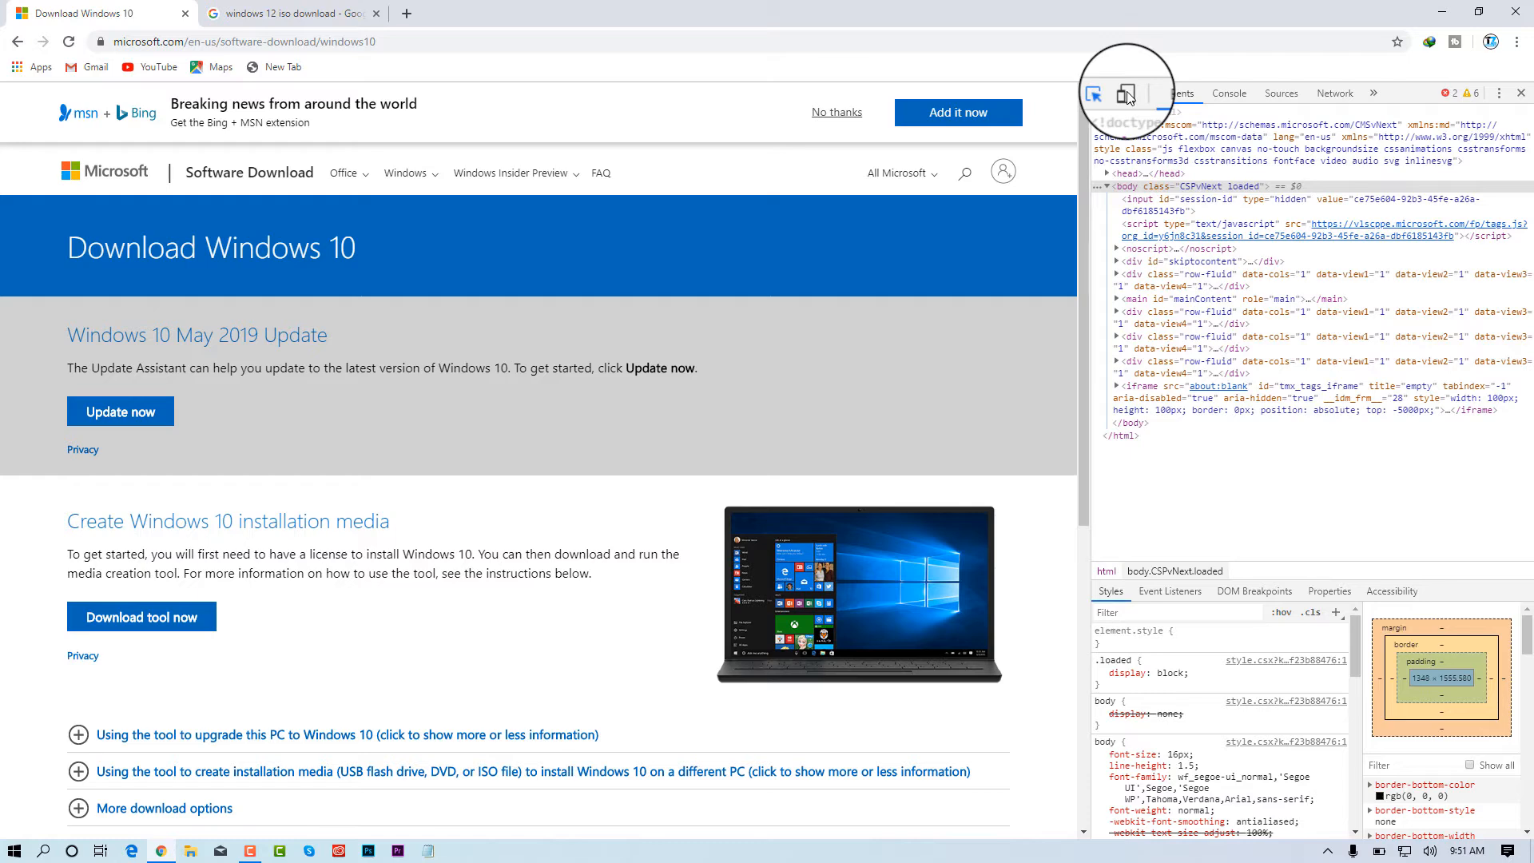
click(1126, 94)
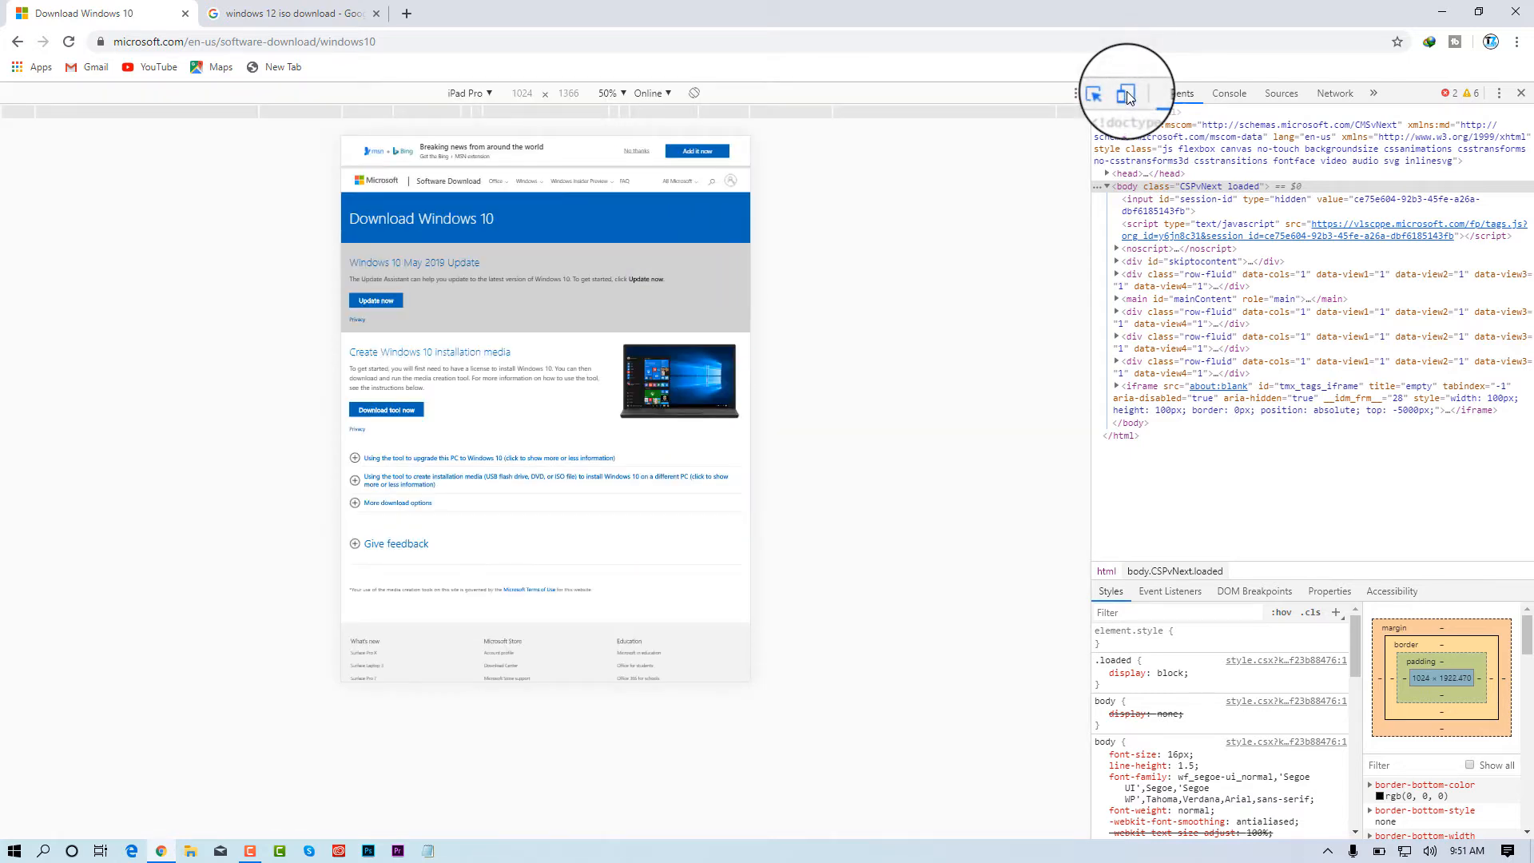
Reload the download page emulated as an iPad Pro, and close the developer tools.
click(480, 94)
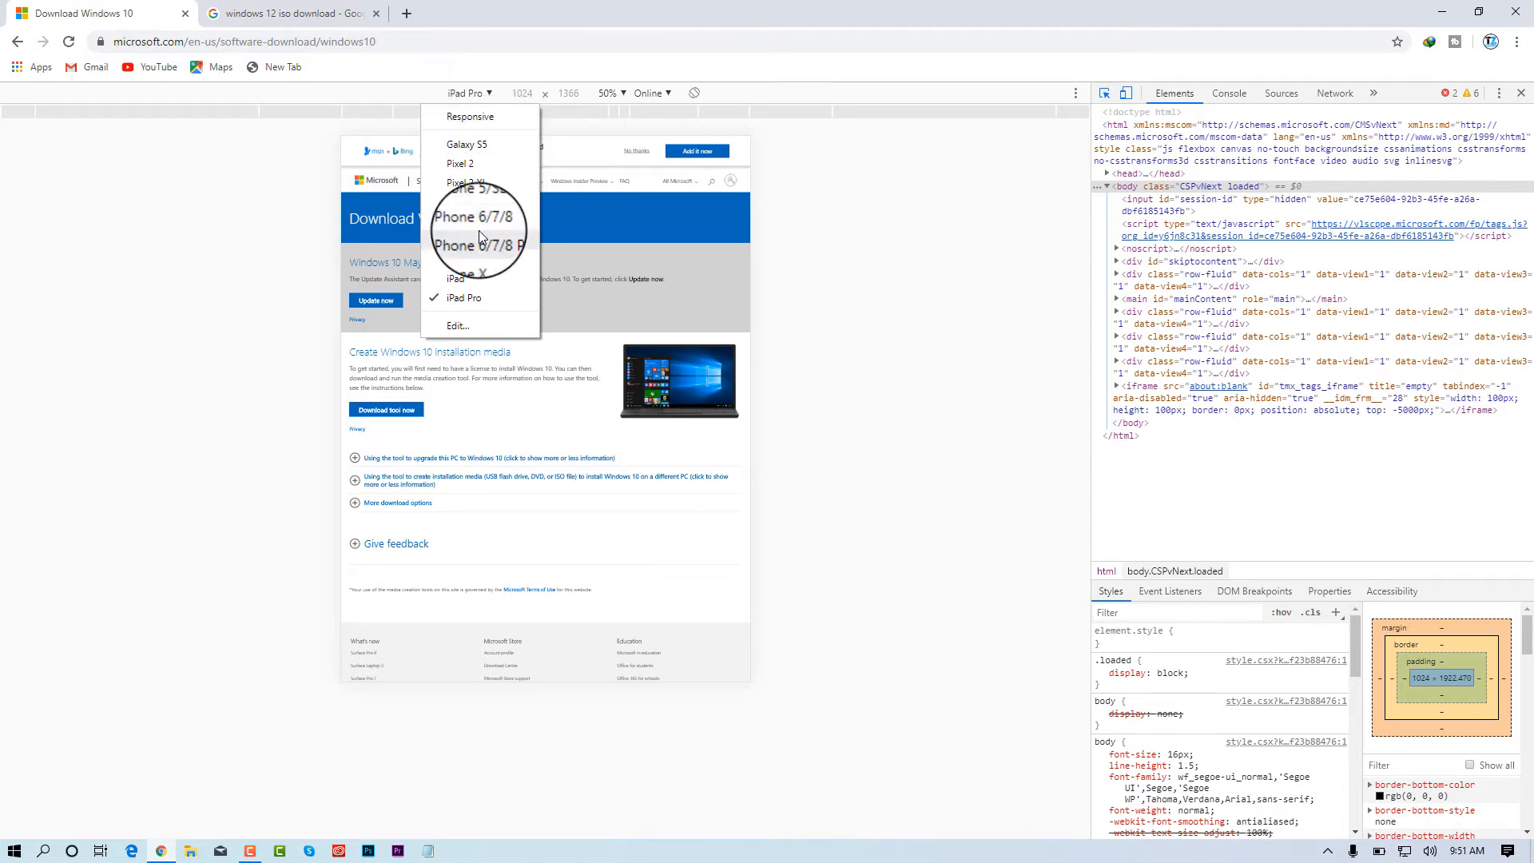
click(473, 295)
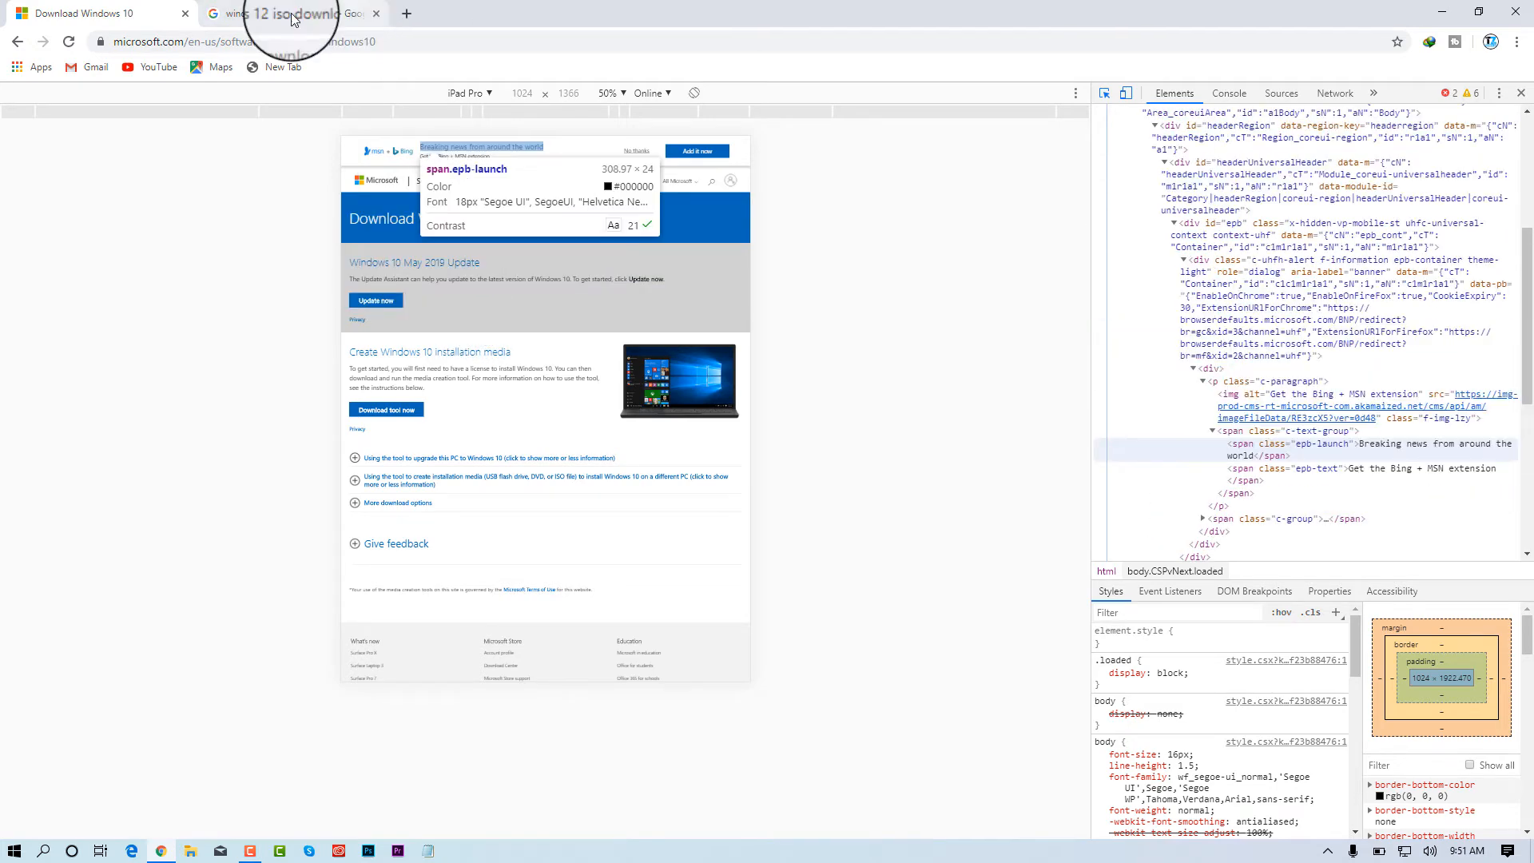
click(69, 41)
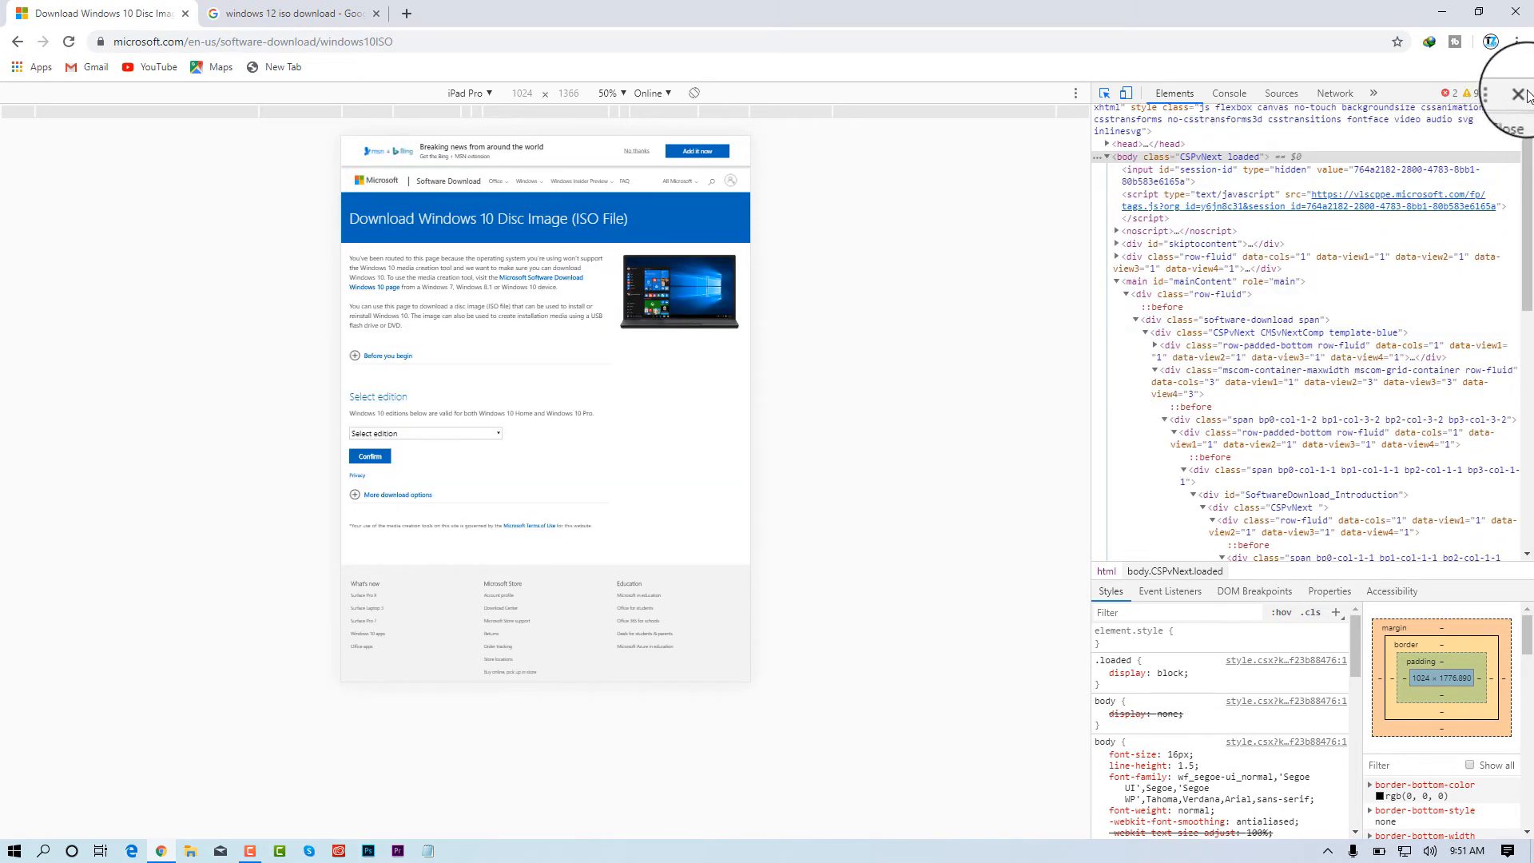
click(1518, 94)
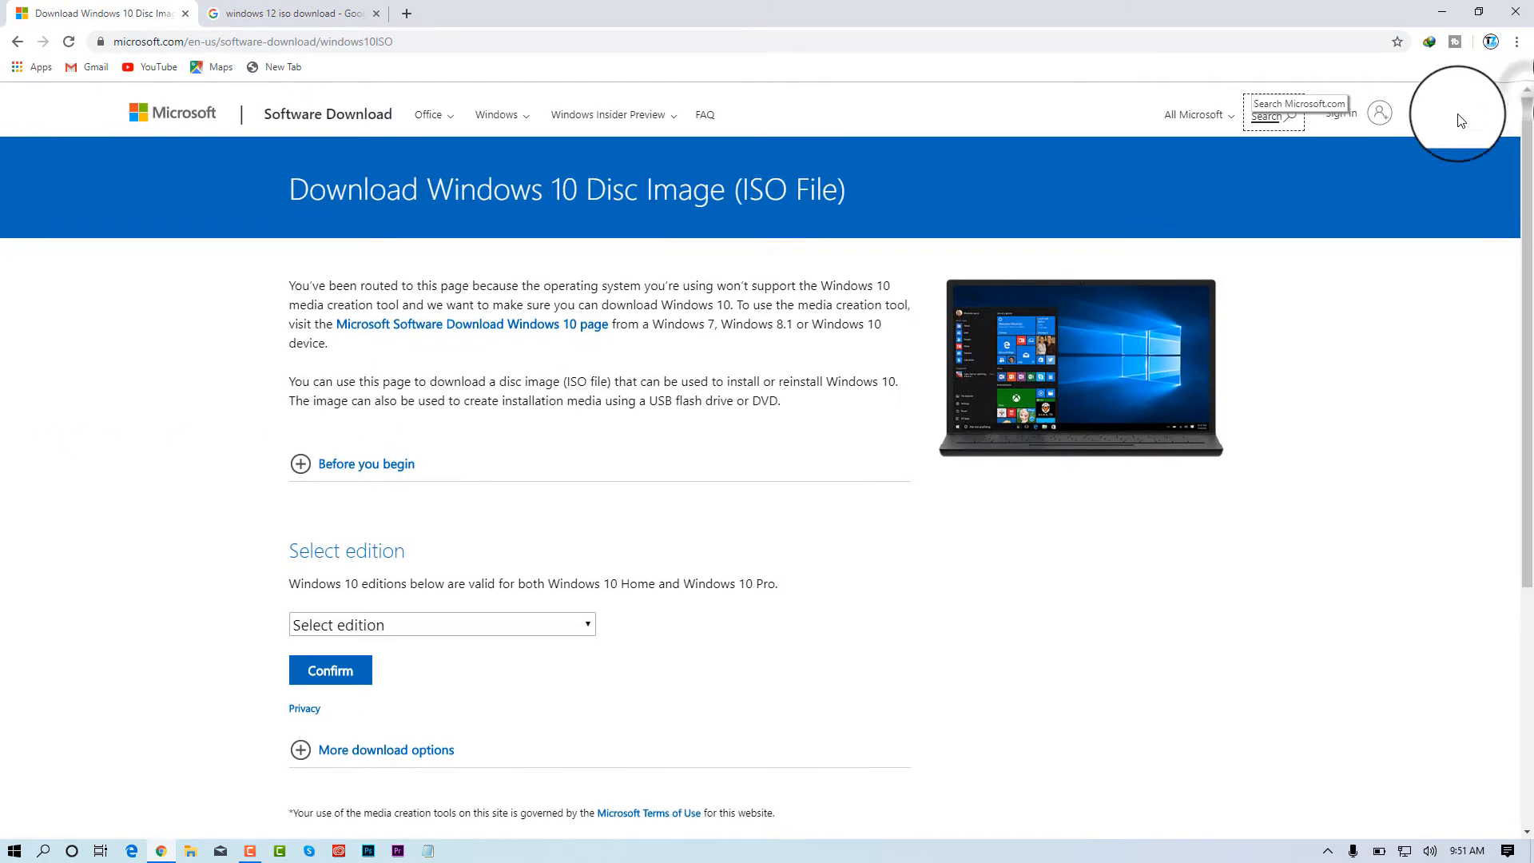
Select and confirm the Windows 10 edition listed under Windows 10 May 2019 Update on the ISO download page.
scroll(531, 292, down, 4)
scroll(520, 281, up, 2)
scroll(511, 296, up, 2)
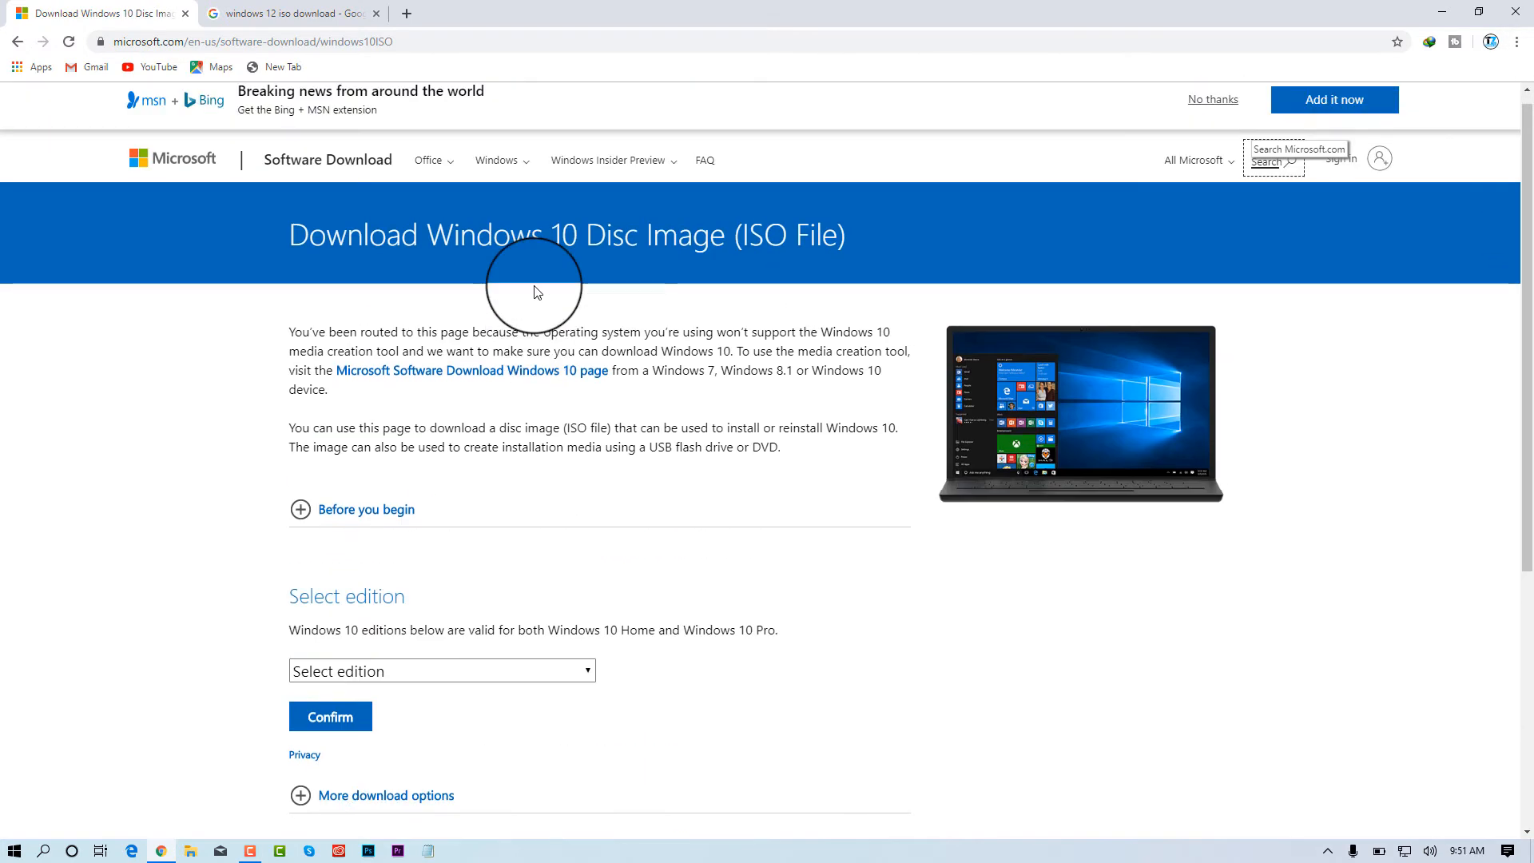
scroll(530, 291, down, 4)
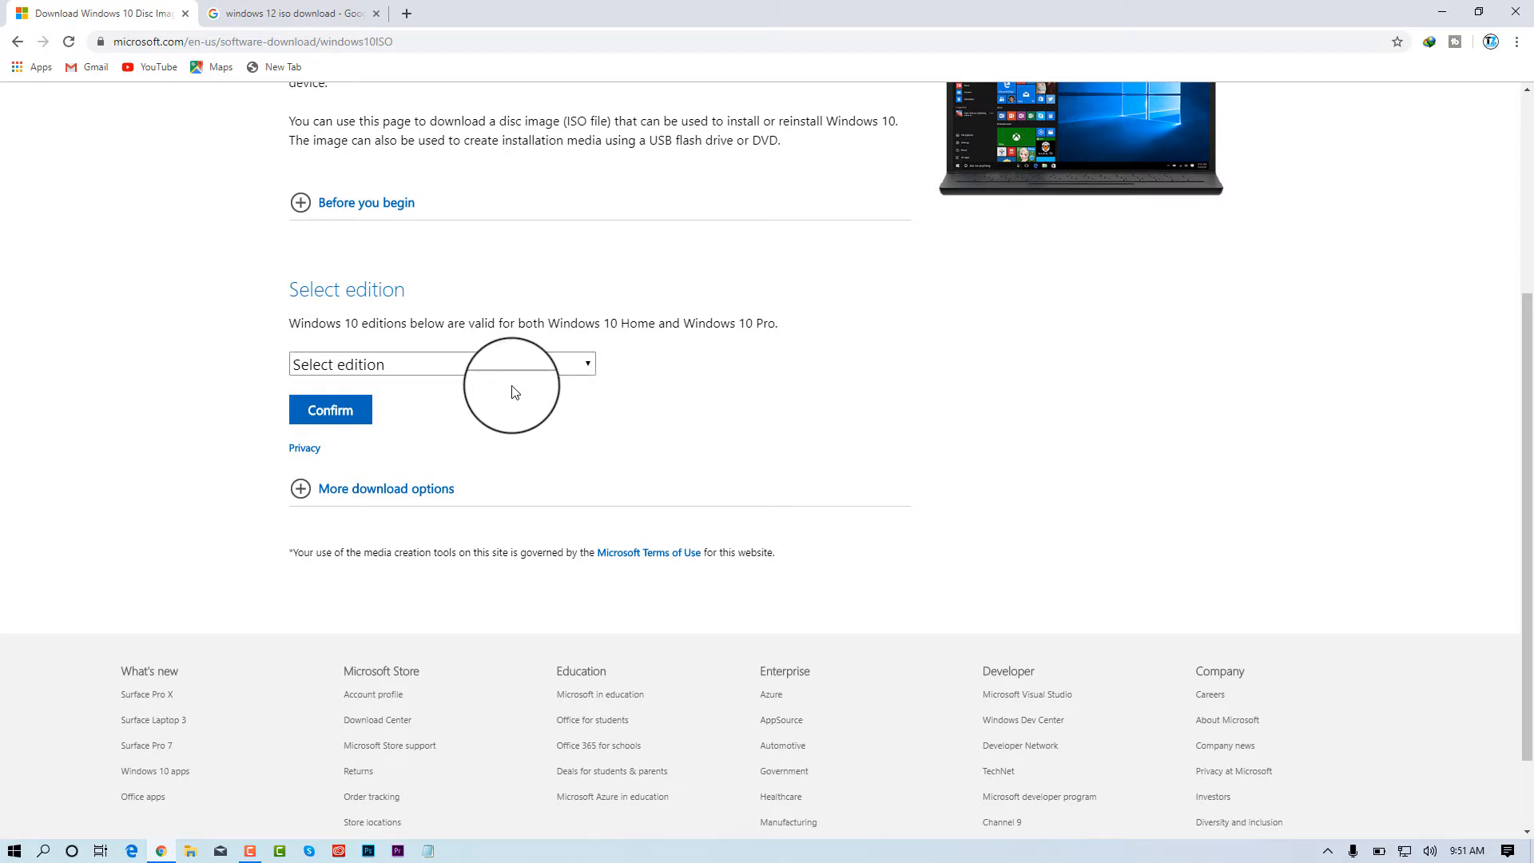
scroll(325, 353, up, 1)
scroll(342, 359, down, 1)
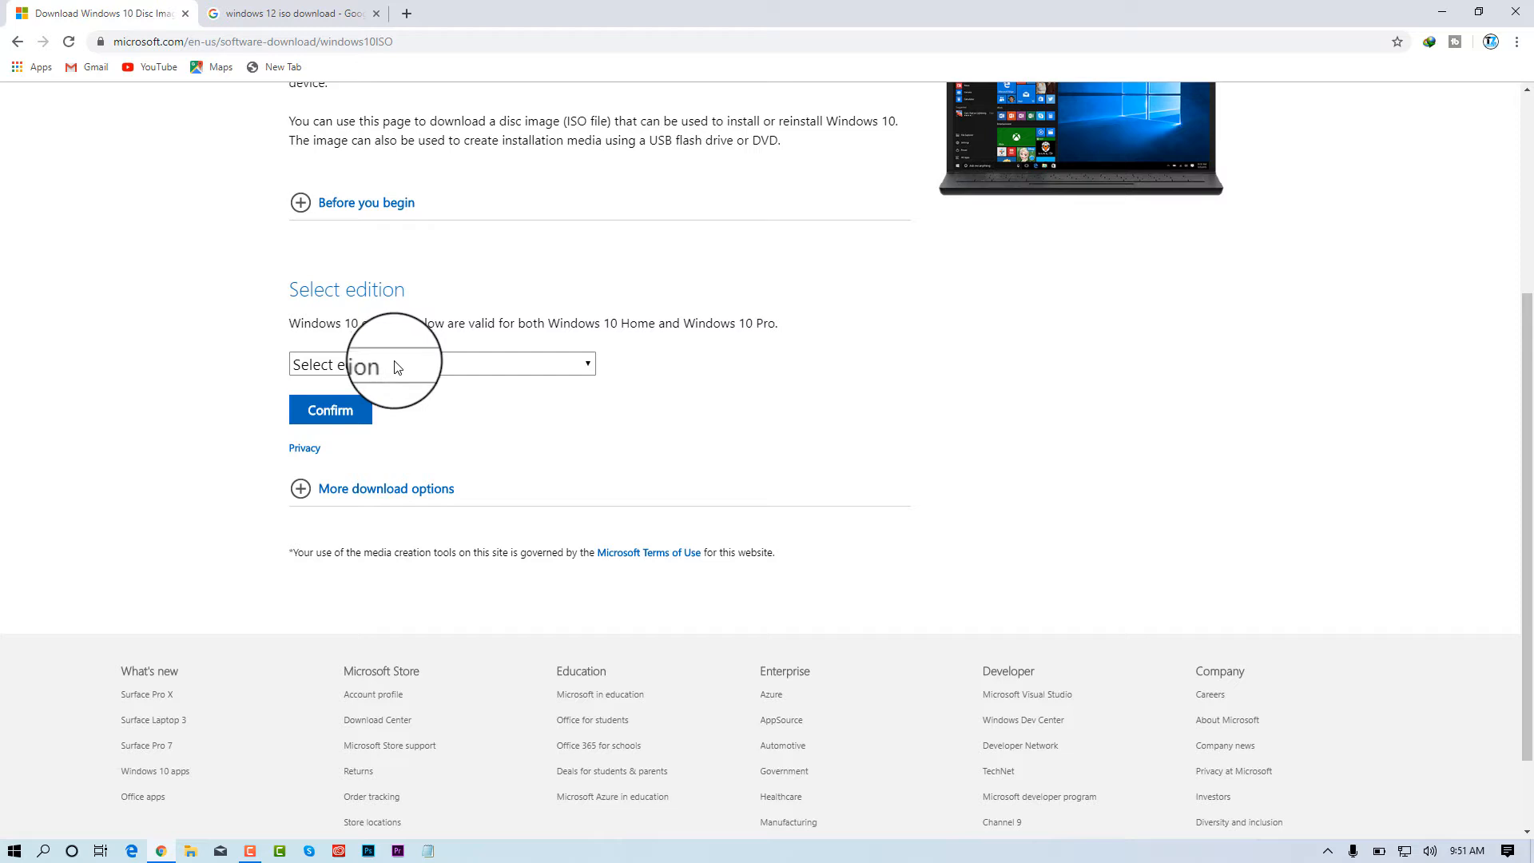
click(397, 367)
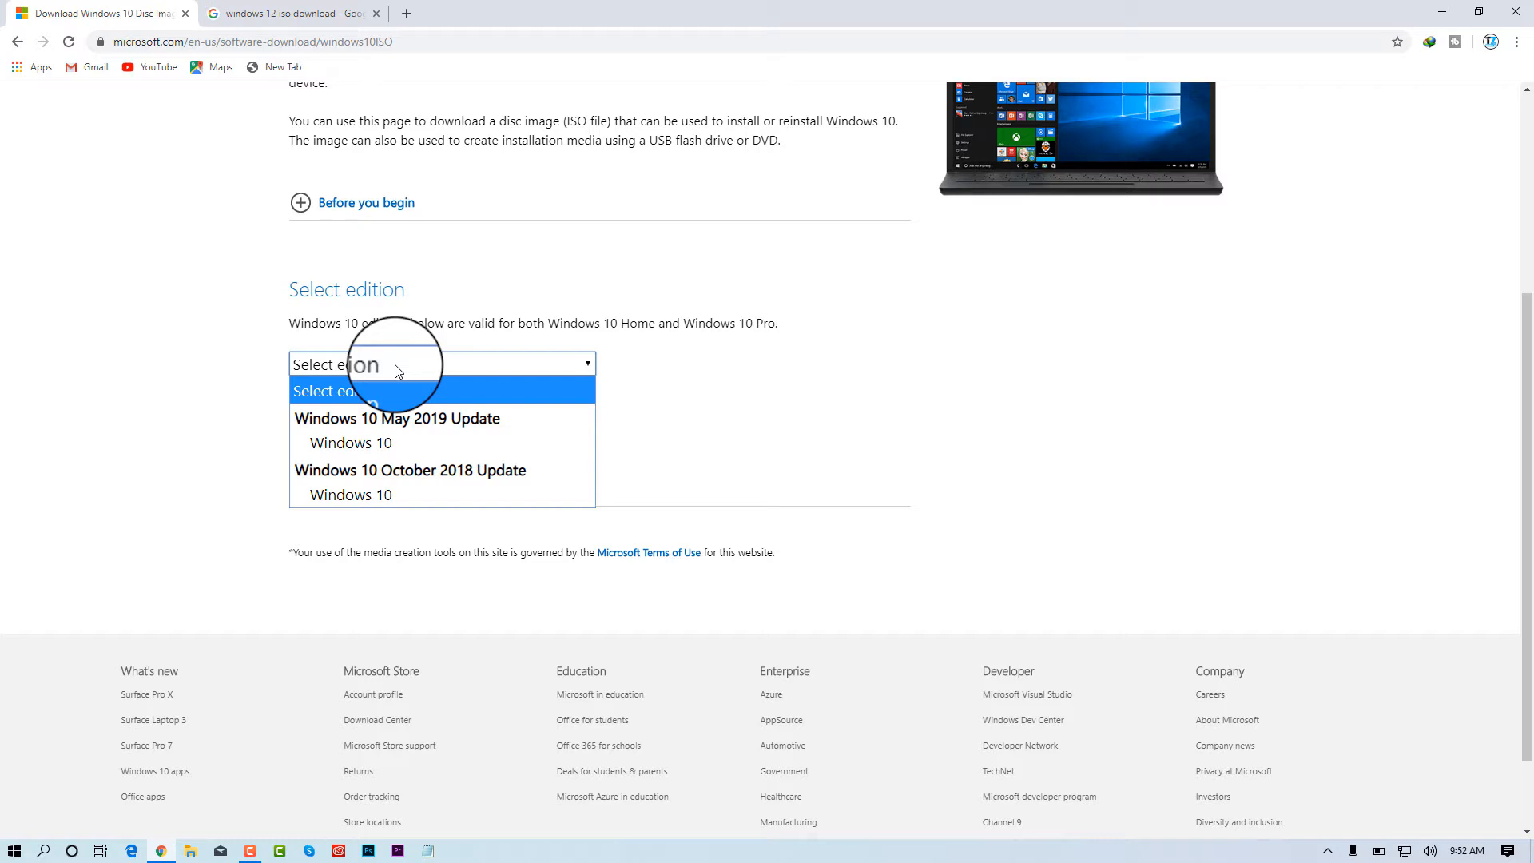
click(368, 441)
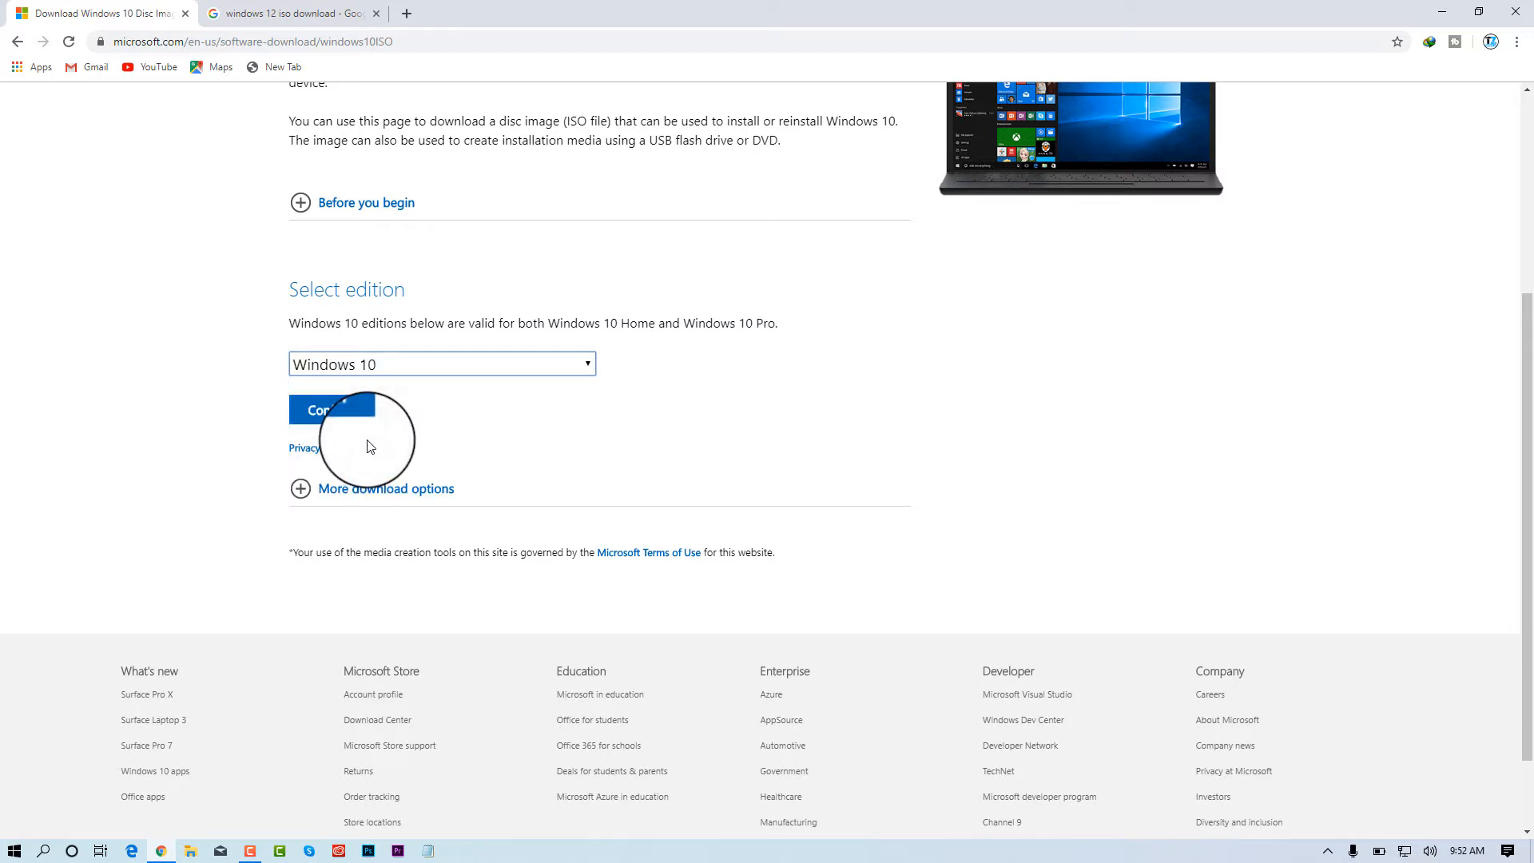
click(349, 416)
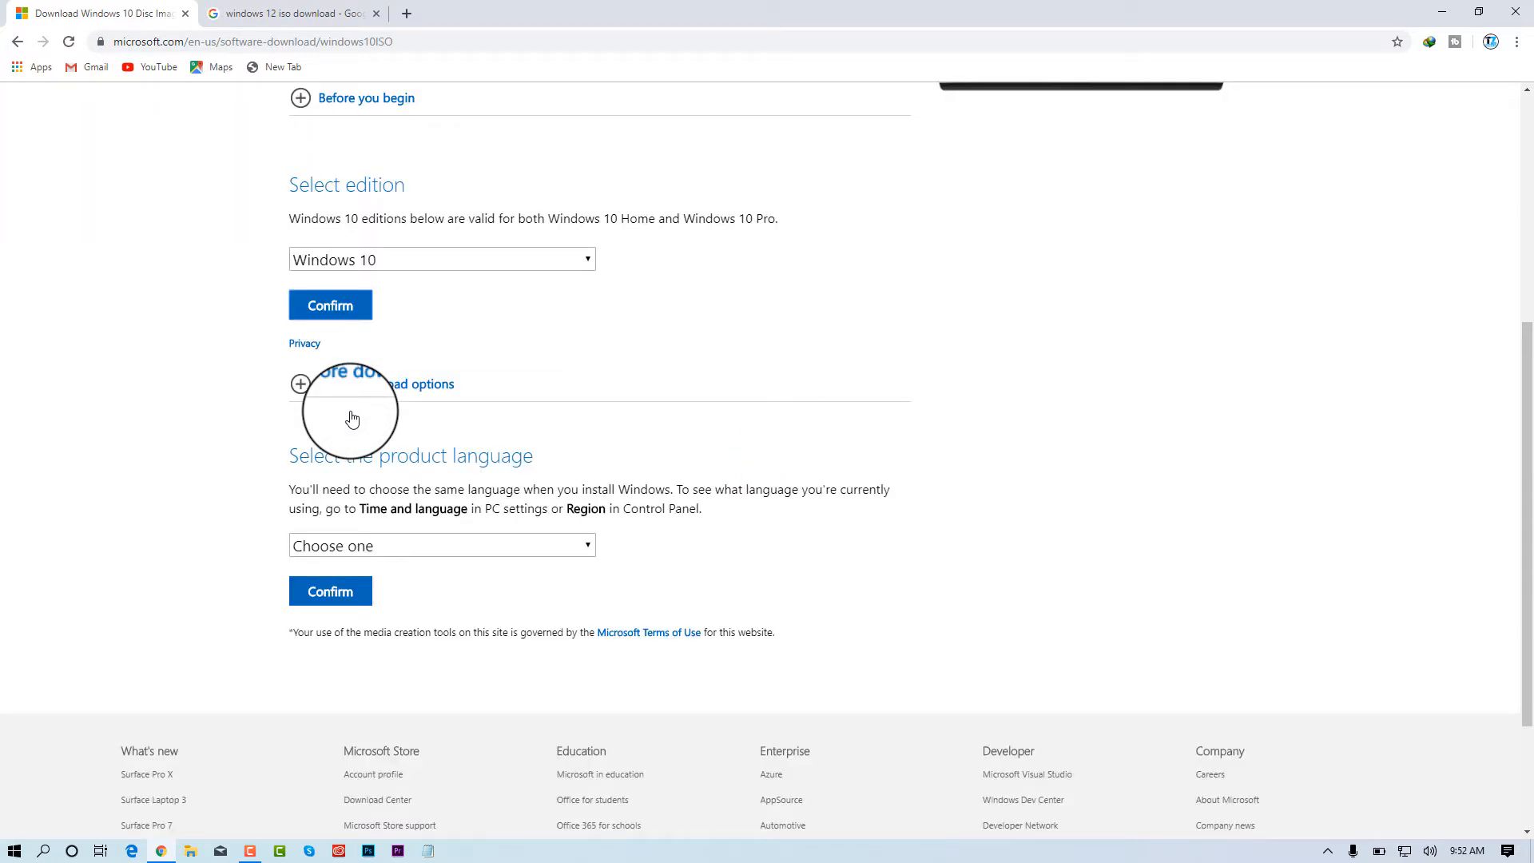
Choose English International as the product language and confirm it to get the ISO download links.
scroll(479, 360, down, 2)
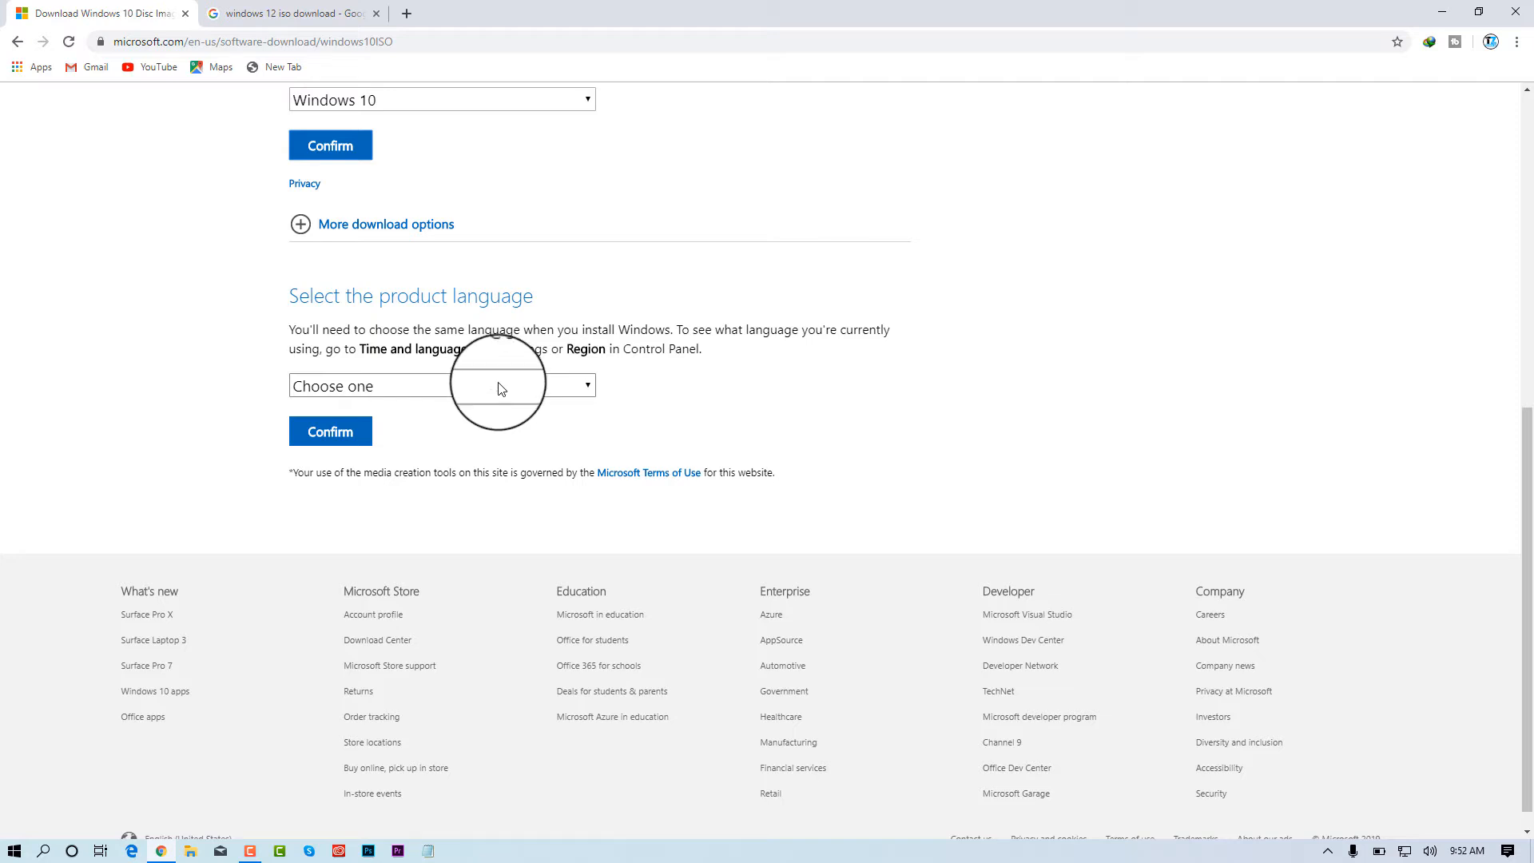
click(497, 389)
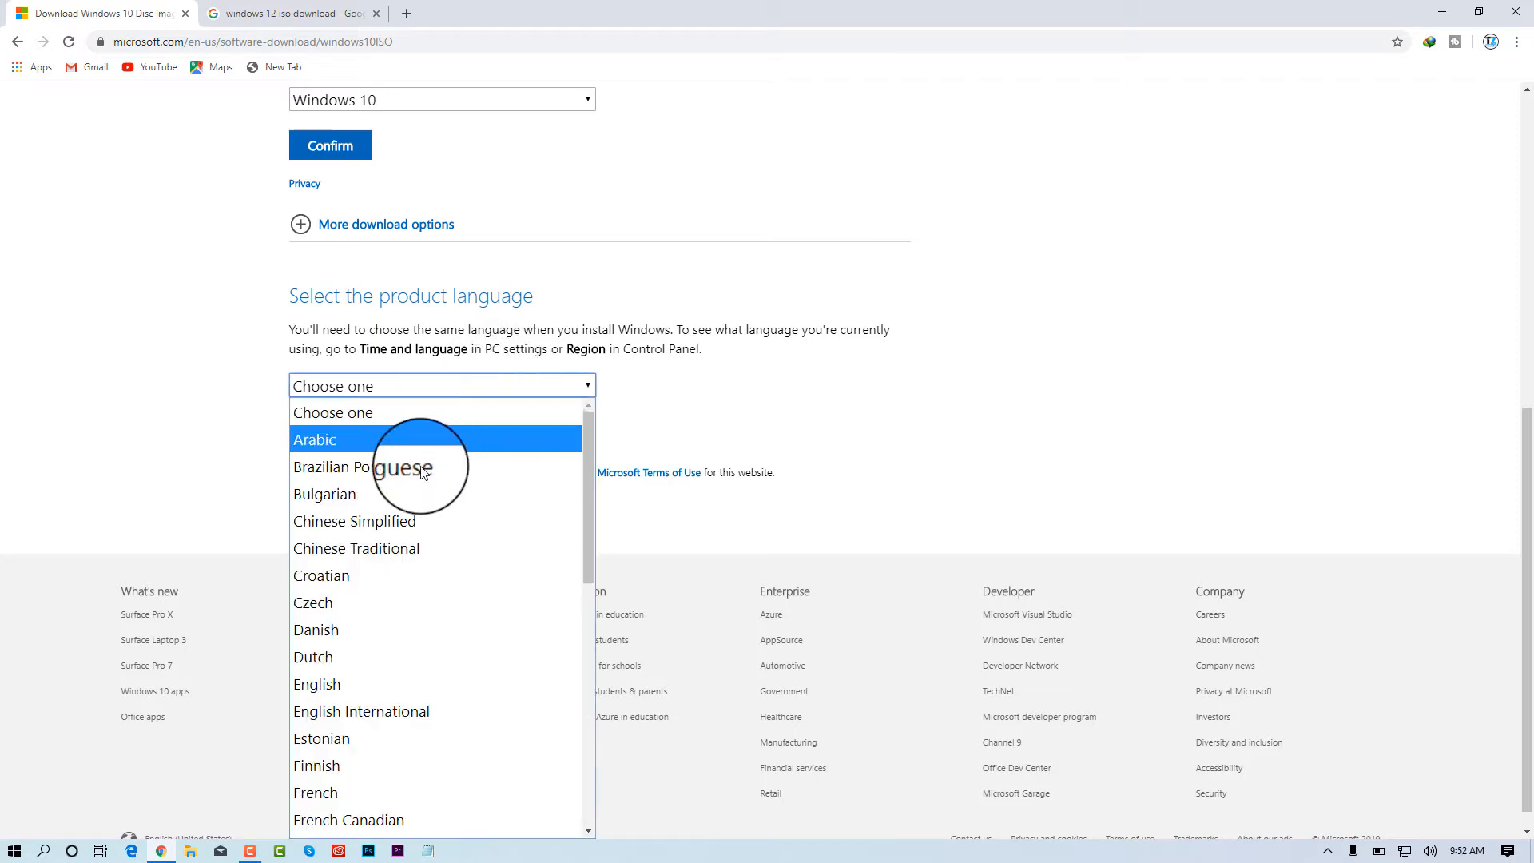
click(449, 709)
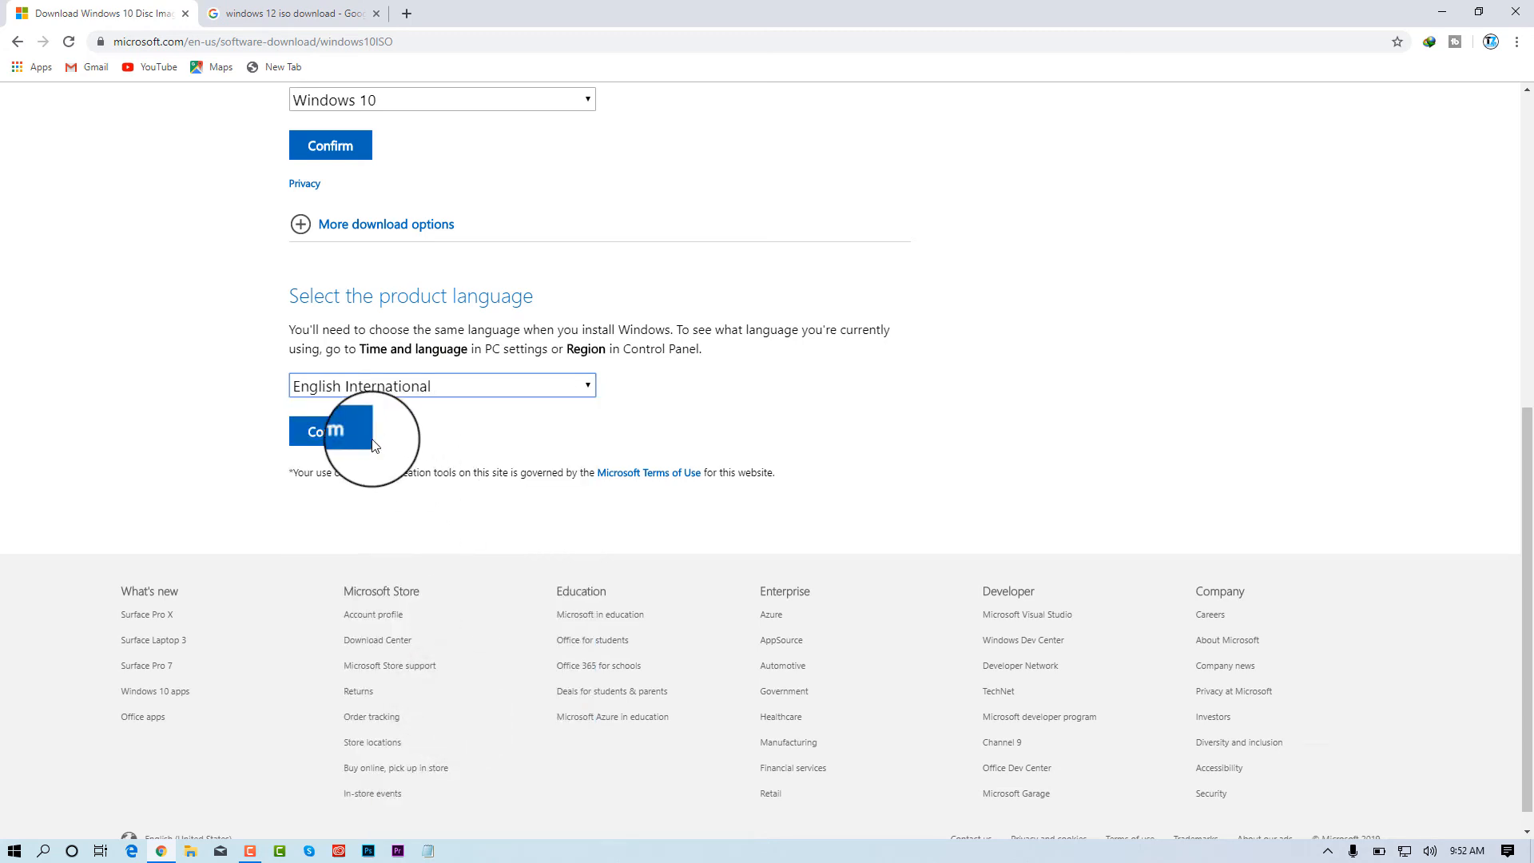
click(343, 433)
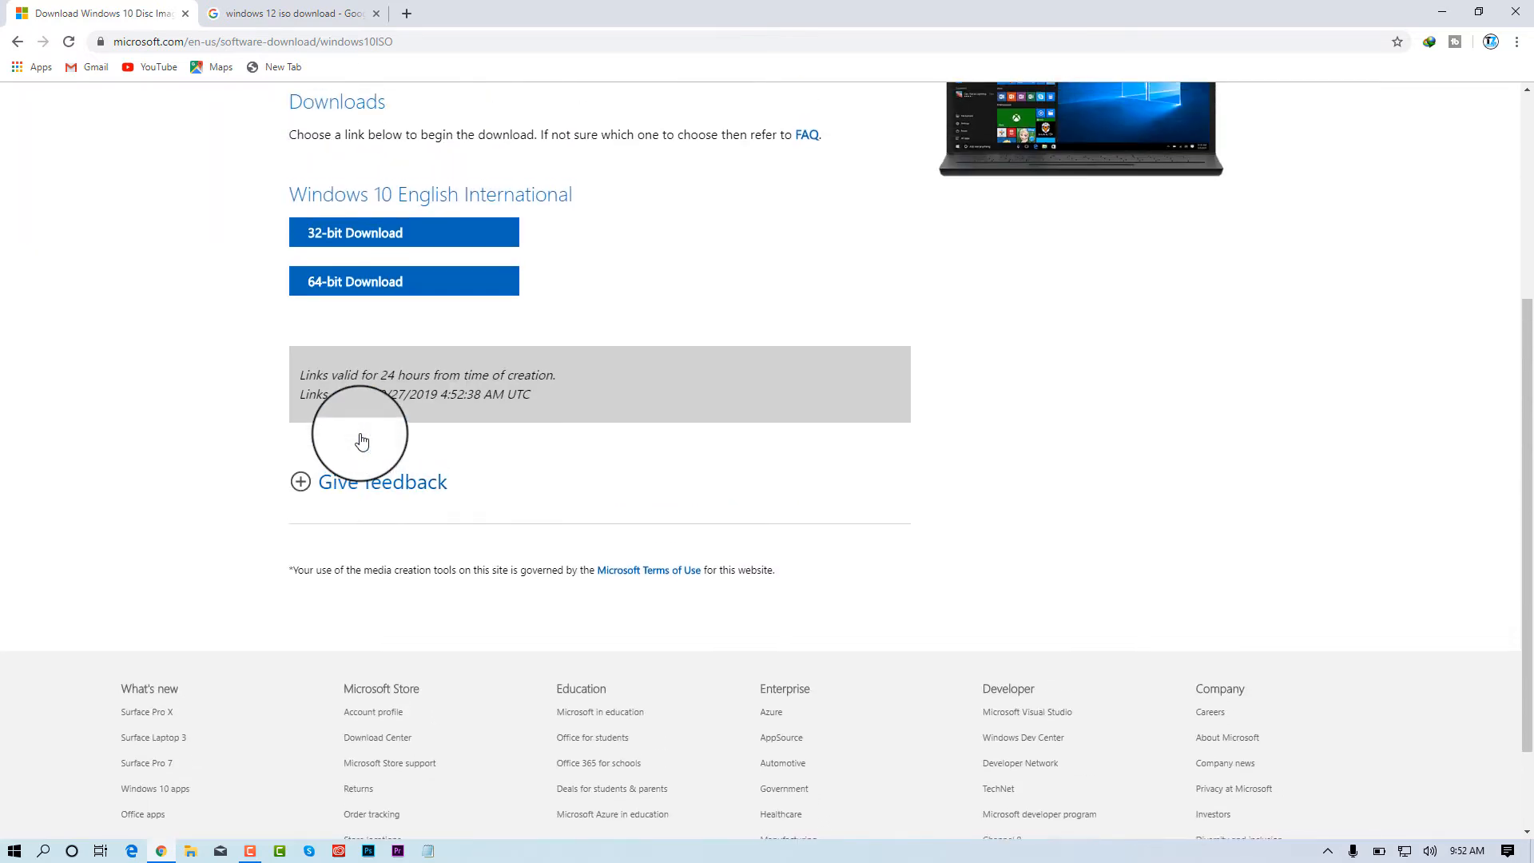
scroll(308, 256, up, 2)
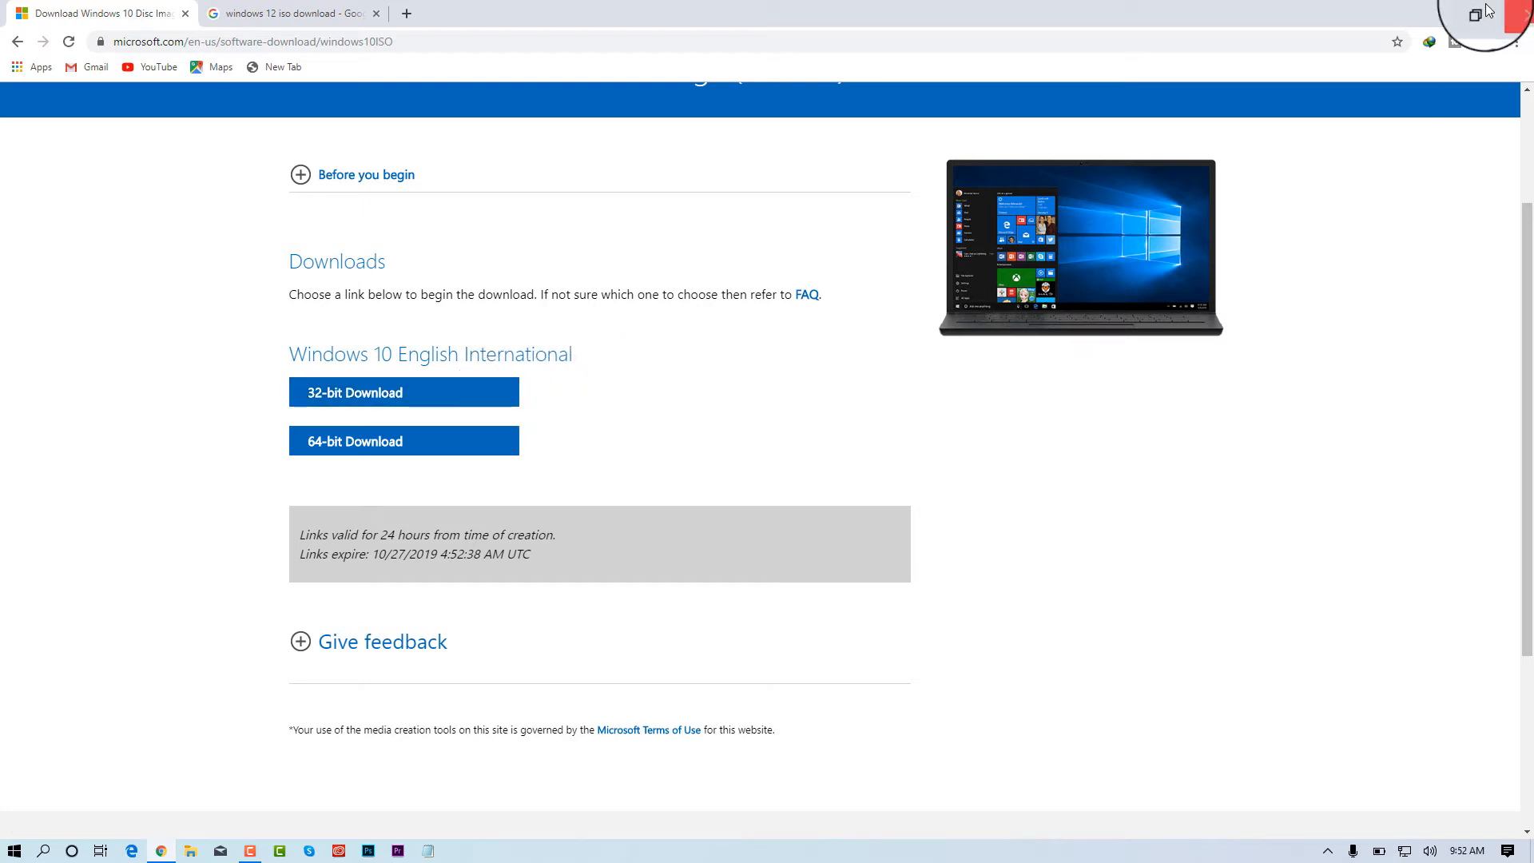
Check whether this computer is 32-bit or 64-bit in the This PC properties, and return to Chrome.
click(1441, 12)
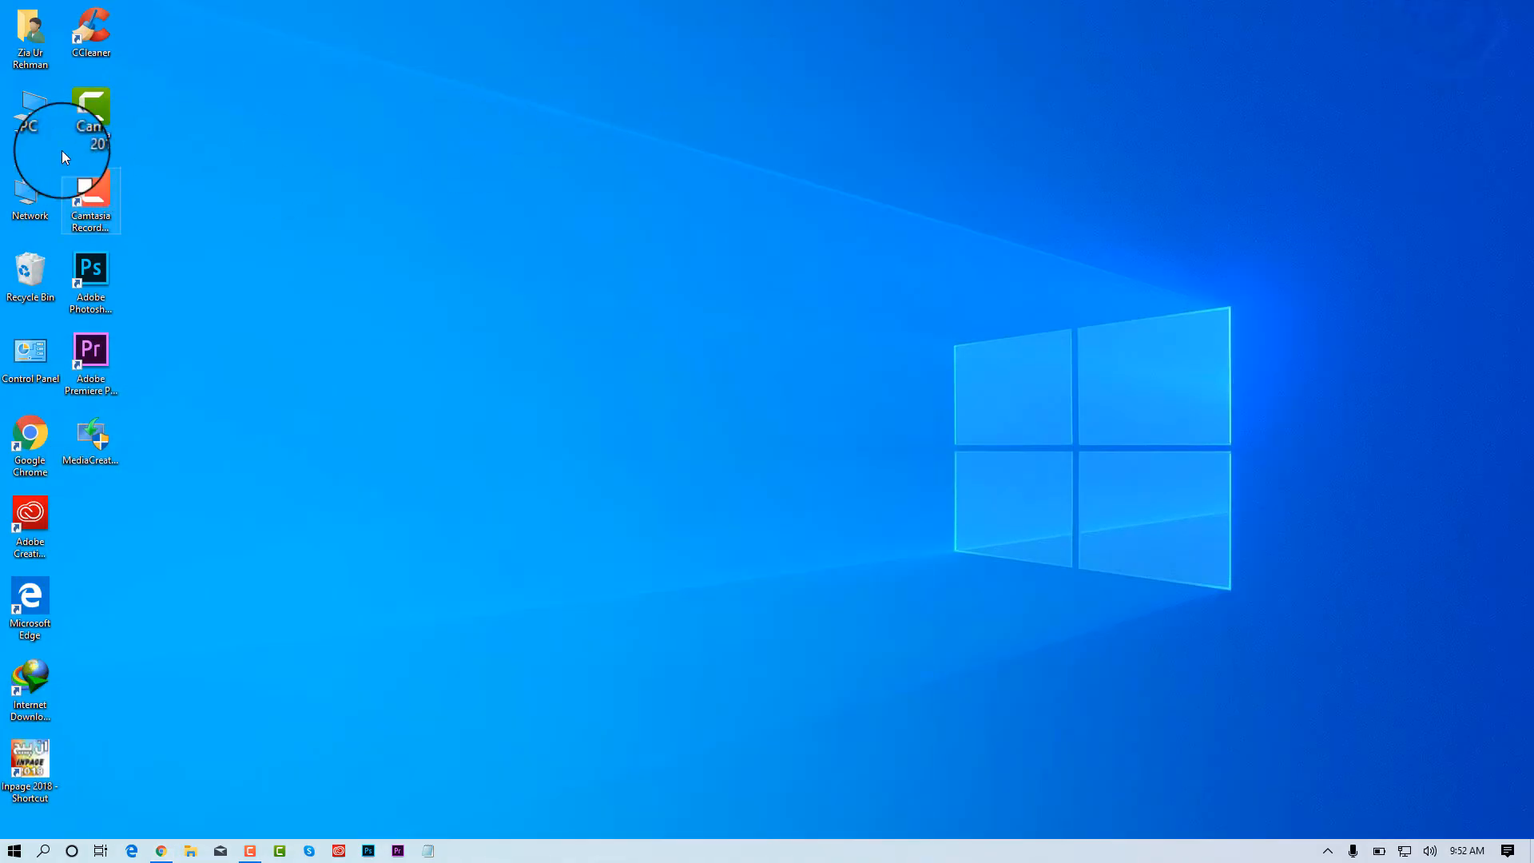
right_click(33, 118)
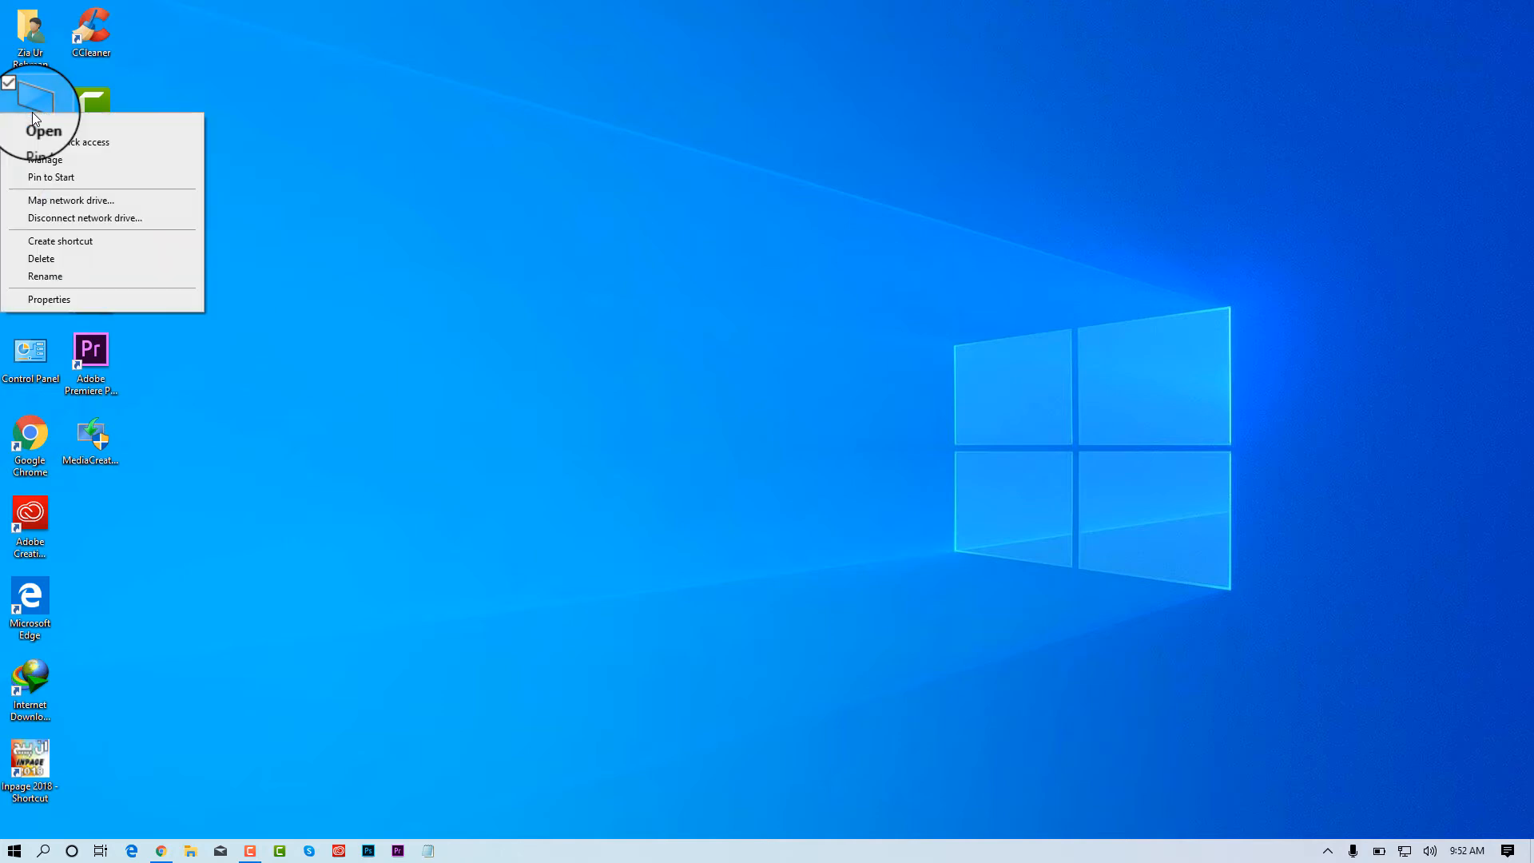
click(64, 302)
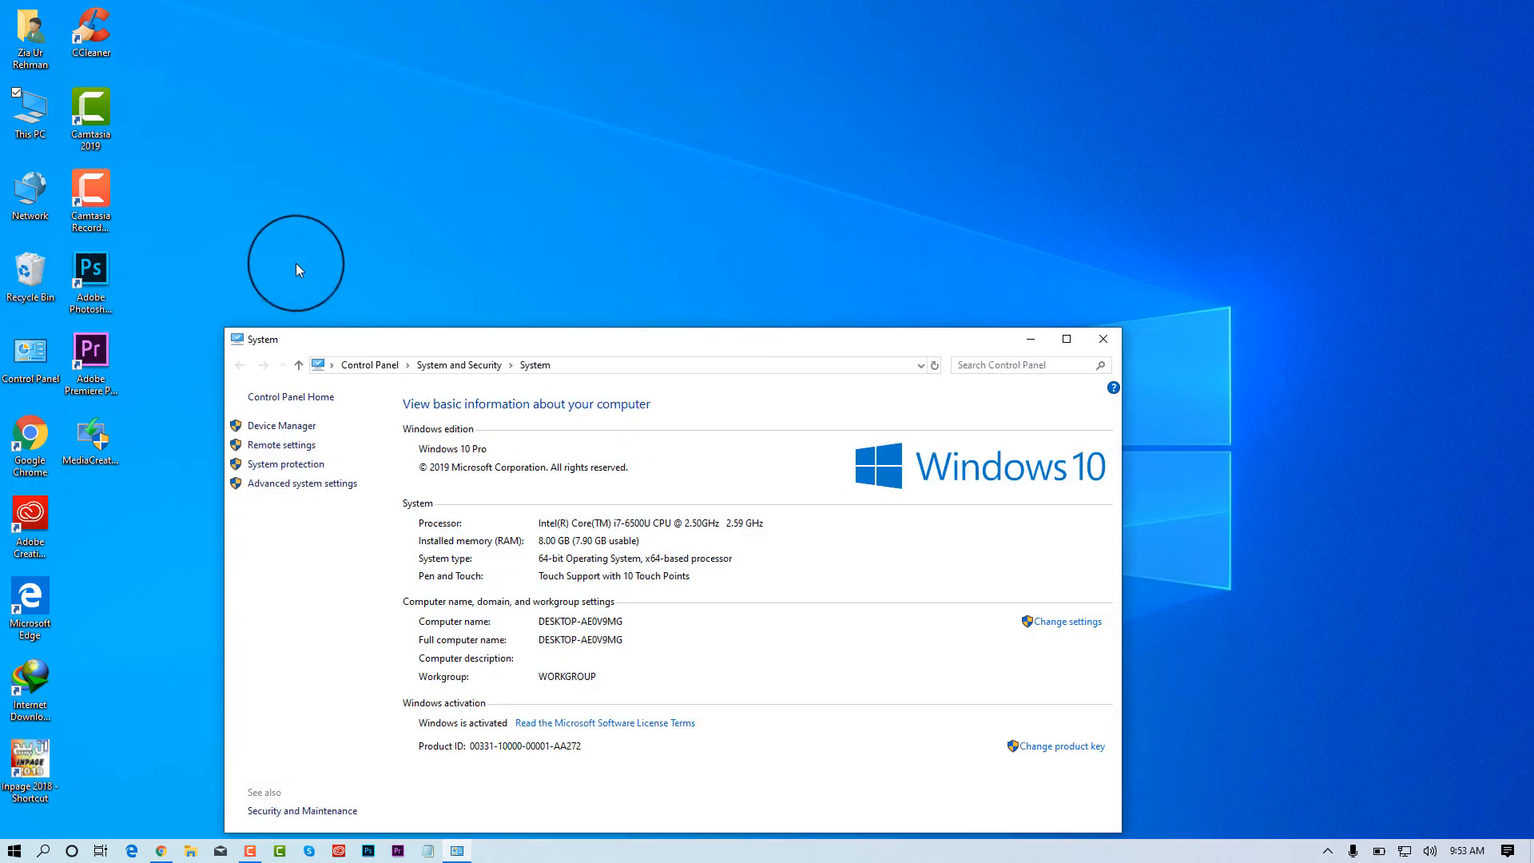
drag(660, 342, 737, 115)
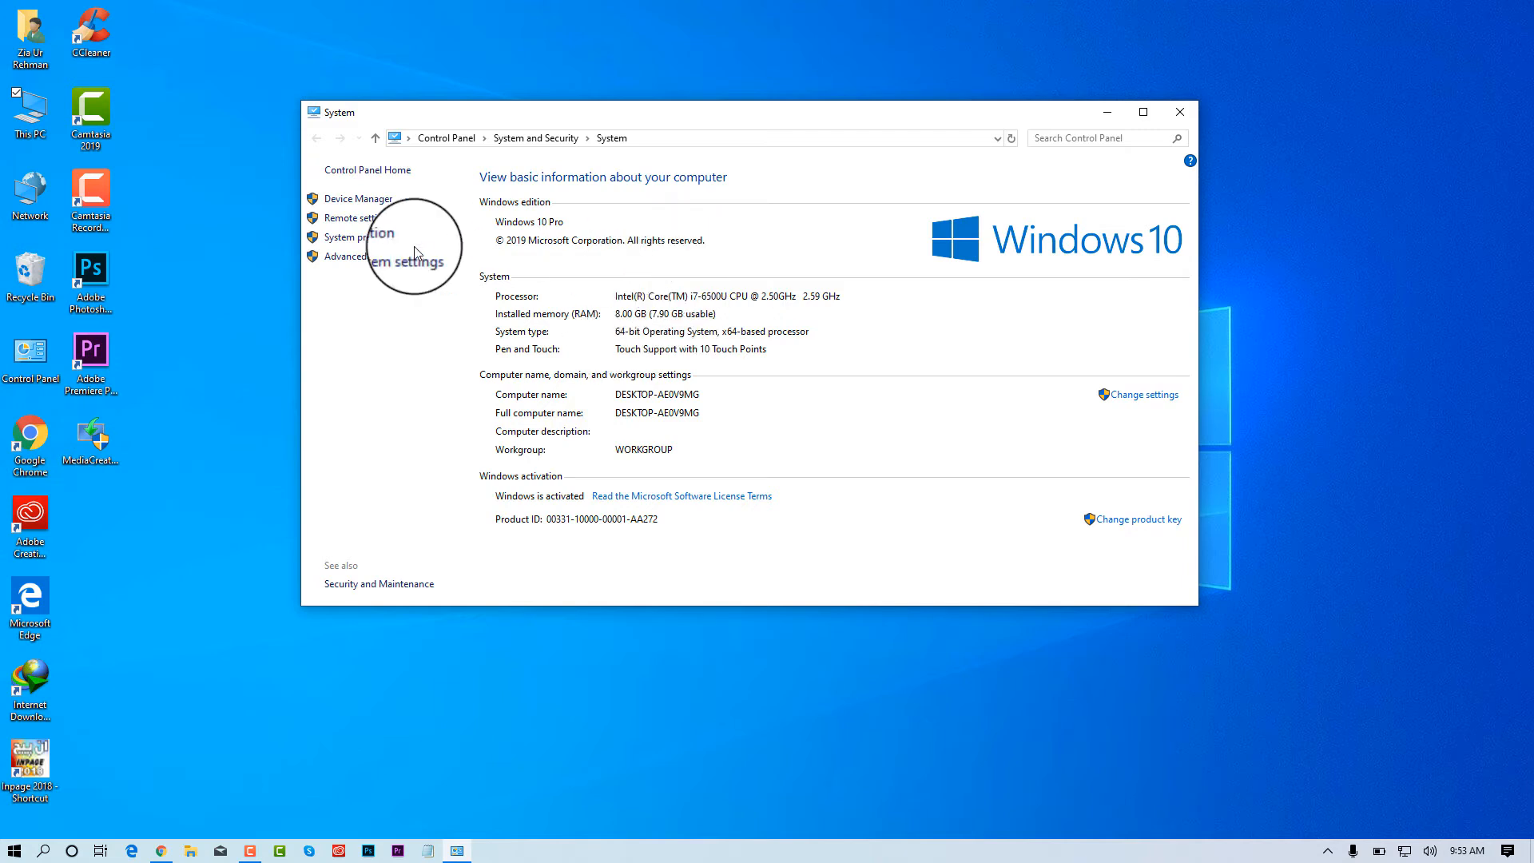
click(1177, 111)
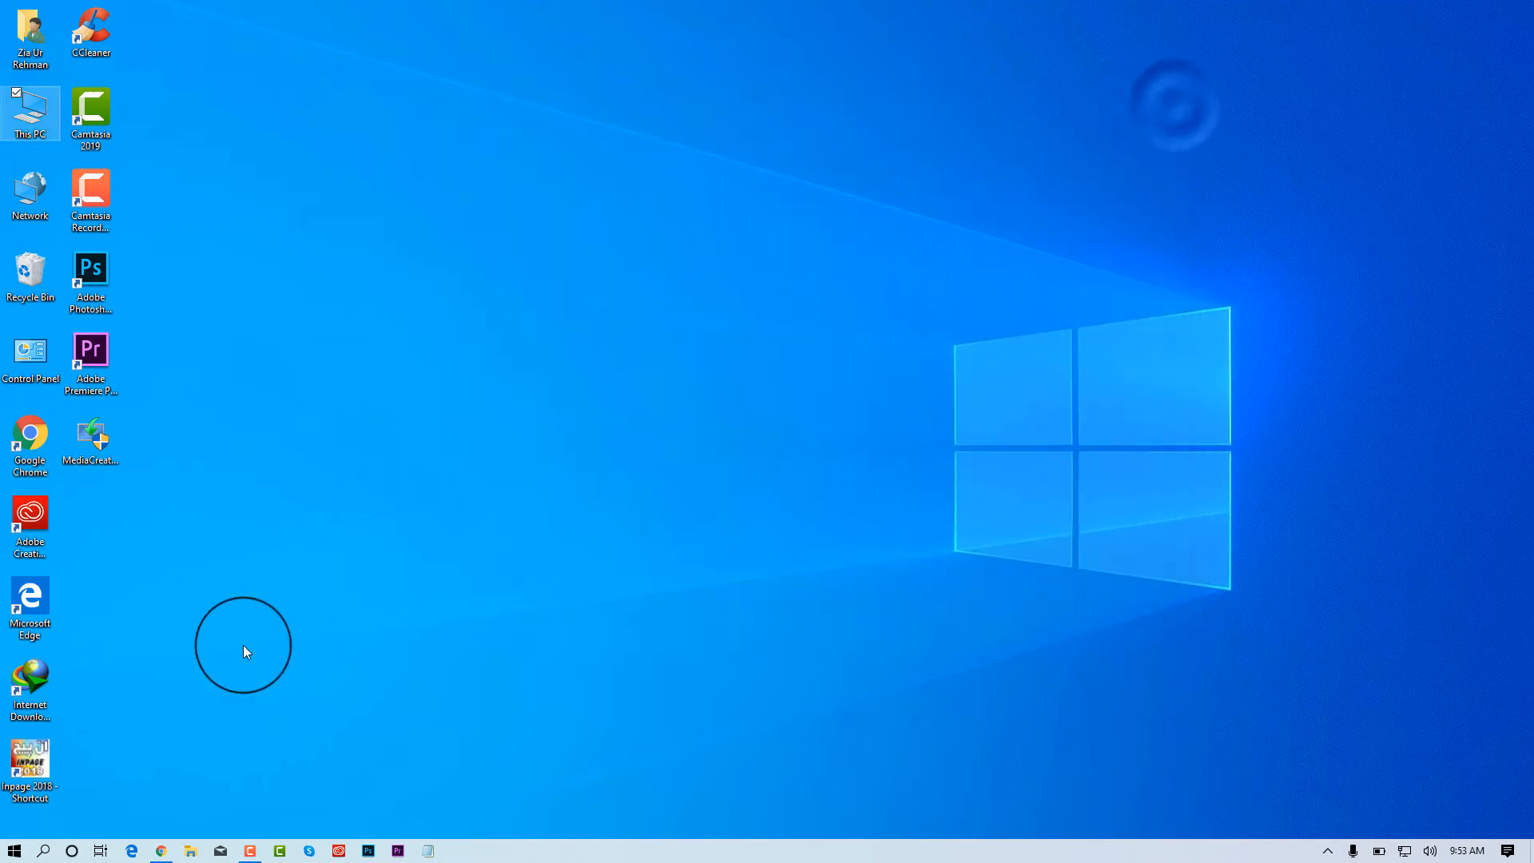
click(161, 852)
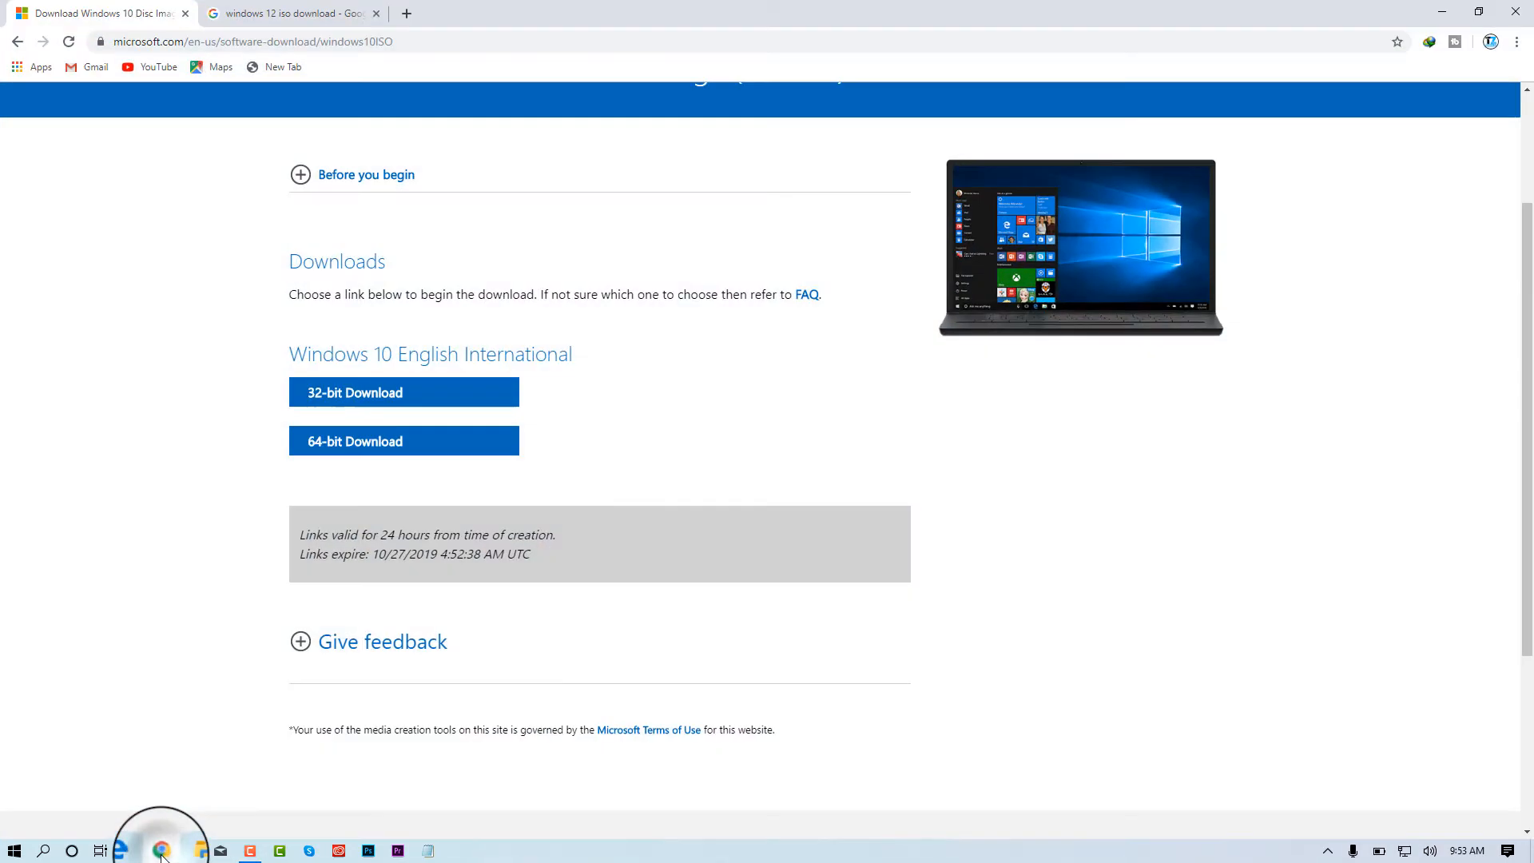
Start downloading the 64-bit Windows 10 English International ISO, and close the download status window.
click(396, 448)
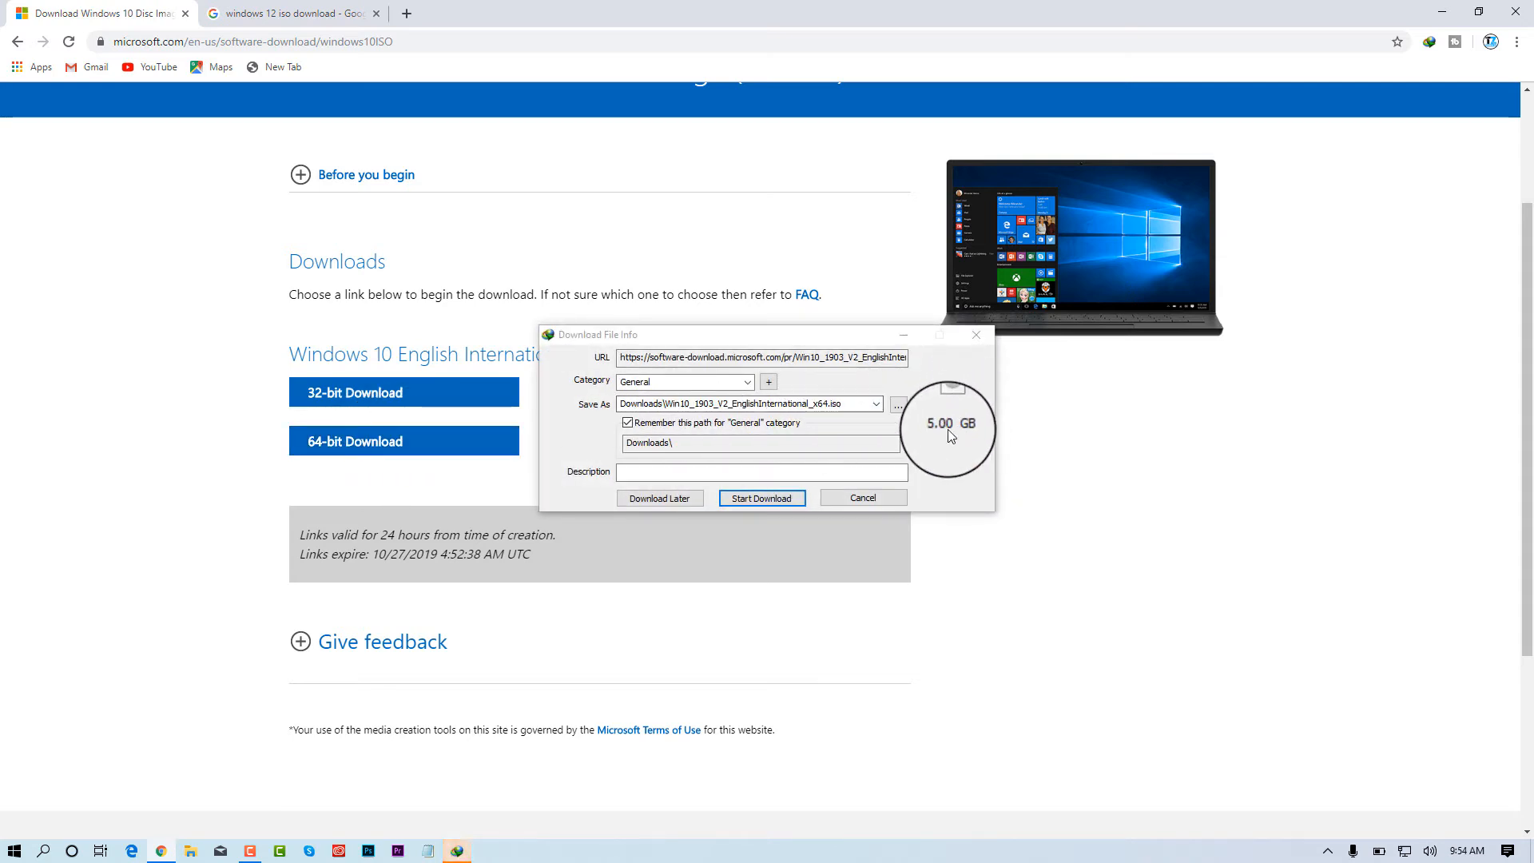
click(778, 498)
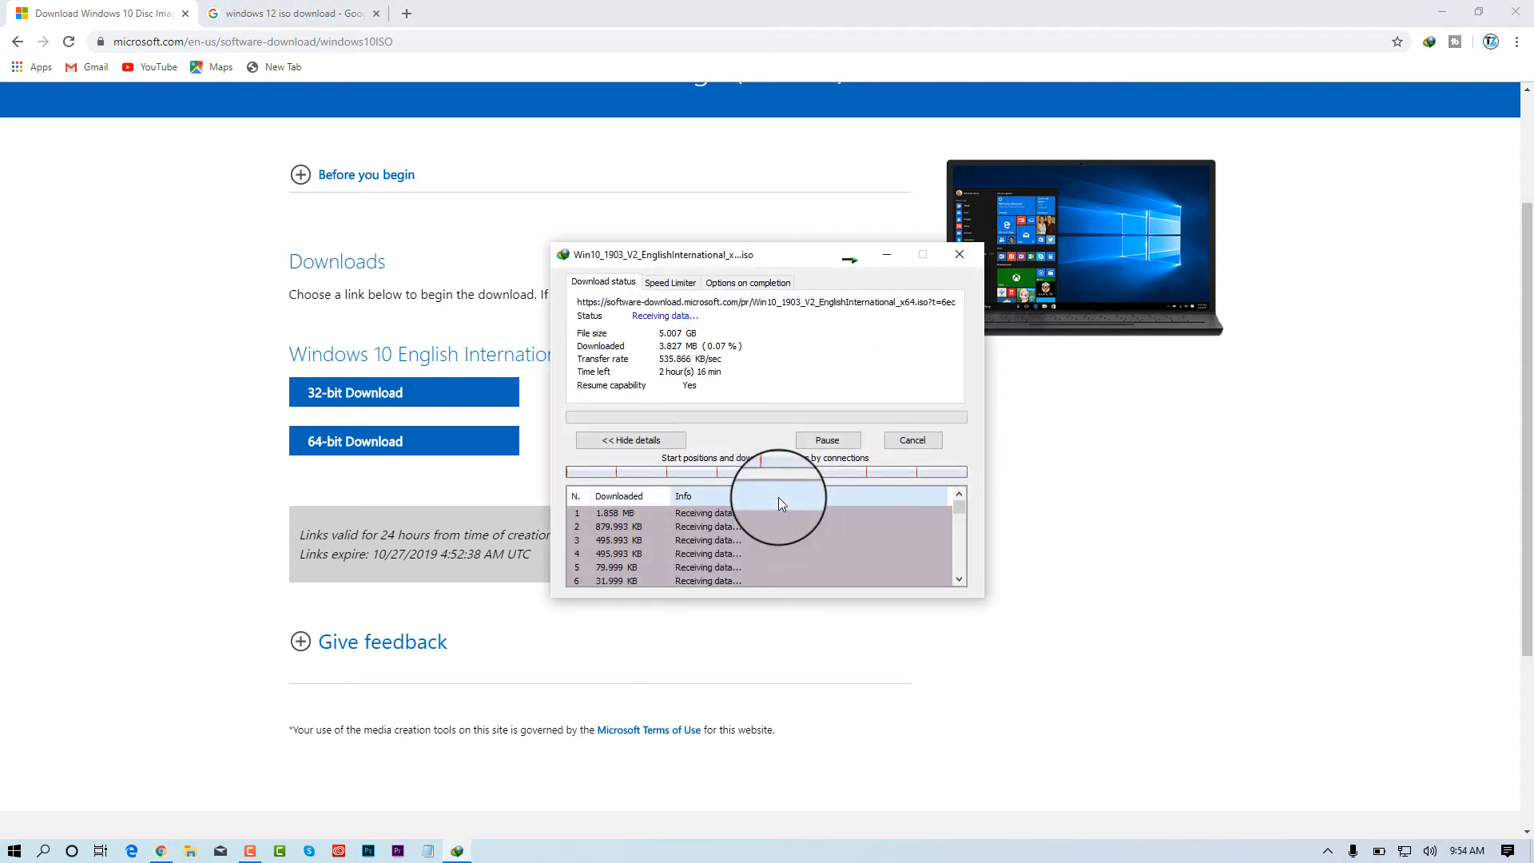
click(970, 254)
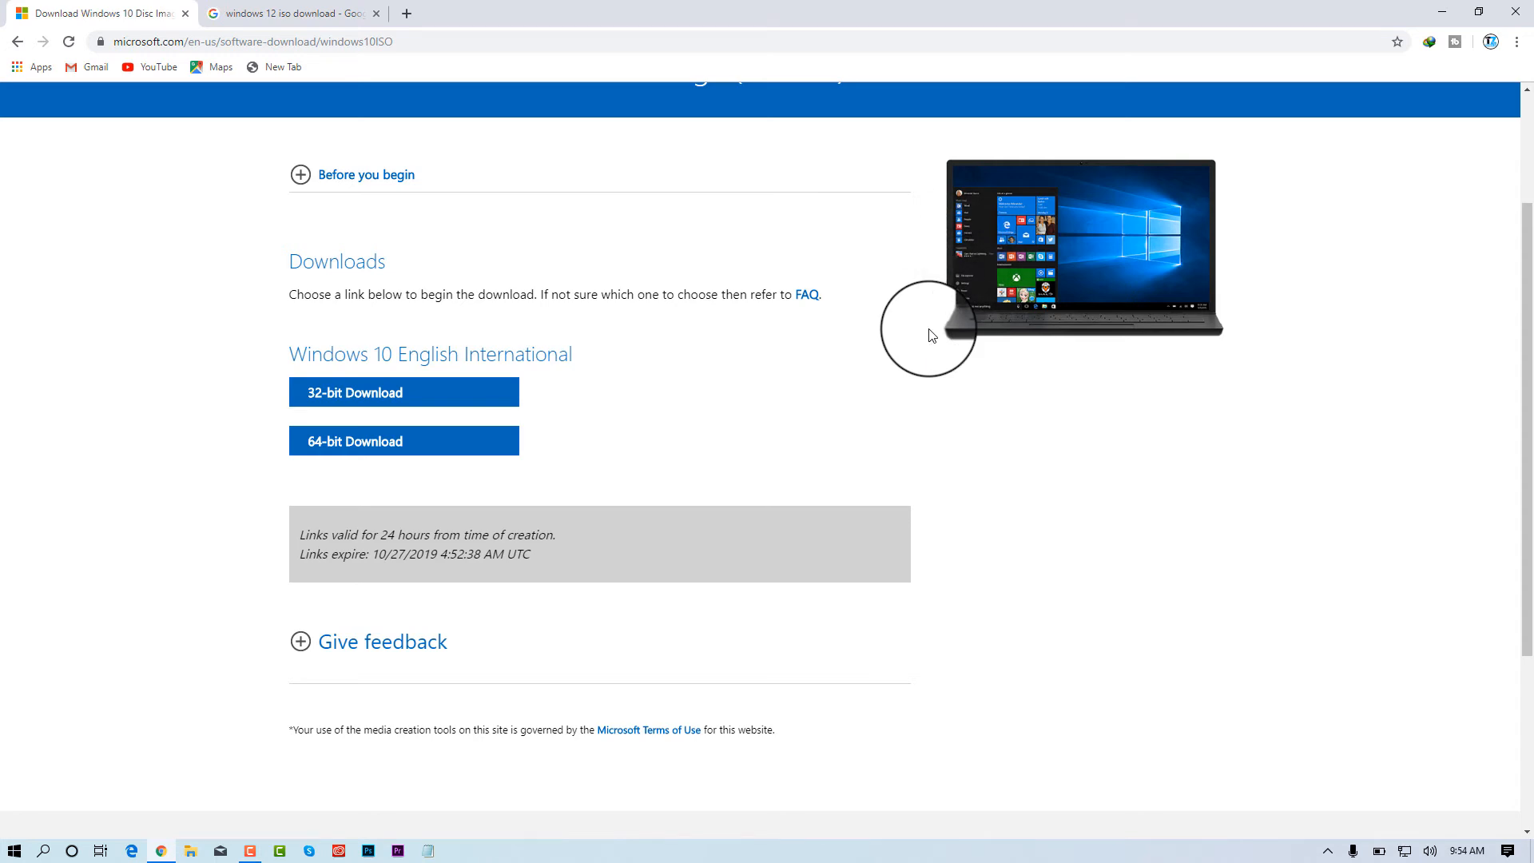
Return to the Google results and open Microsoft's Download Windows 10 page from the Disc Image (ISO File) result.
scroll(719, 344, up, 2)
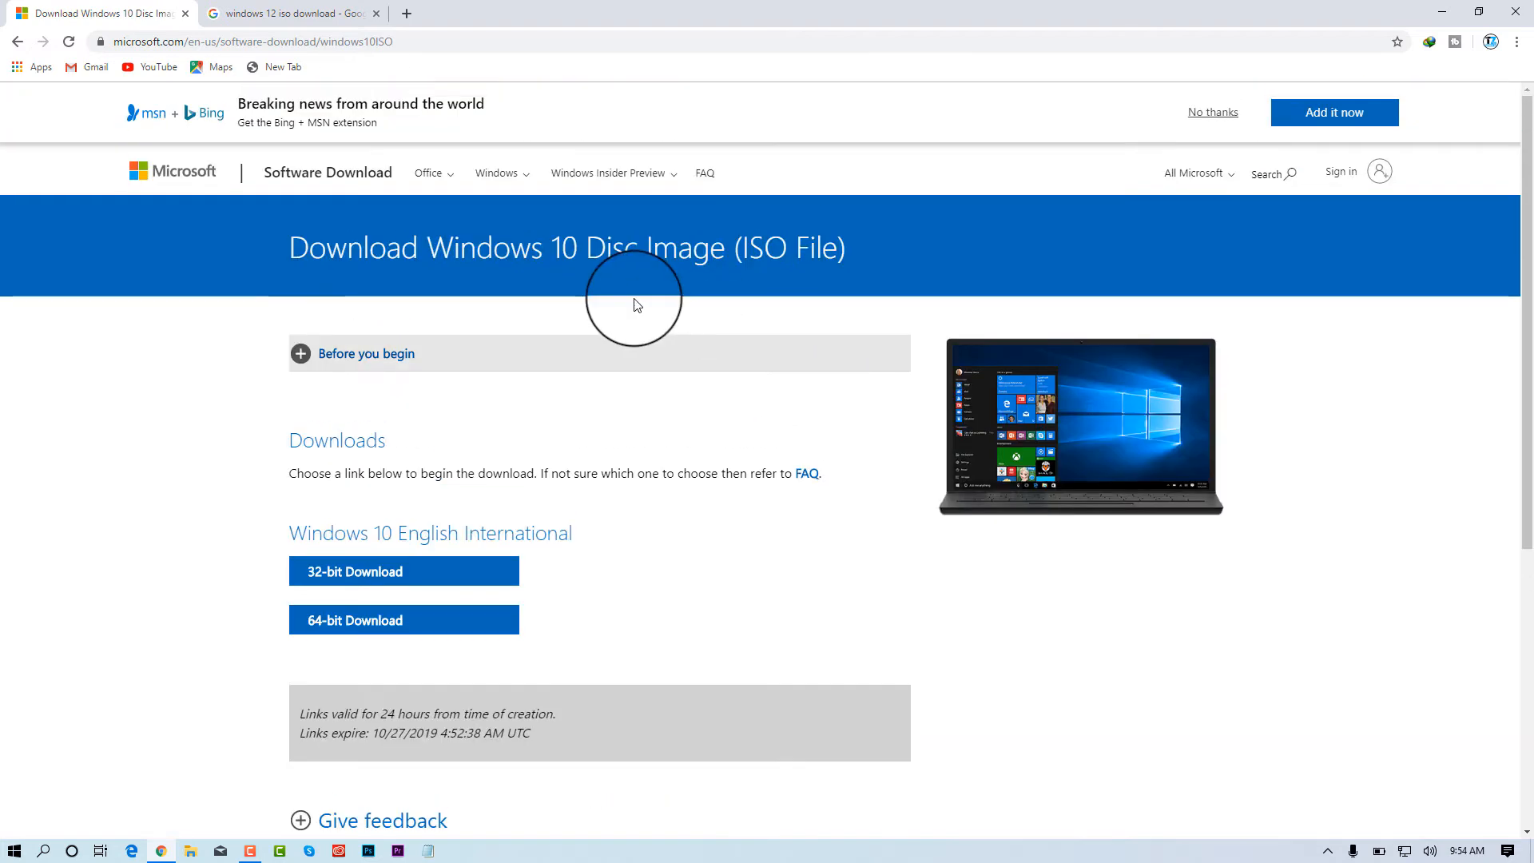
click(17, 42)
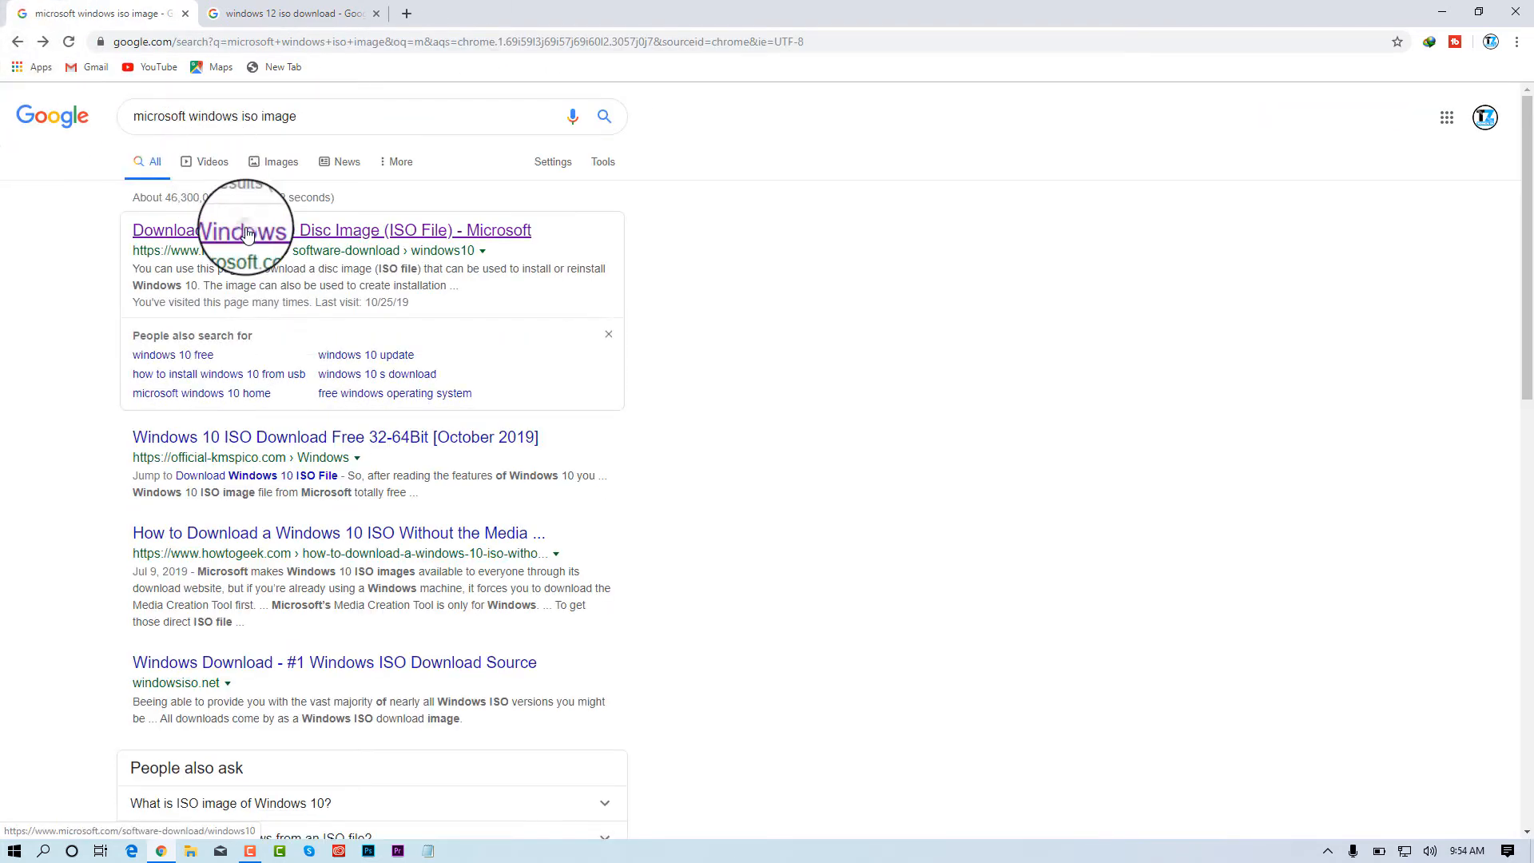
click(246, 232)
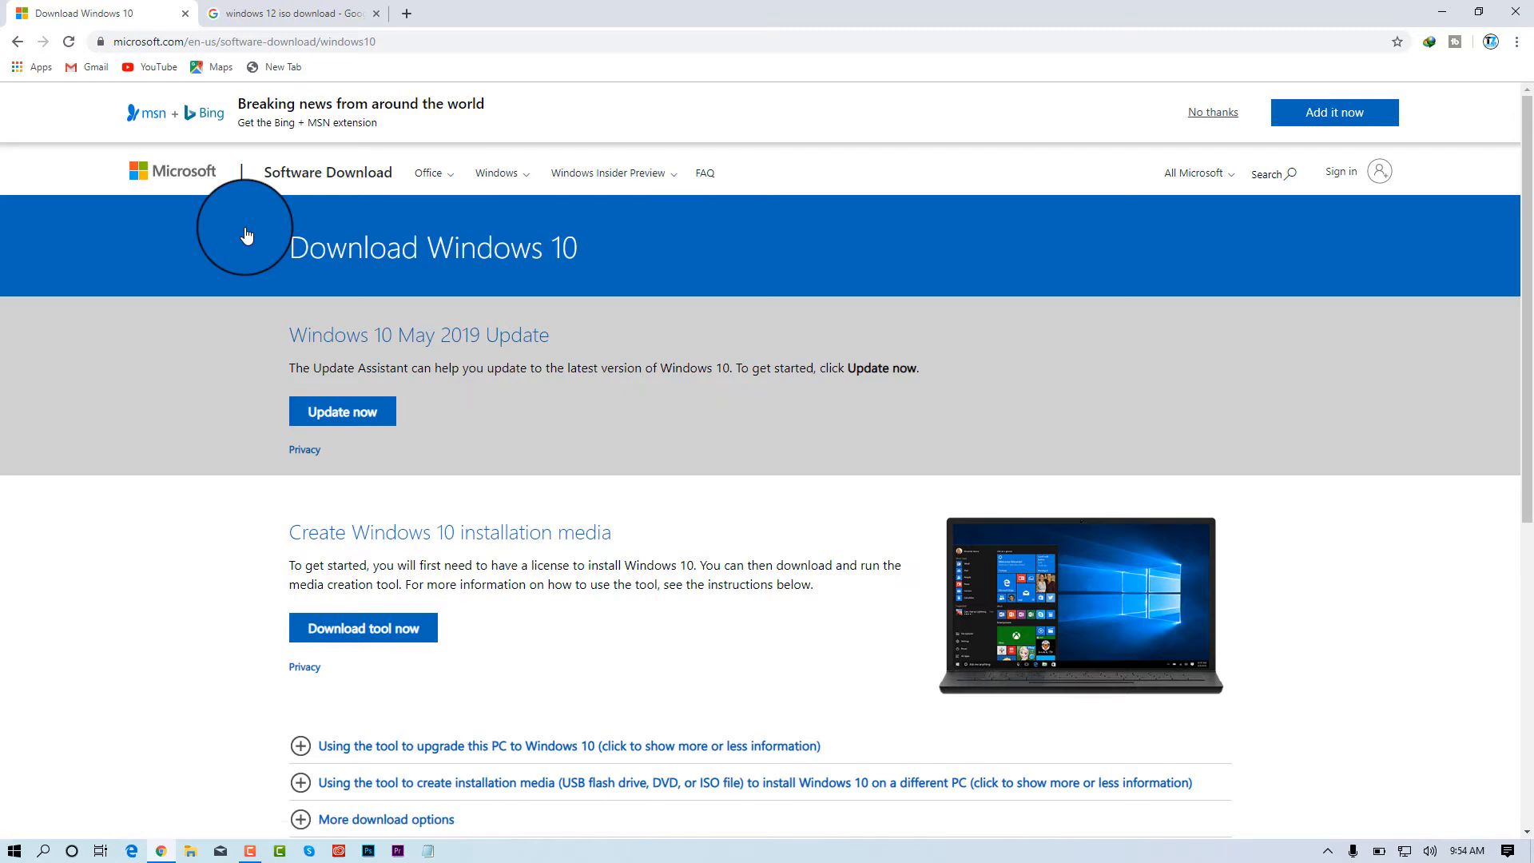
scroll(461, 158, down, 3)
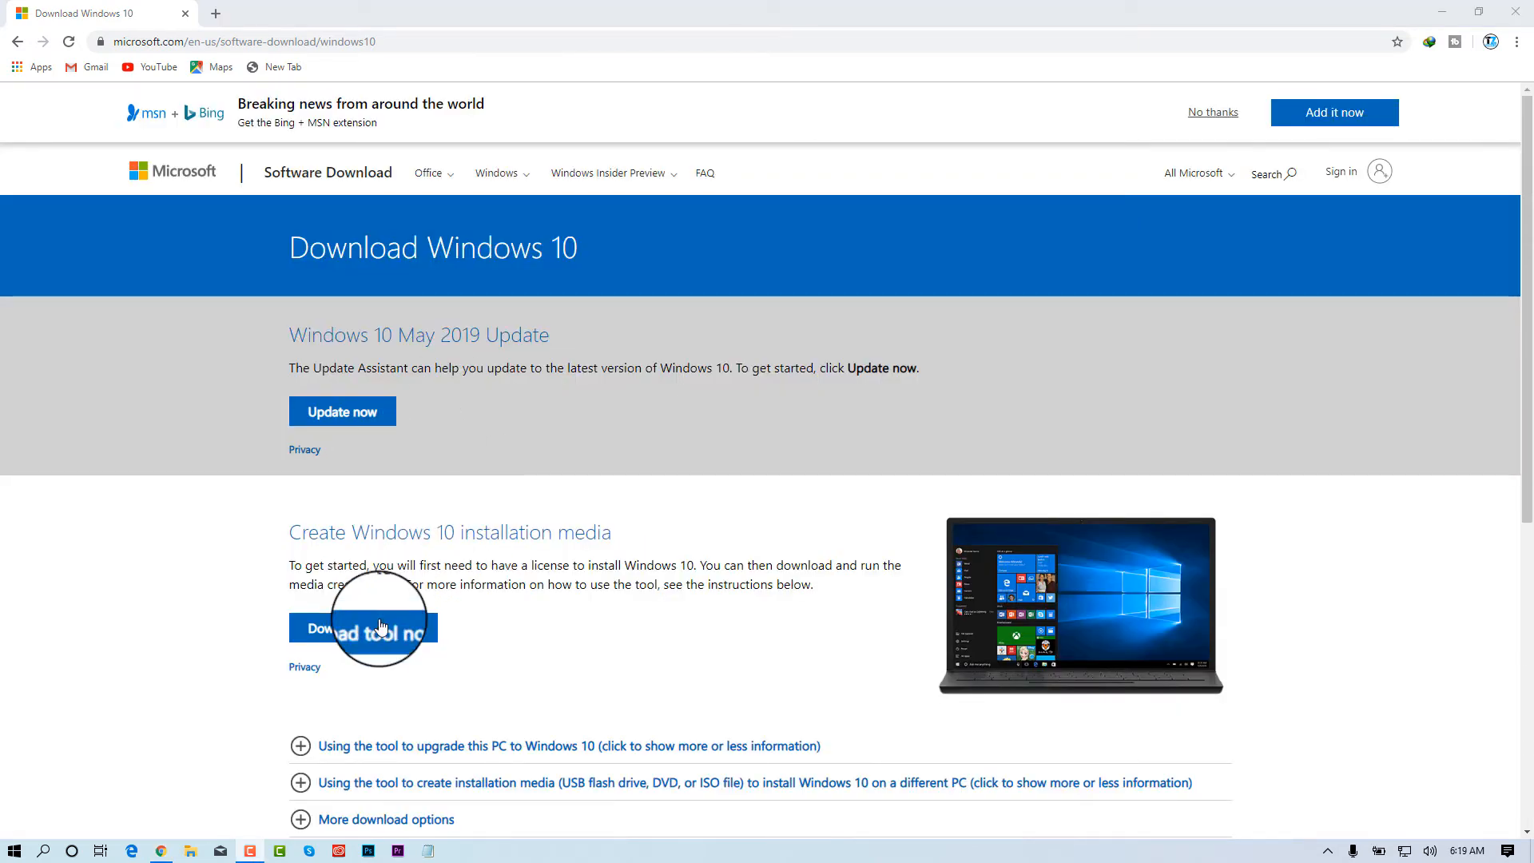
Download the media creation tool, creating the missing Programs folder, and dismiss the download manager window.
click(378, 629)
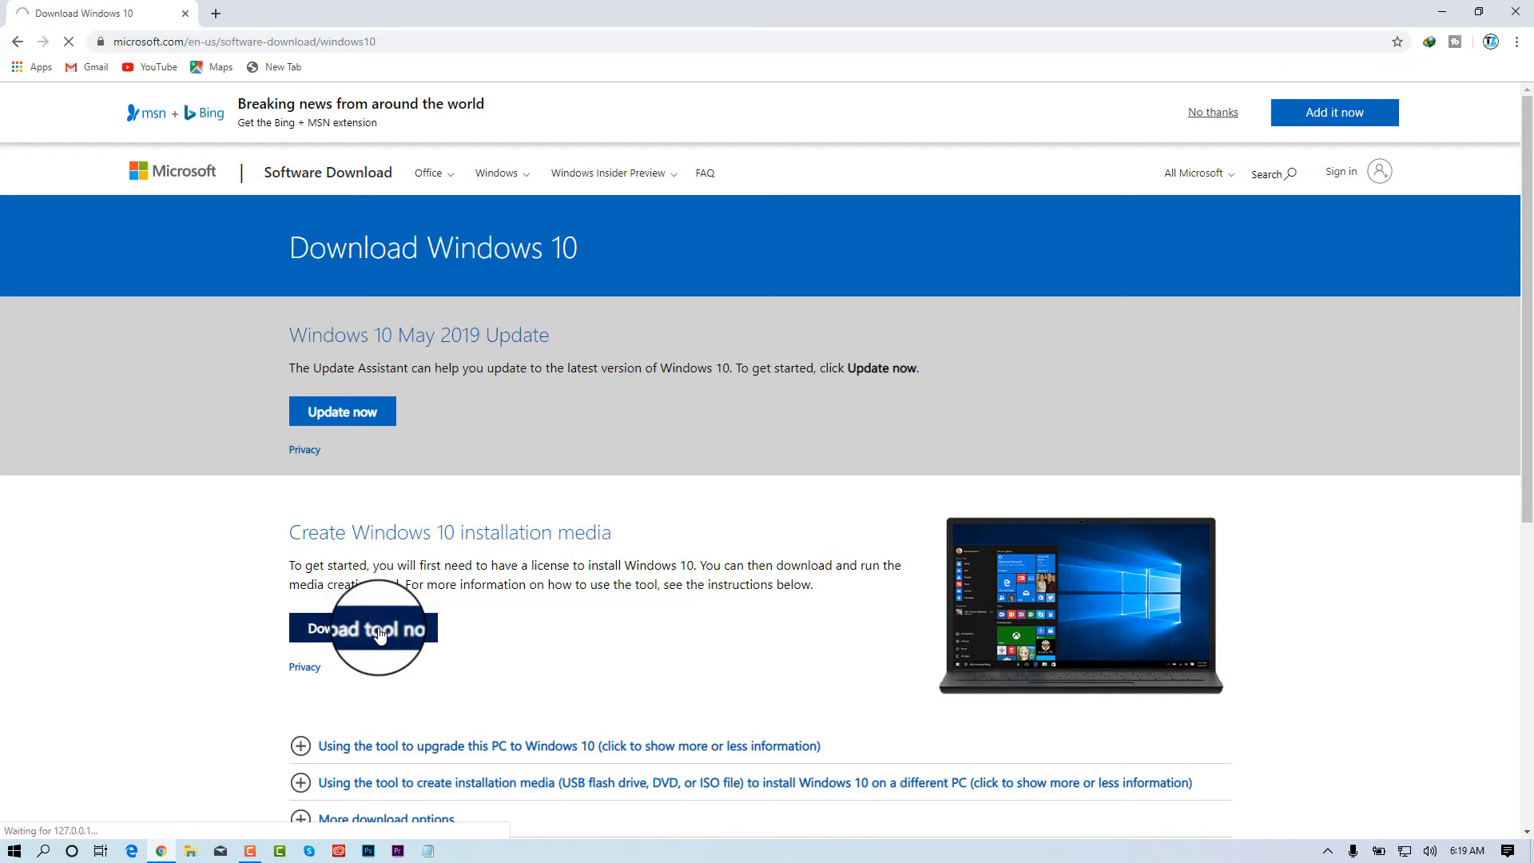
click(757, 499)
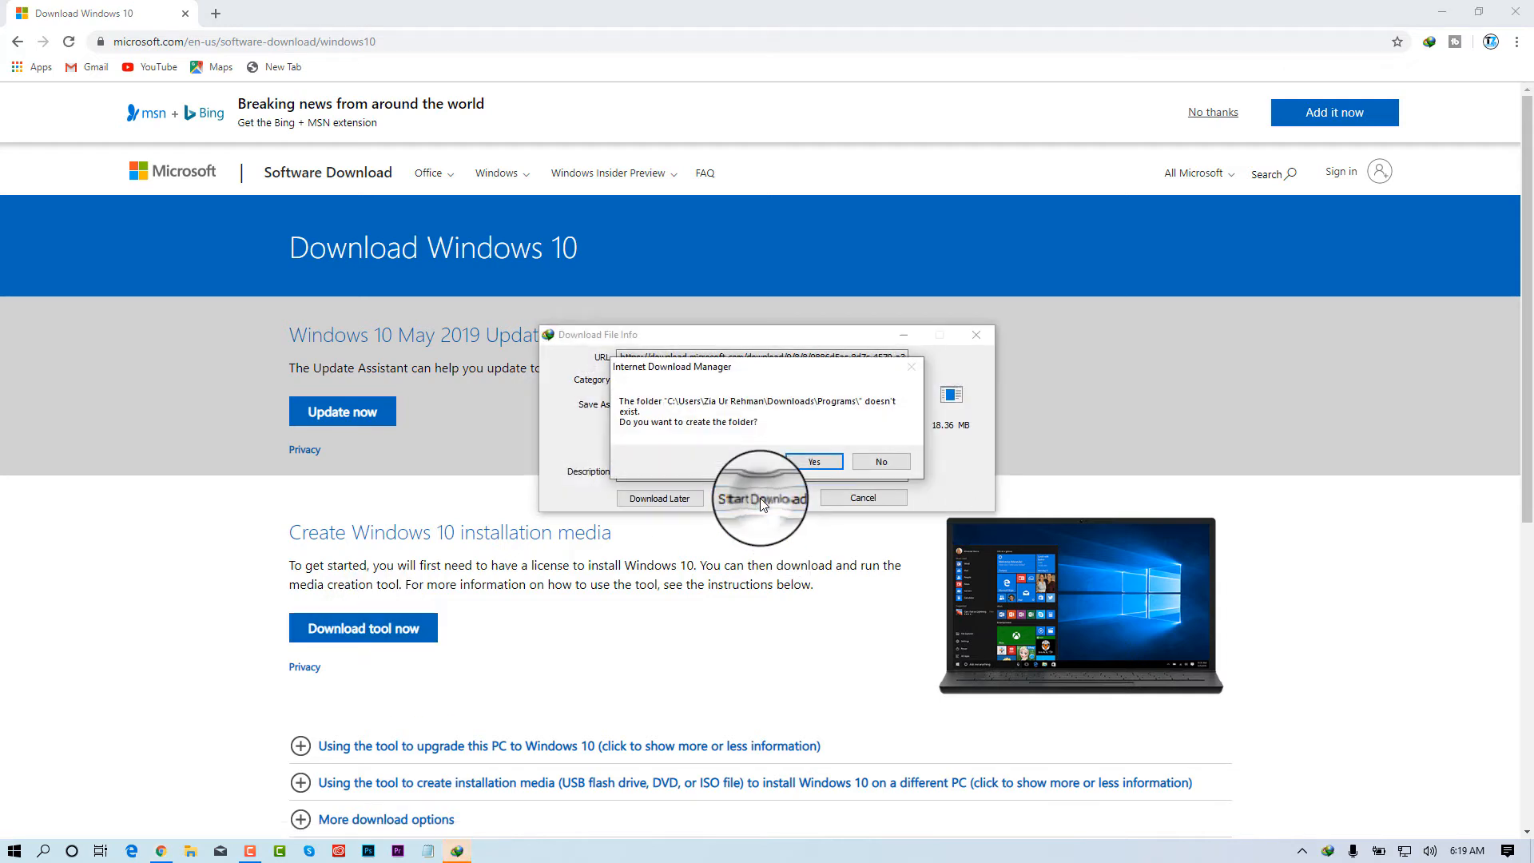
click(803, 460)
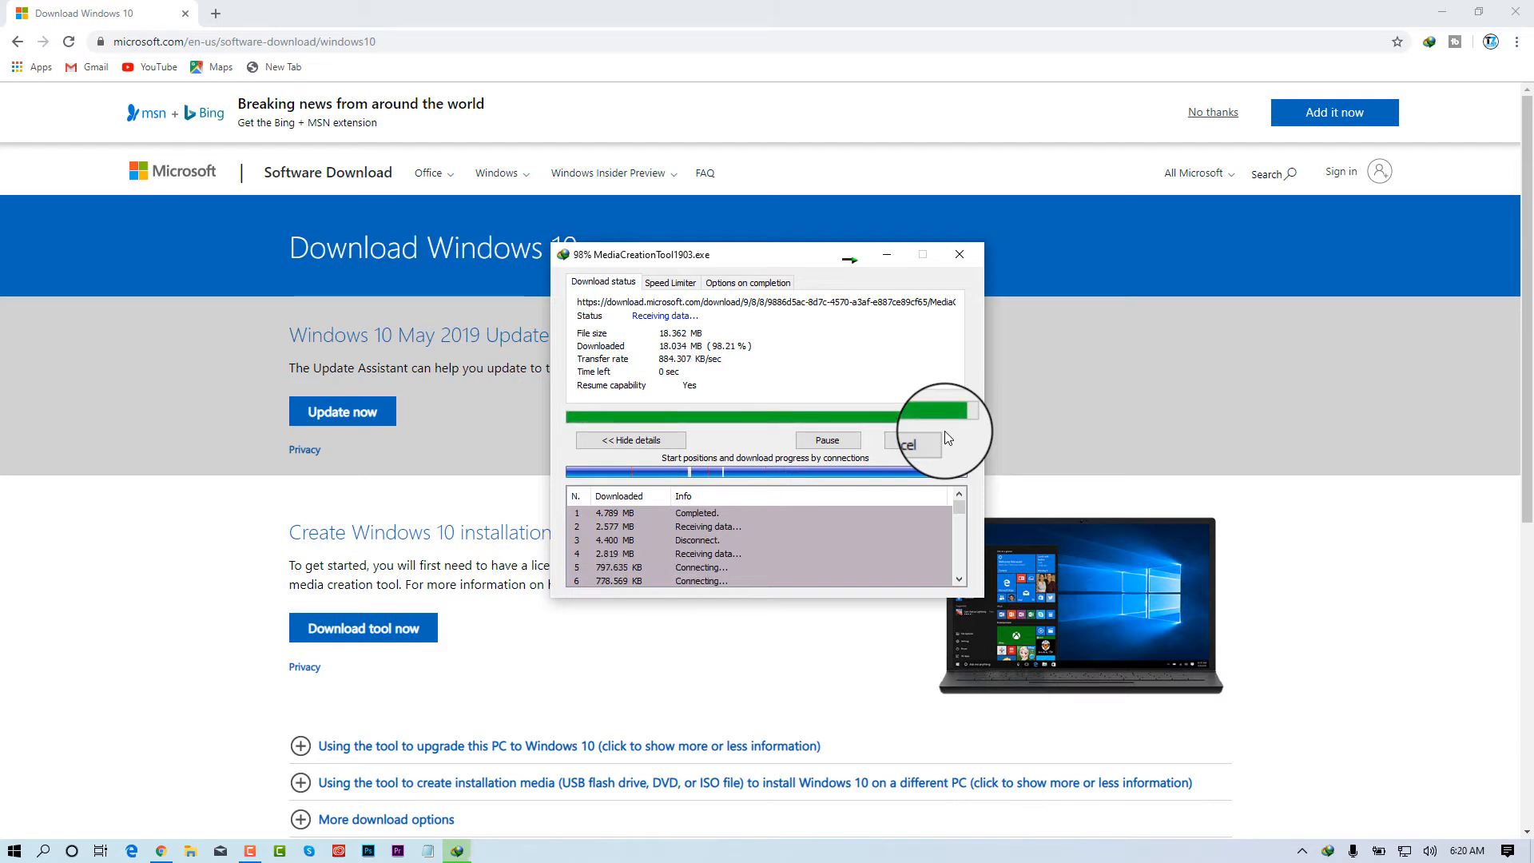
click(919, 481)
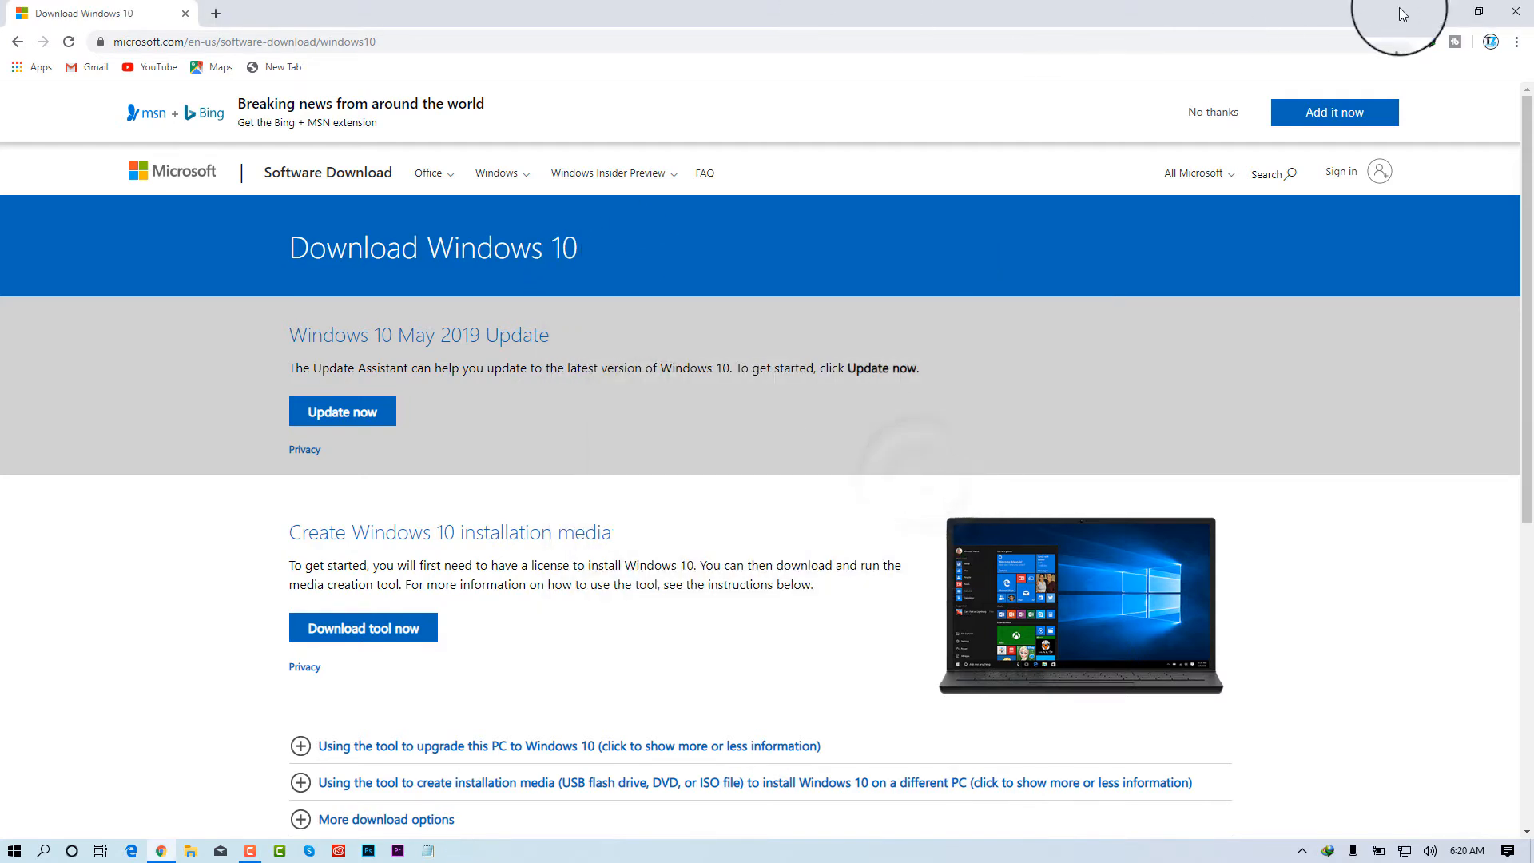
Close the browser and refresh the desktop.
click(1506, 16)
right_click(867, 149)
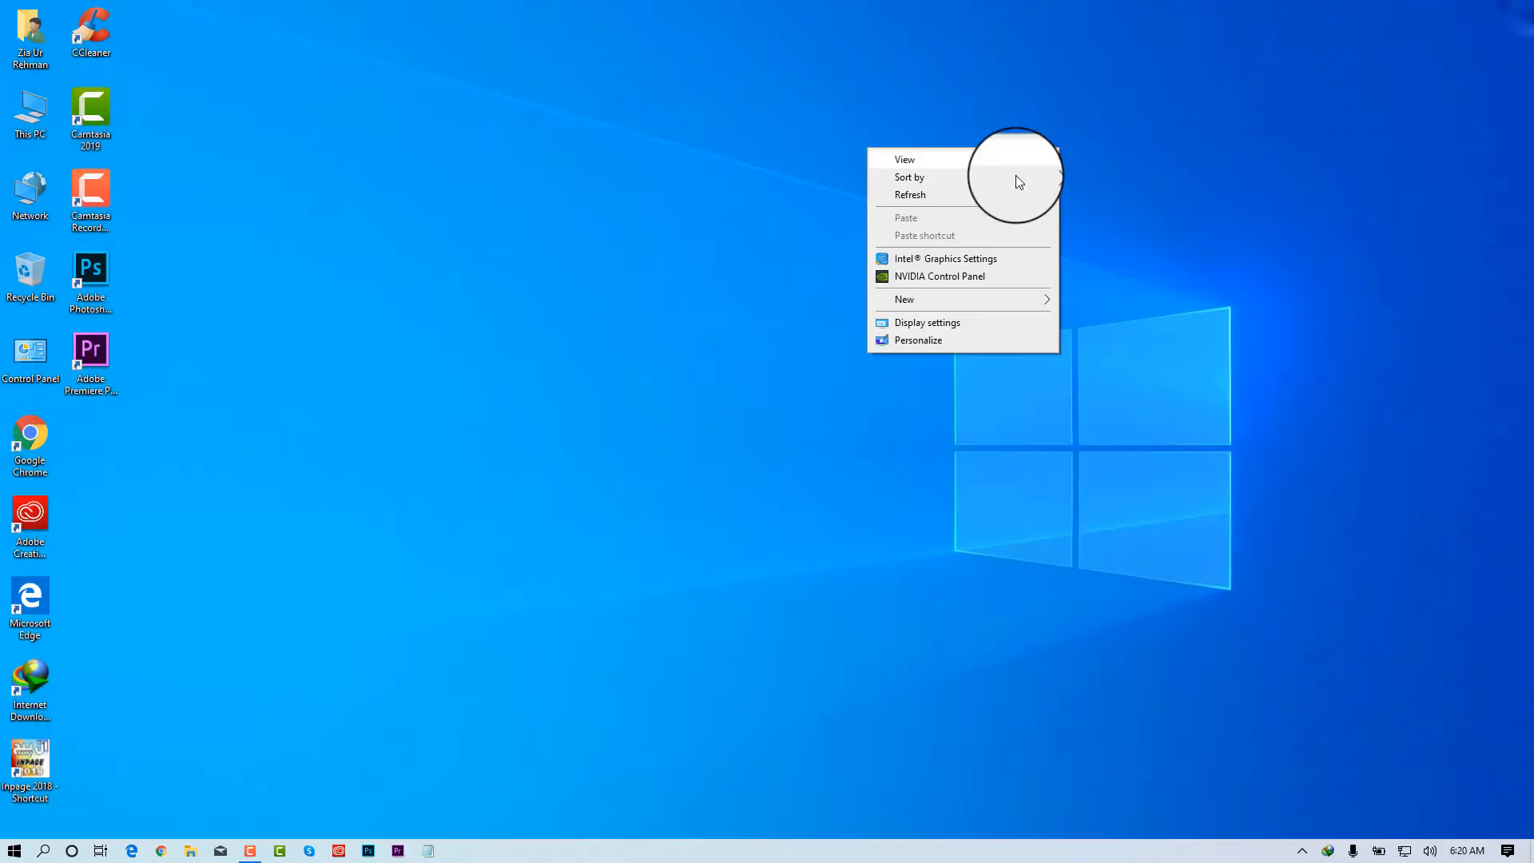
click(895, 191)
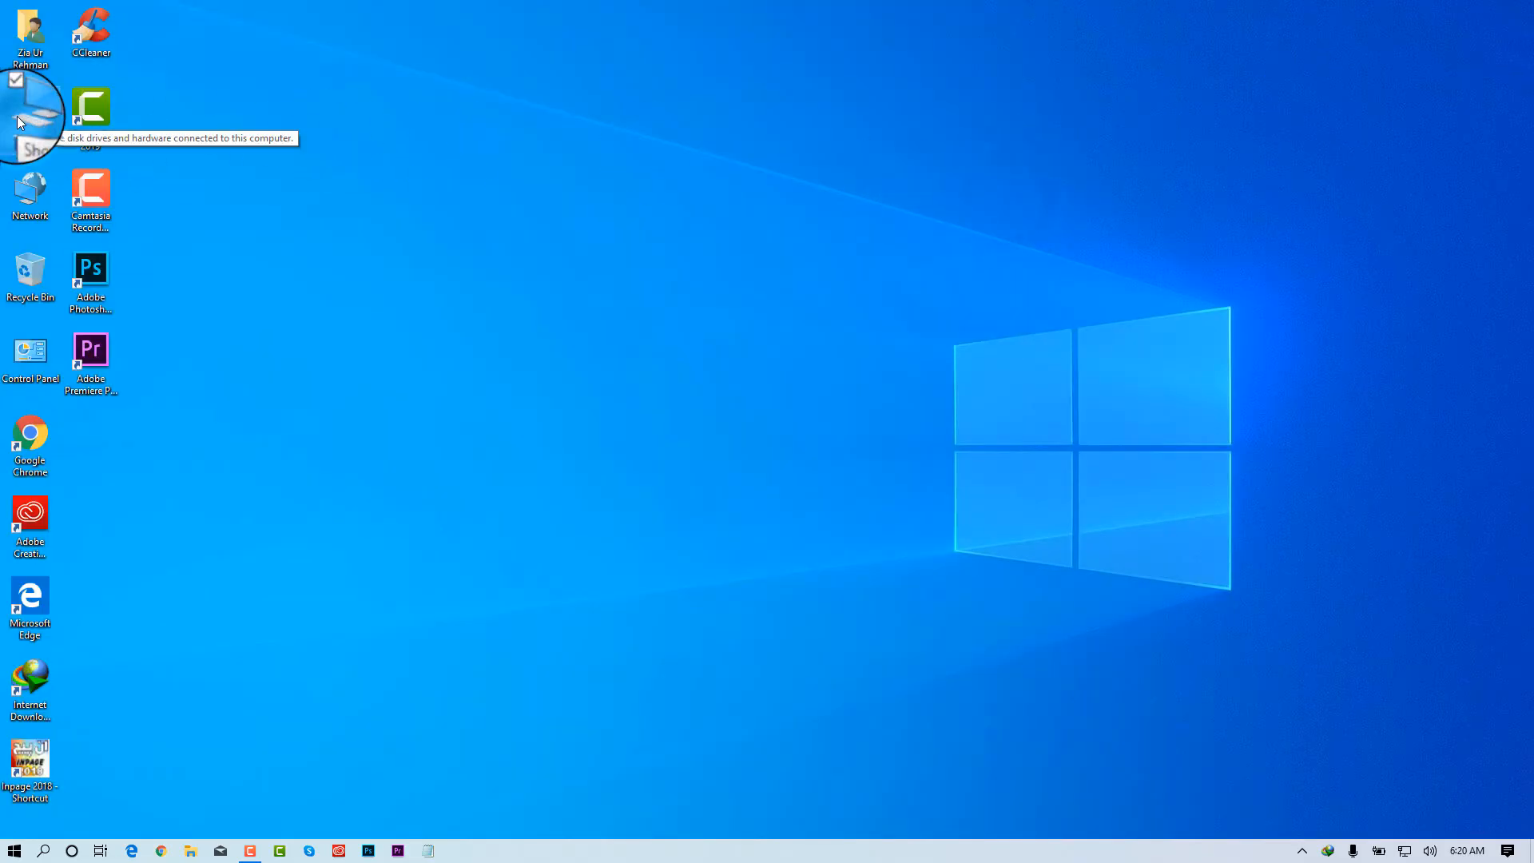
Move MediaCreationTool1903 from the Programs folder in Downloads to the middle of the desktop, and close the folder window.
double_click(24, 120)
double_click(918, 238)
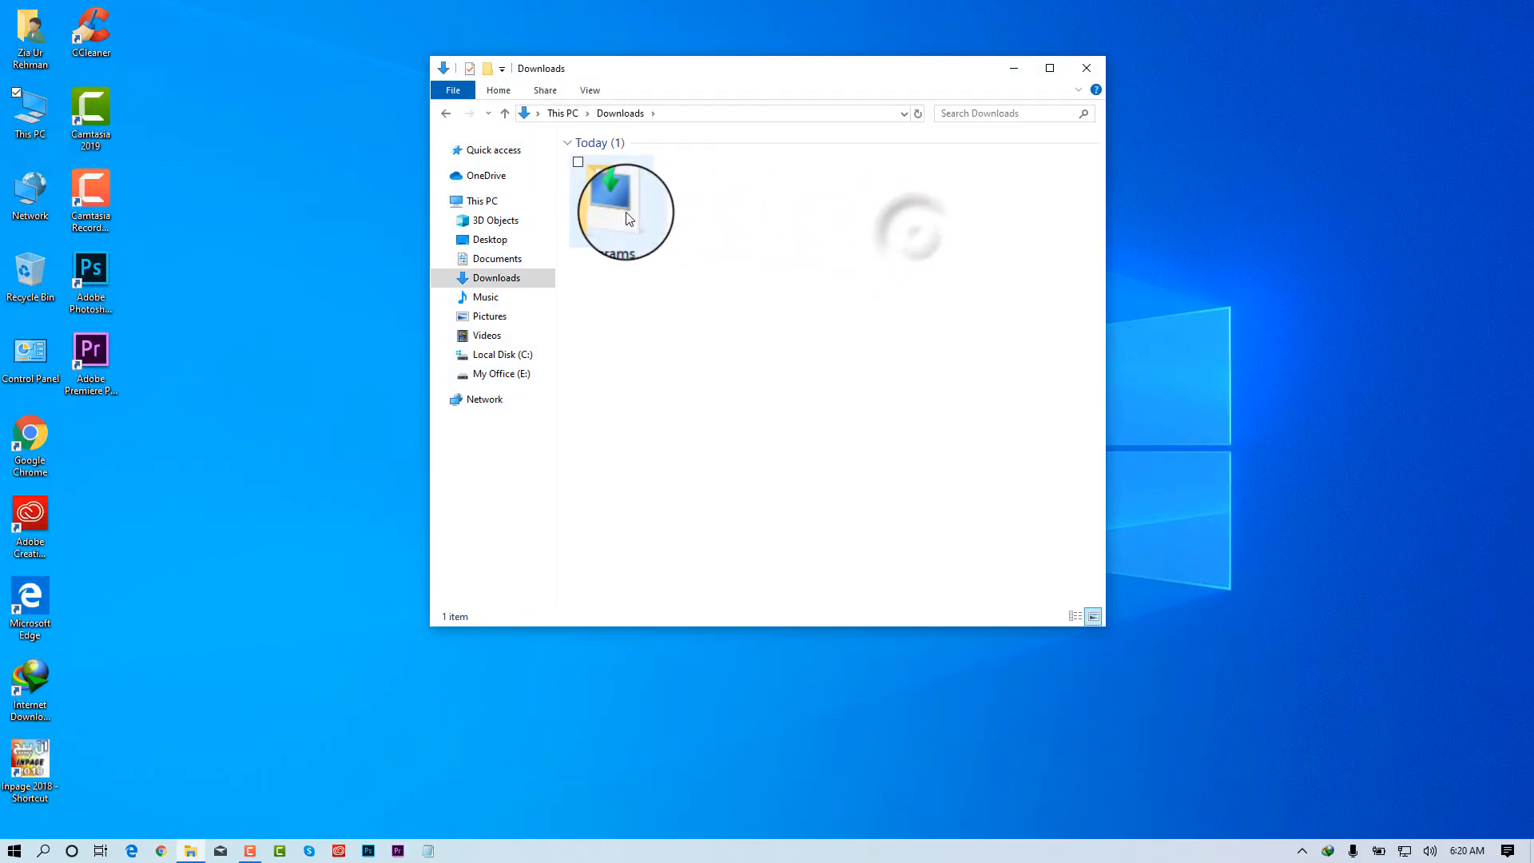
double_click(620, 205)
drag(626, 163, 647, 190)
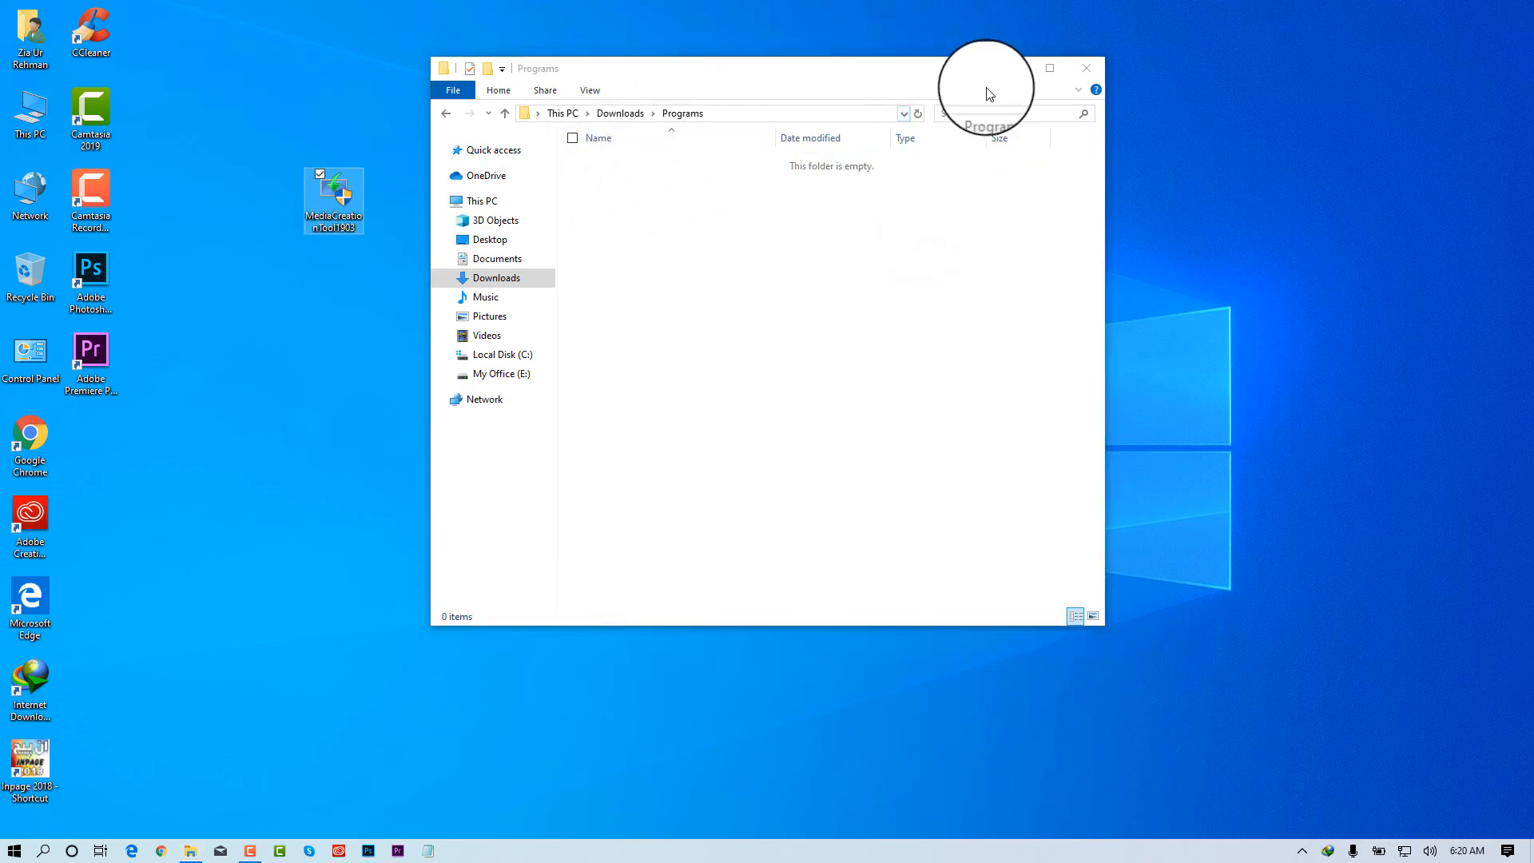
click(1088, 68)
drag(337, 188, 631, 353)
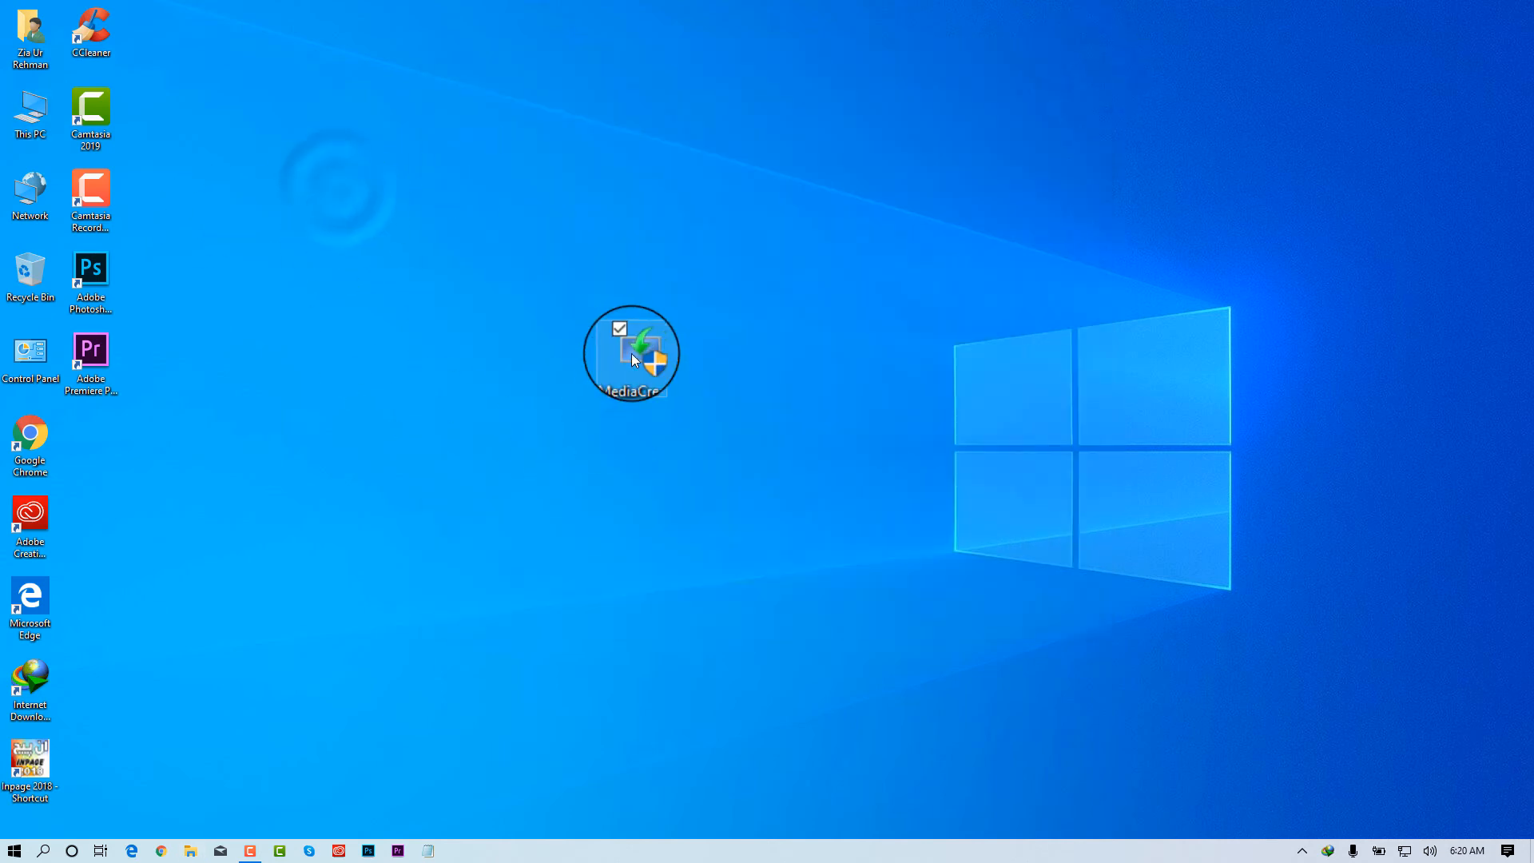
Run MediaCreationTool1903 from the desktop.
right_click(631, 353)
click(416, 383)
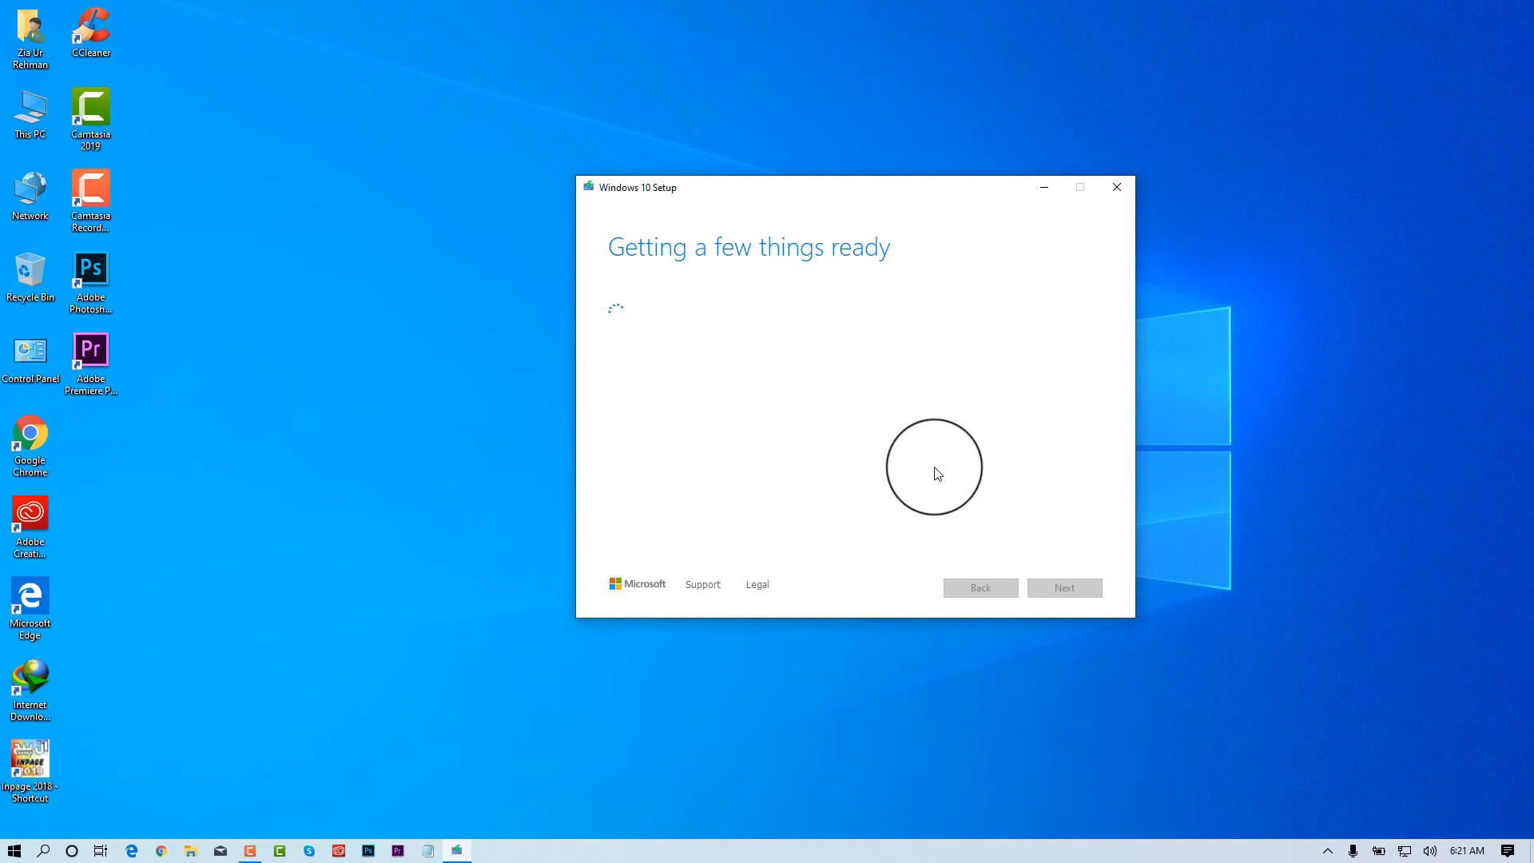
click(250, 850)
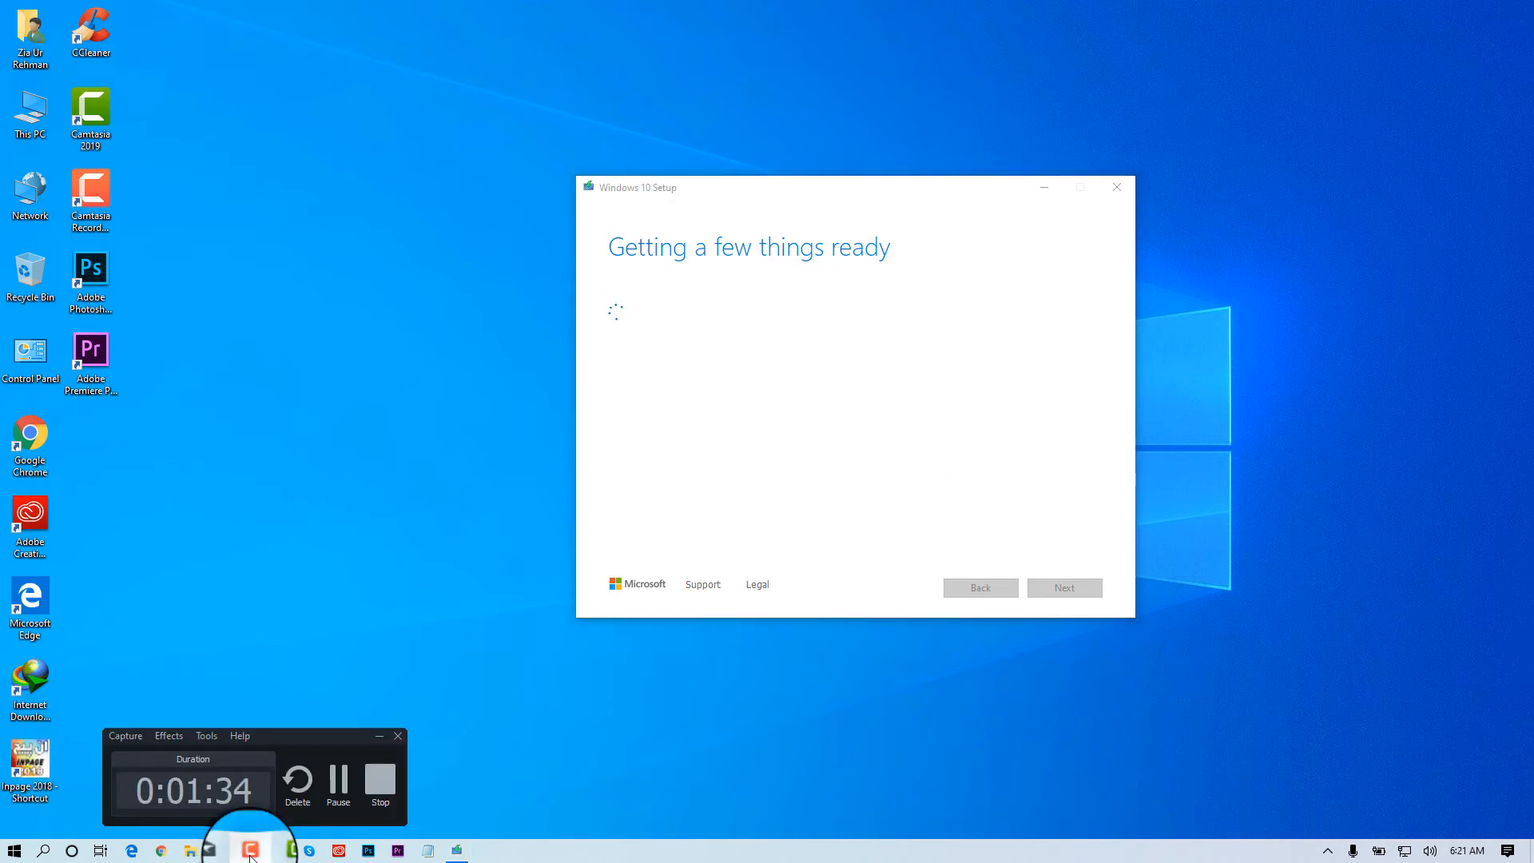
click(249, 853)
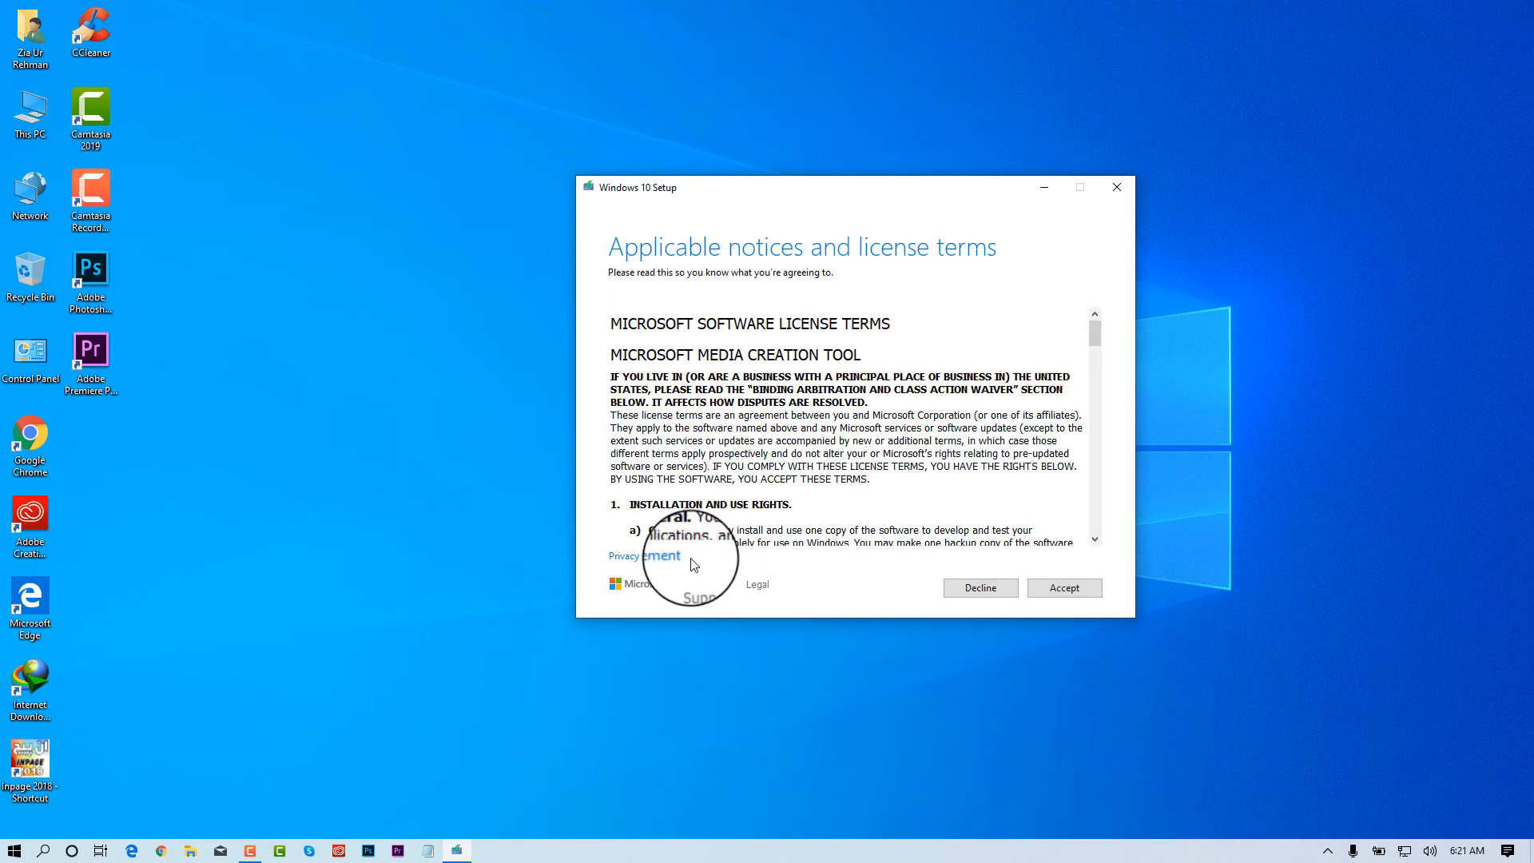
Accept the license terms and choose to create installation media (USB flash drive, DVD, or ISO file) for another PC.
scroll(791, 375, down, 10)
scroll(792, 413, down, 15)
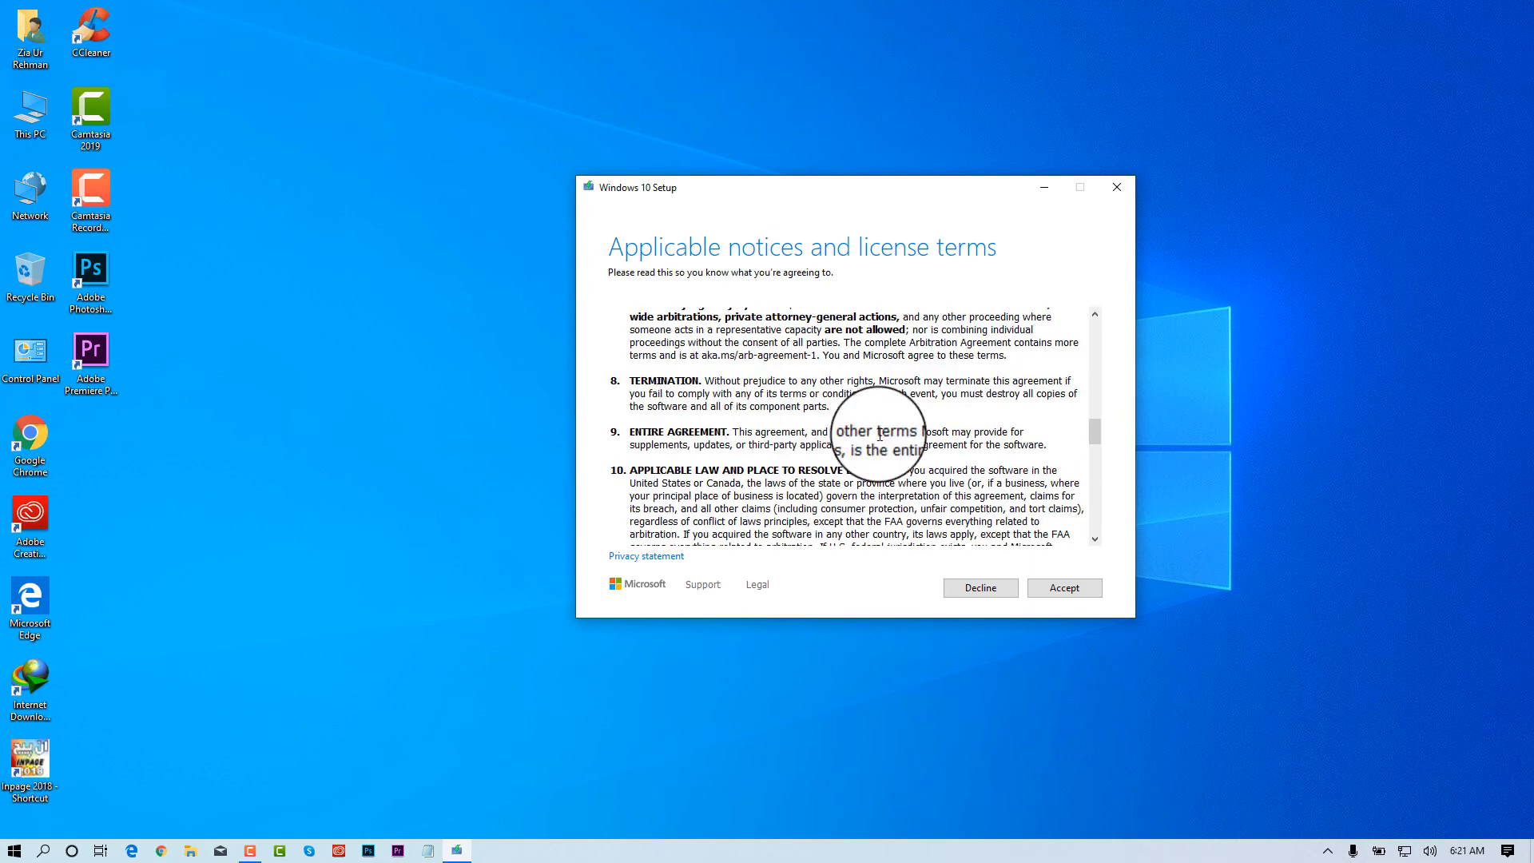
click(1071, 588)
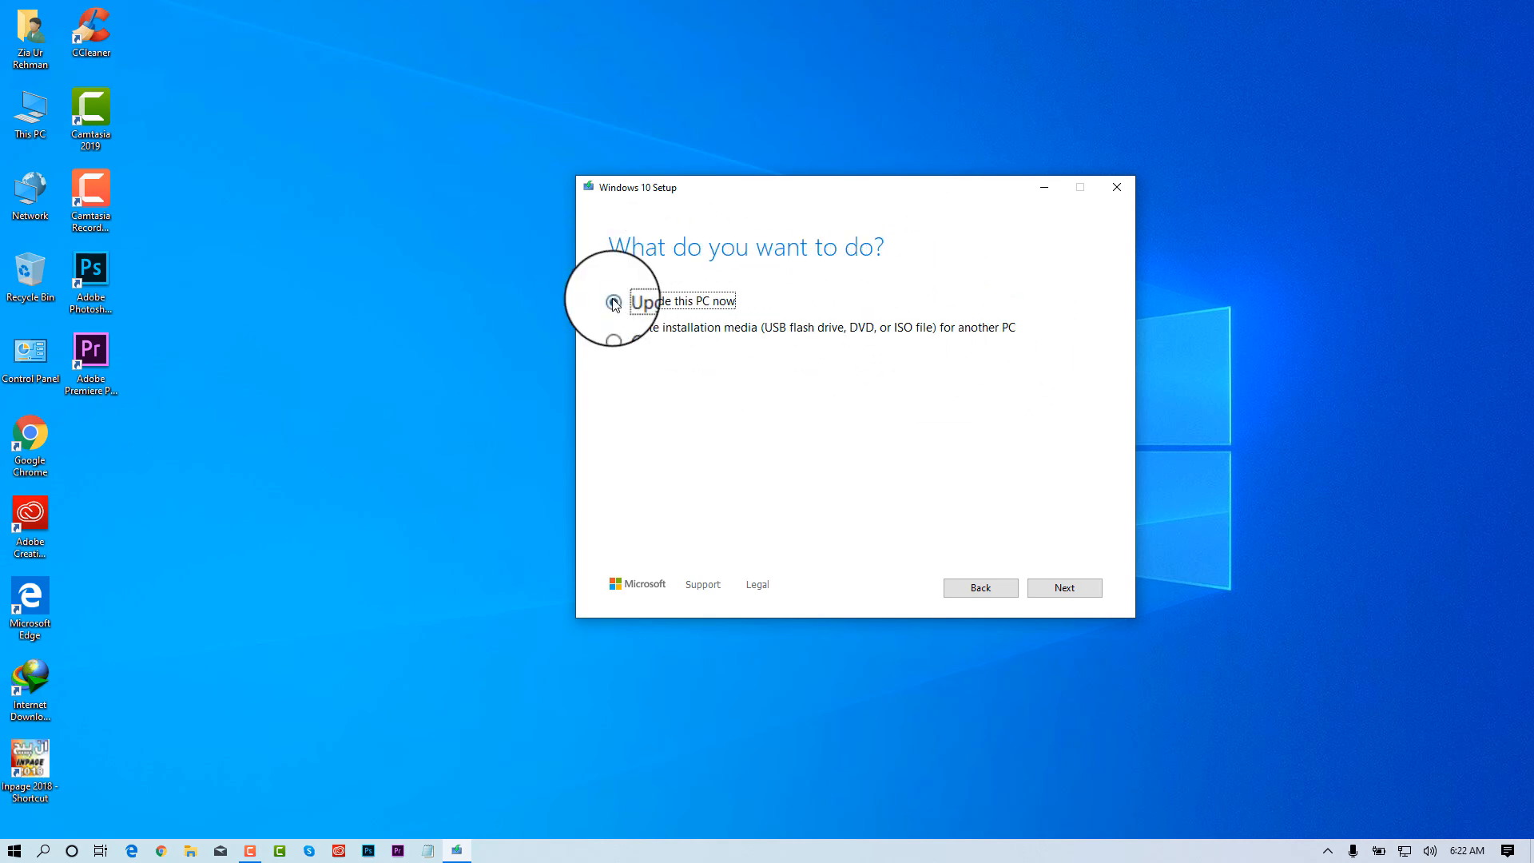
click(613, 326)
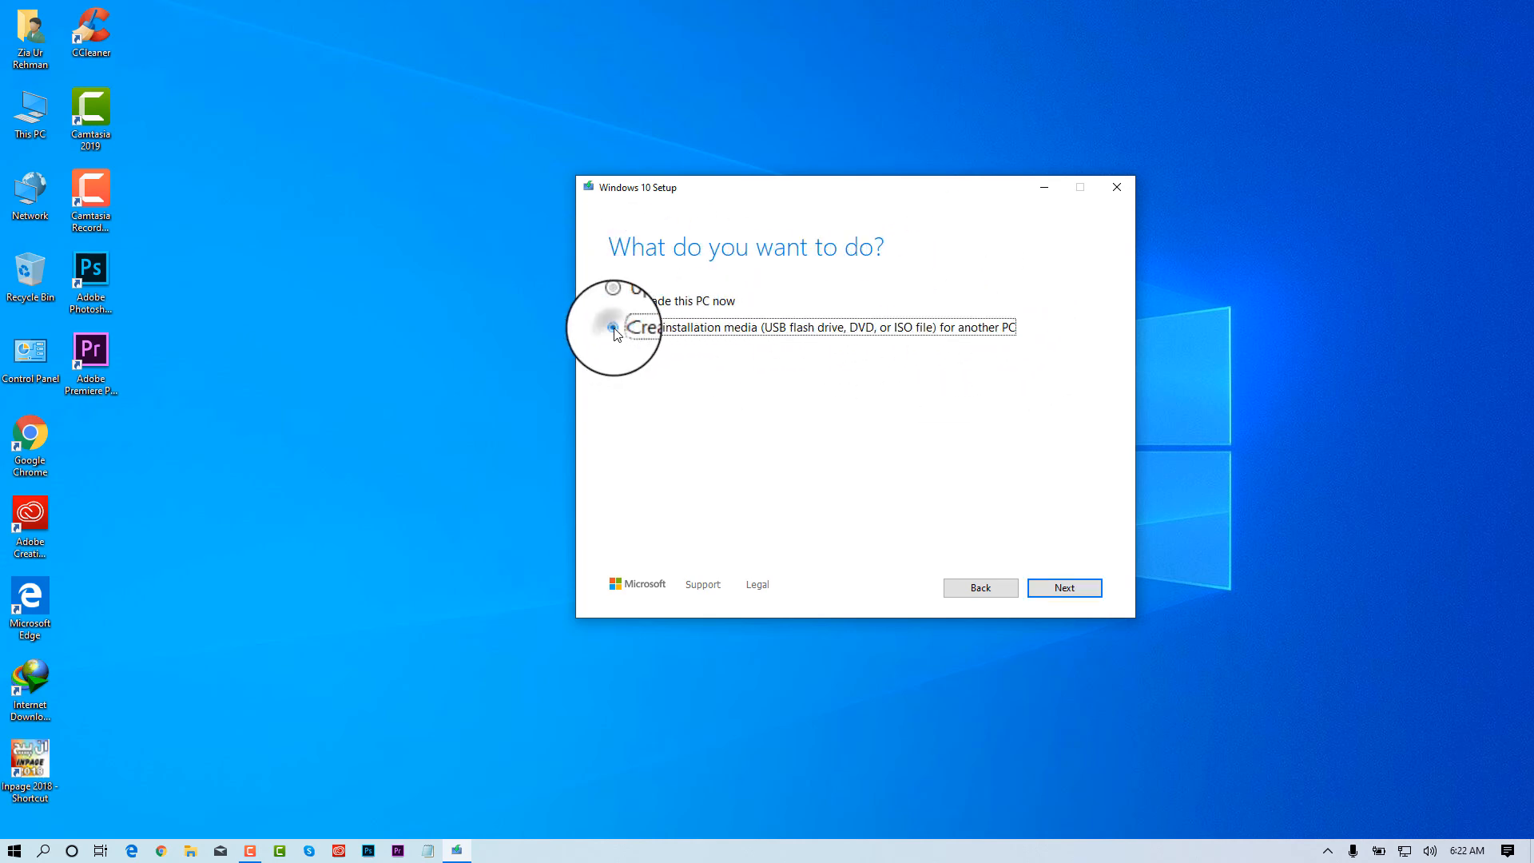
click(1073, 587)
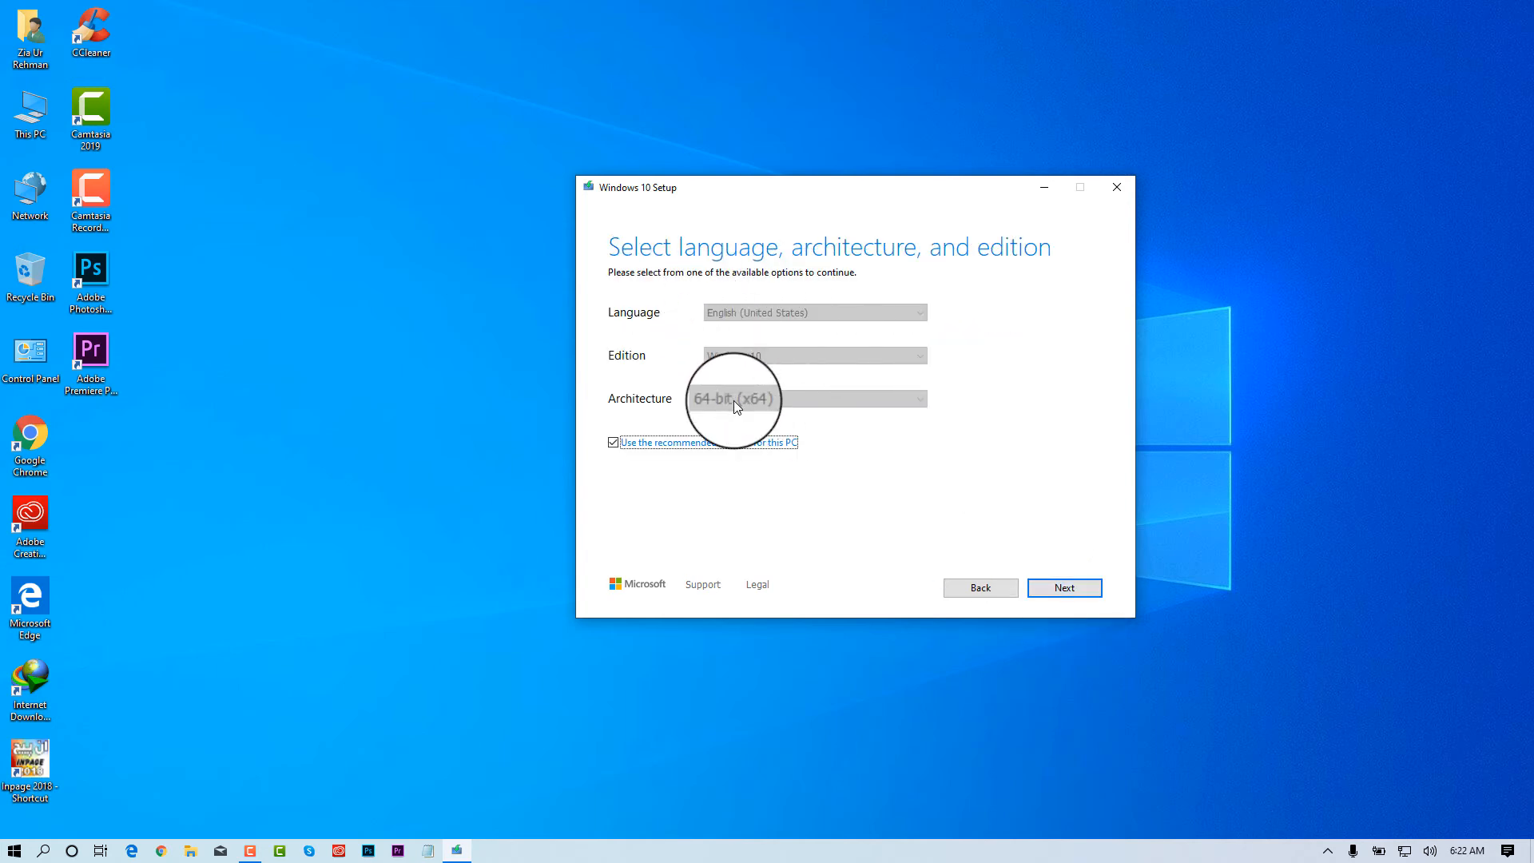
Turn off the recommended options and try the 32-bit (x86), Both and 64-bit (x64) architecture choices.
click(613, 441)
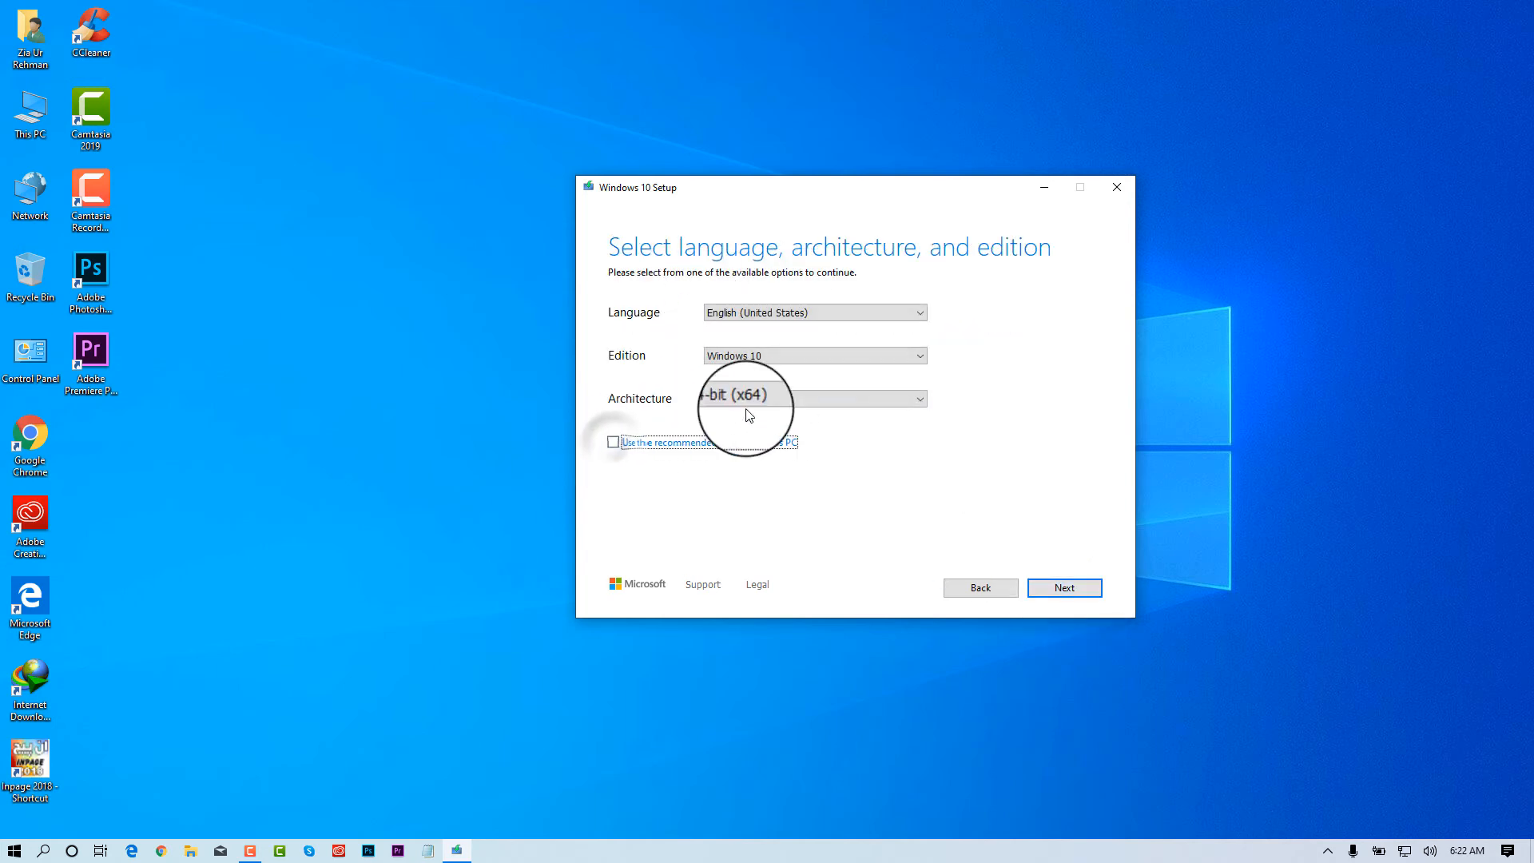
click(743, 401)
click(740, 415)
click(739, 402)
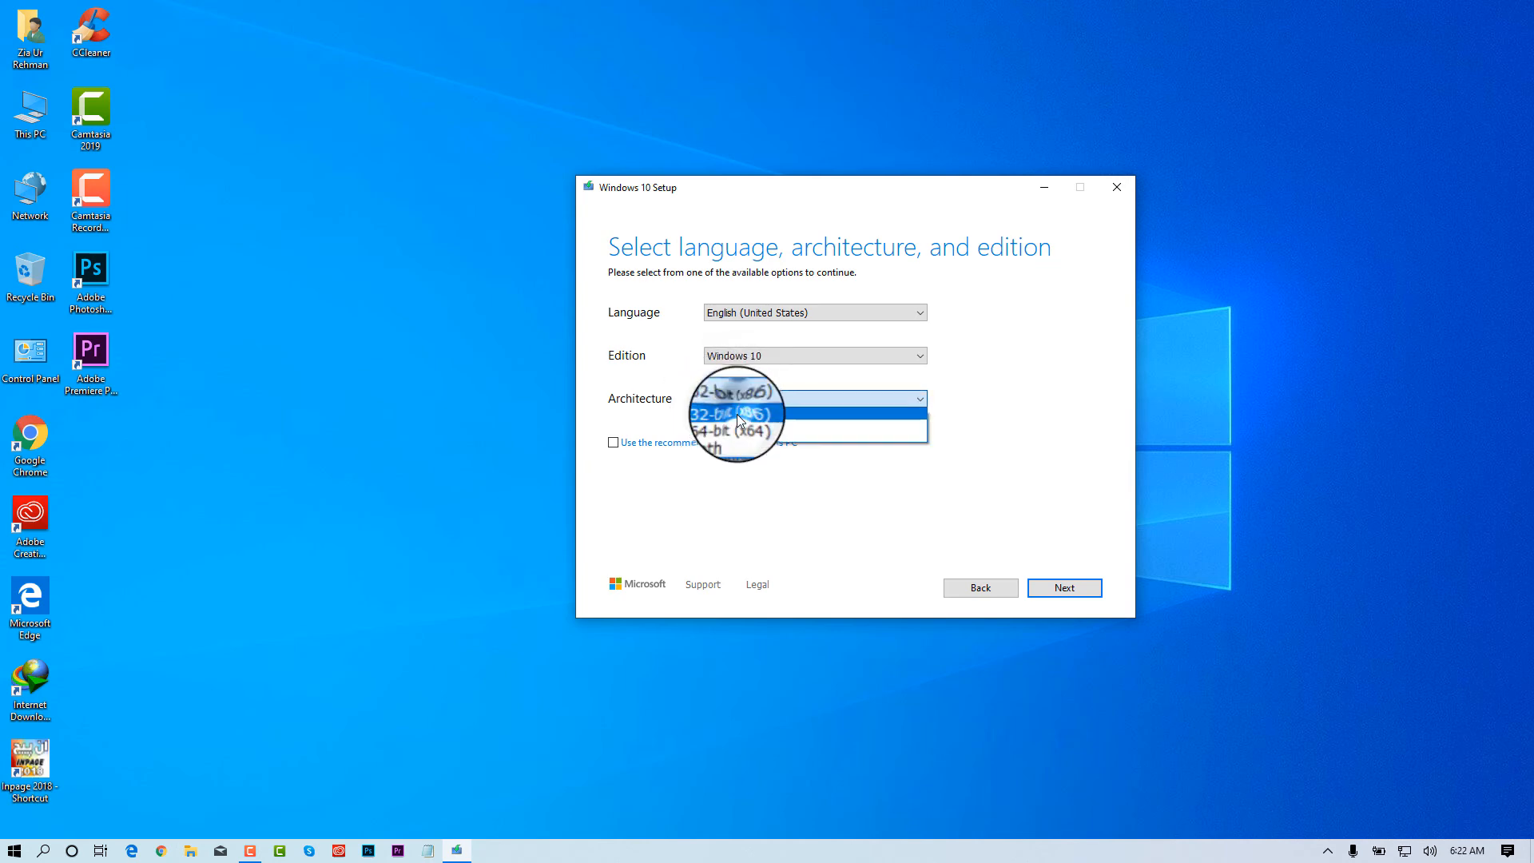
click(736, 417)
click(745, 397)
click(734, 439)
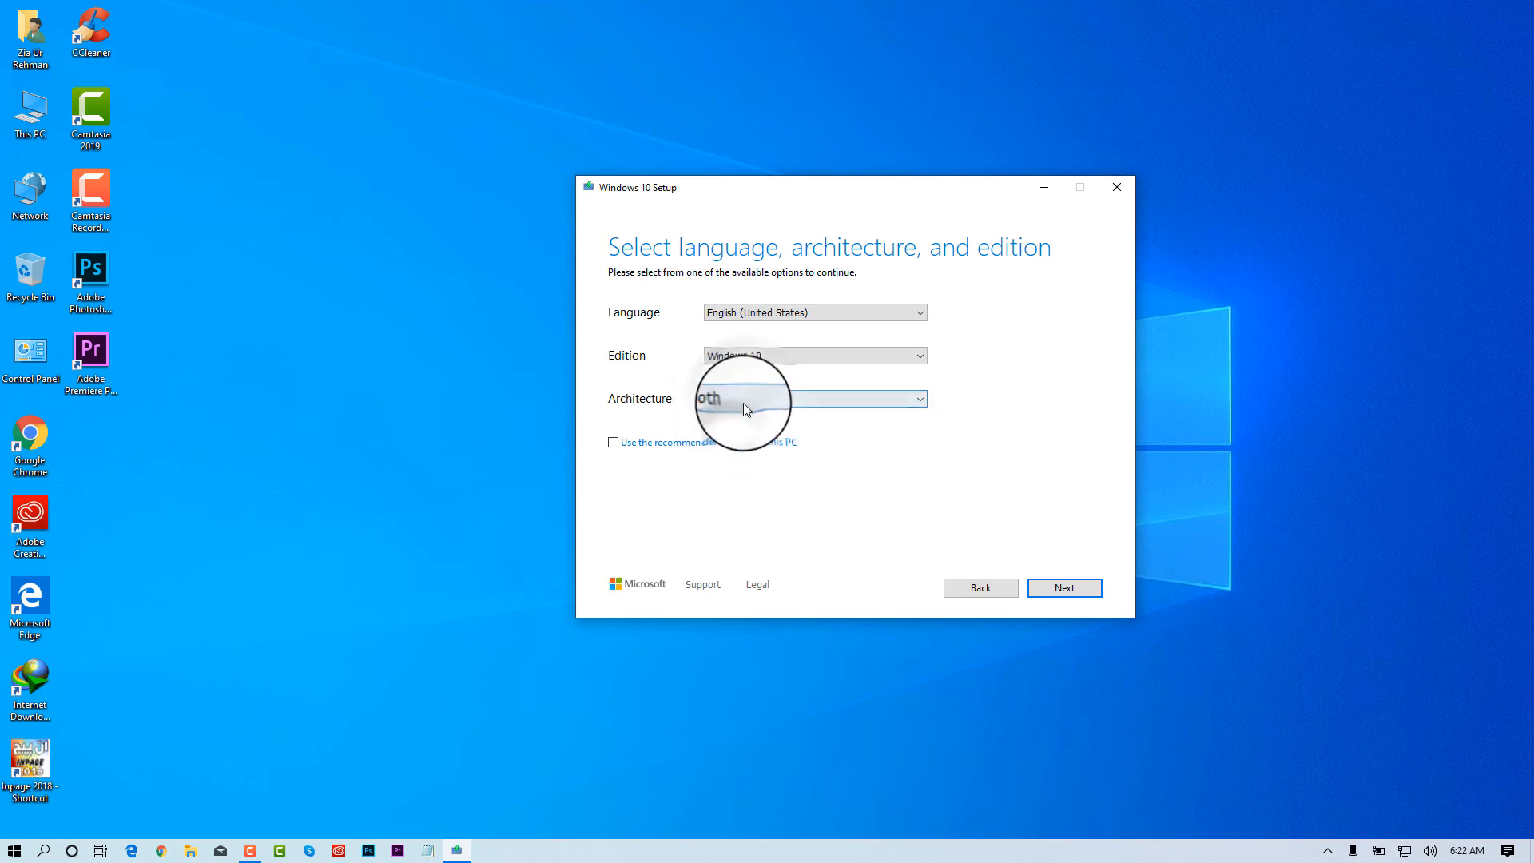
click(739, 398)
click(729, 419)
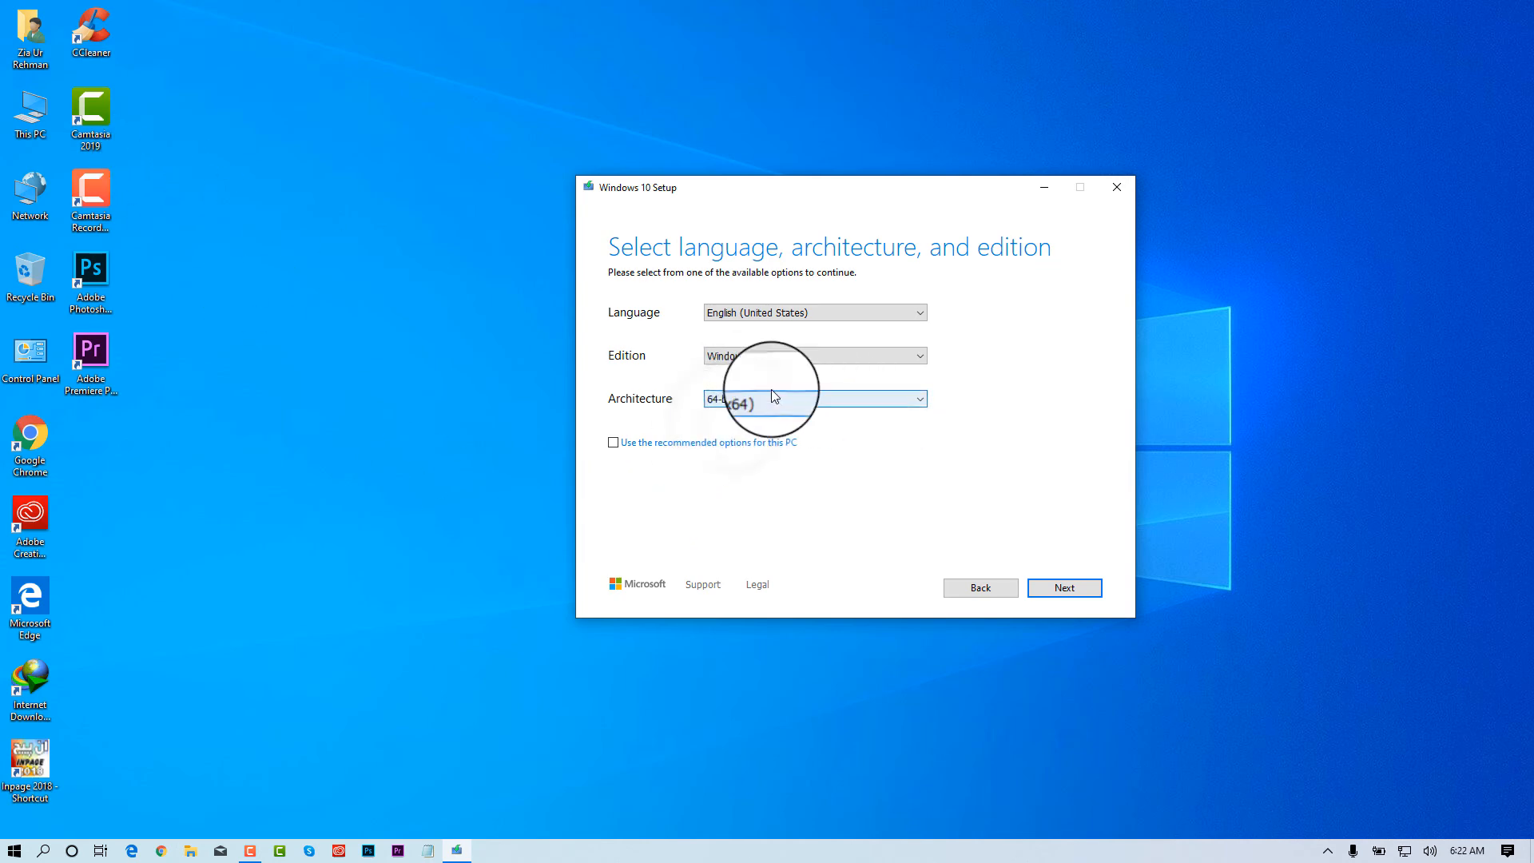
Check this computer's system type in the This PC properties, and close the System window.
right_click(29, 120)
click(78, 310)
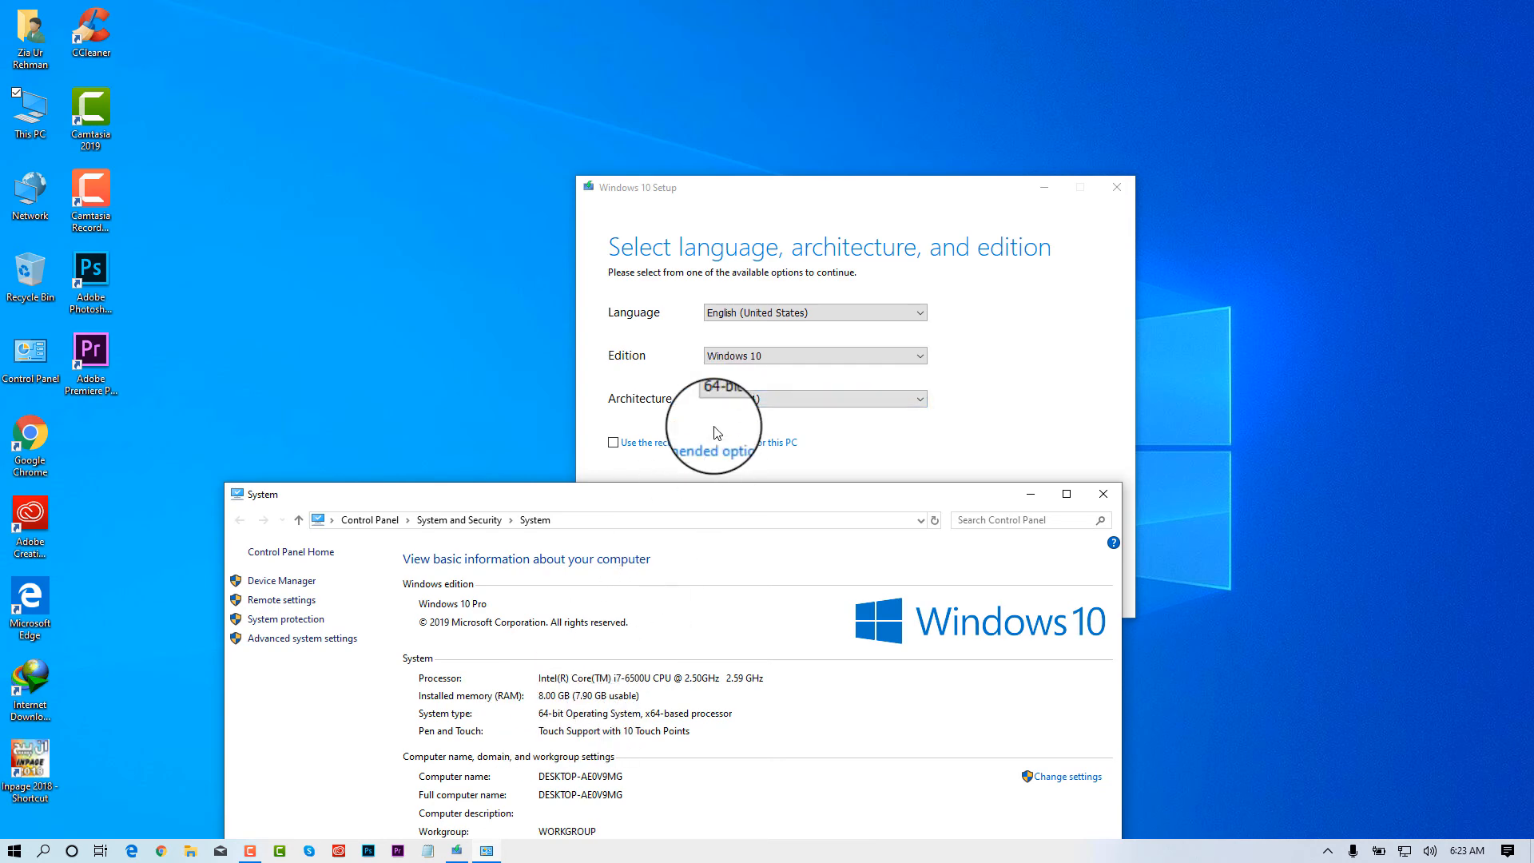
click(1100, 493)
Look through the language and edition choices, turn the recommended options for this PC back on, and continue.
click(779, 311)
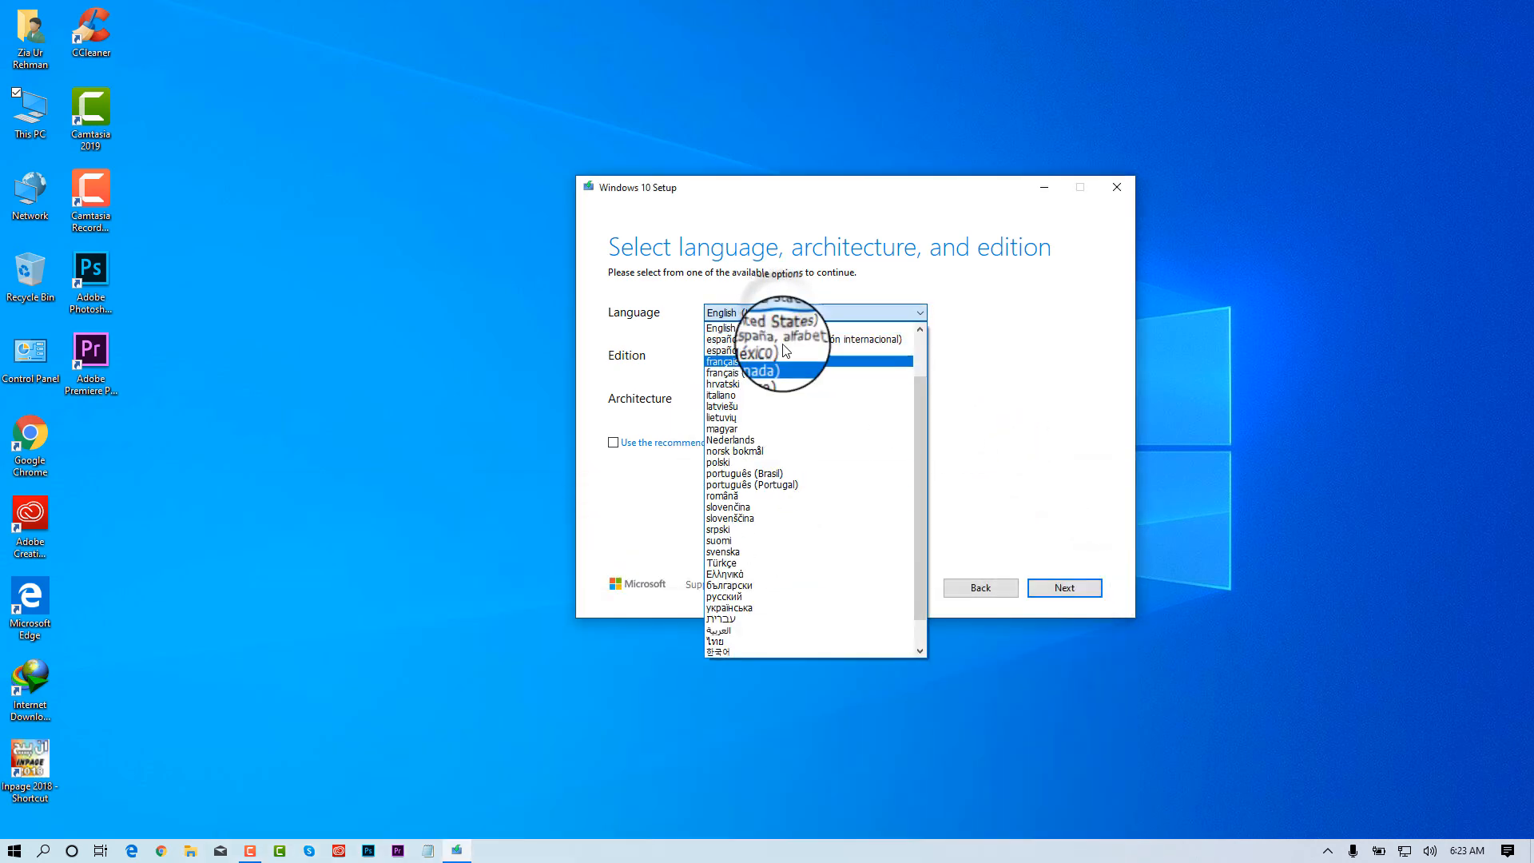
click(789, 310)
click(789, 354)
click(790, 355)
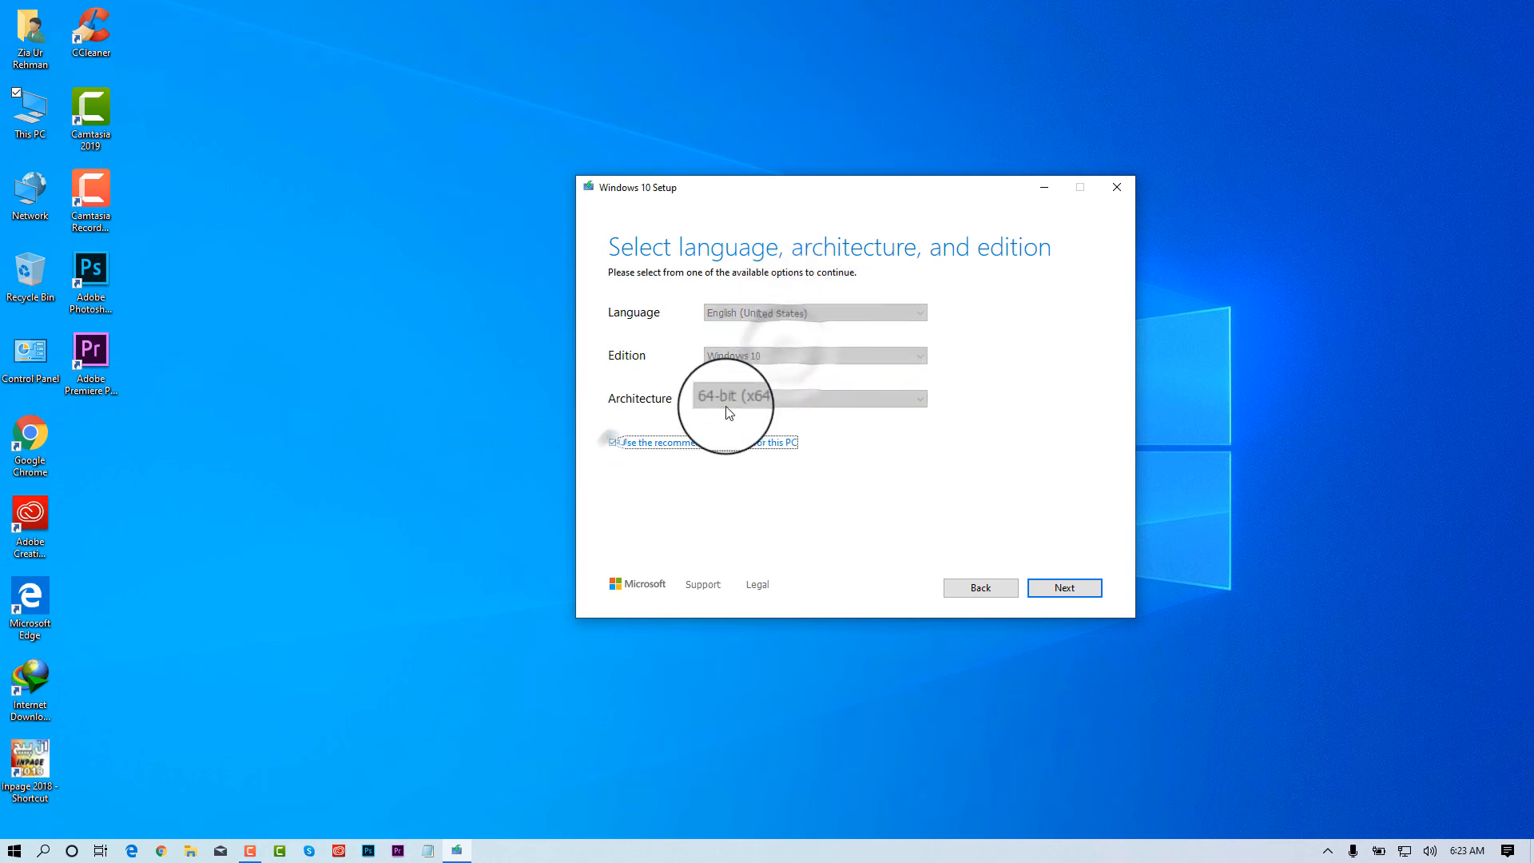
click(617, 444)
click(1065, 589)
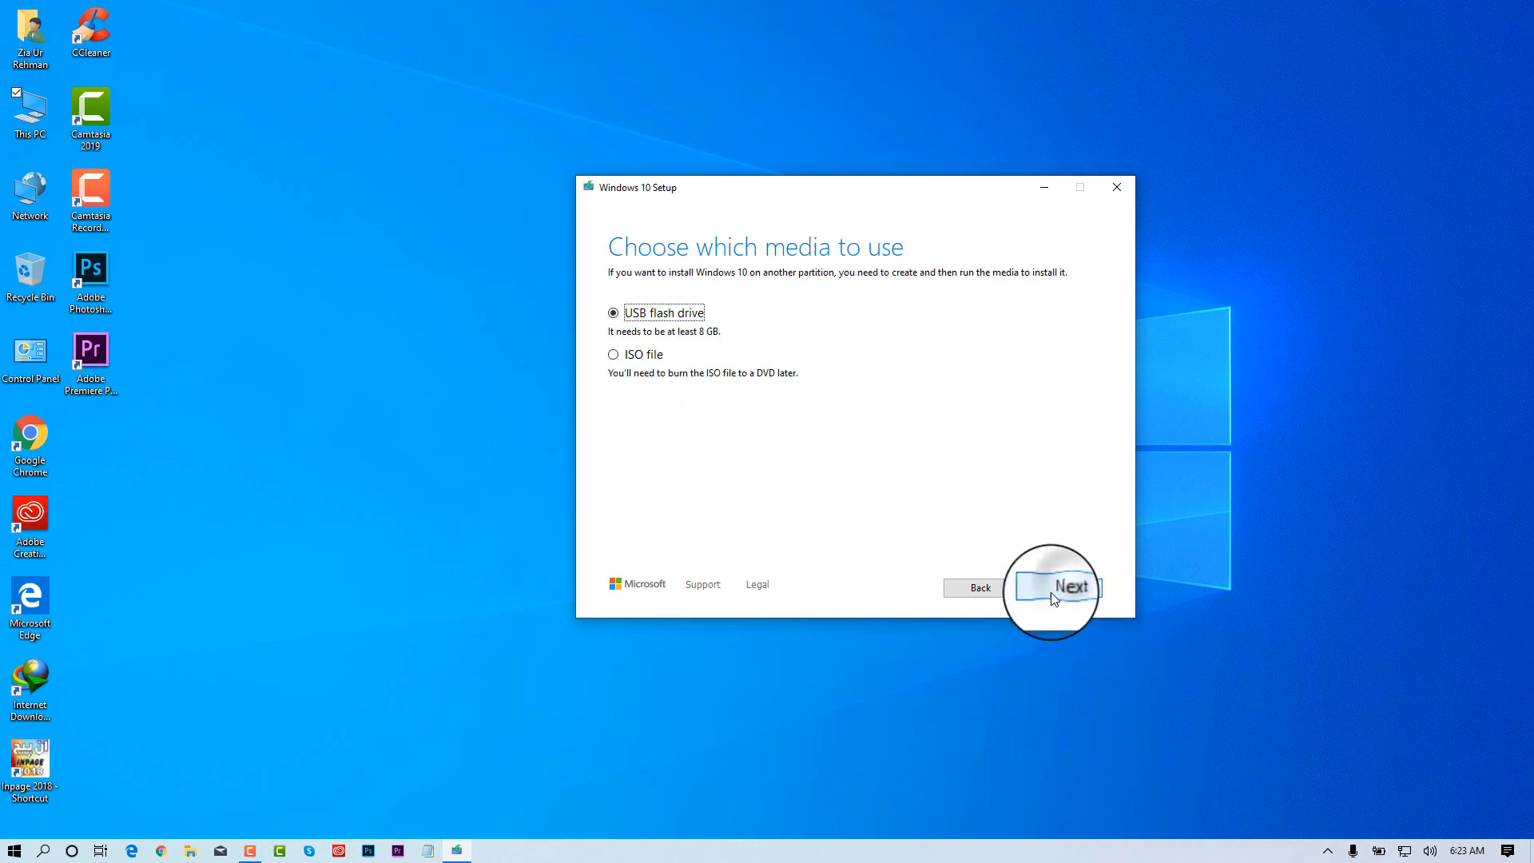
Choose ISO file as the media and save it to the Desktop under the name Windows.
click(613, 354)
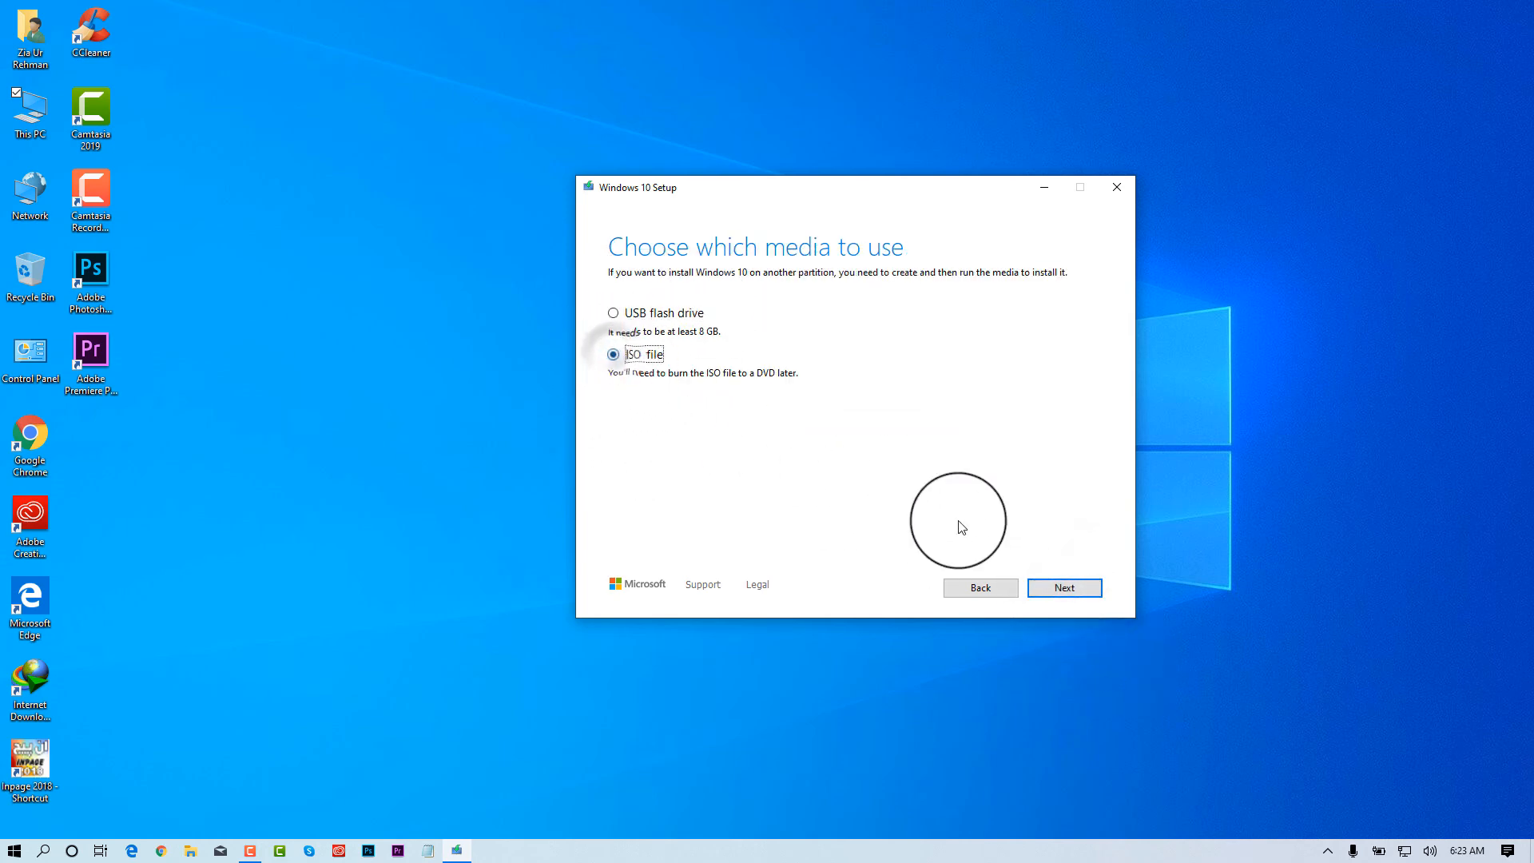
click(1063, 589)
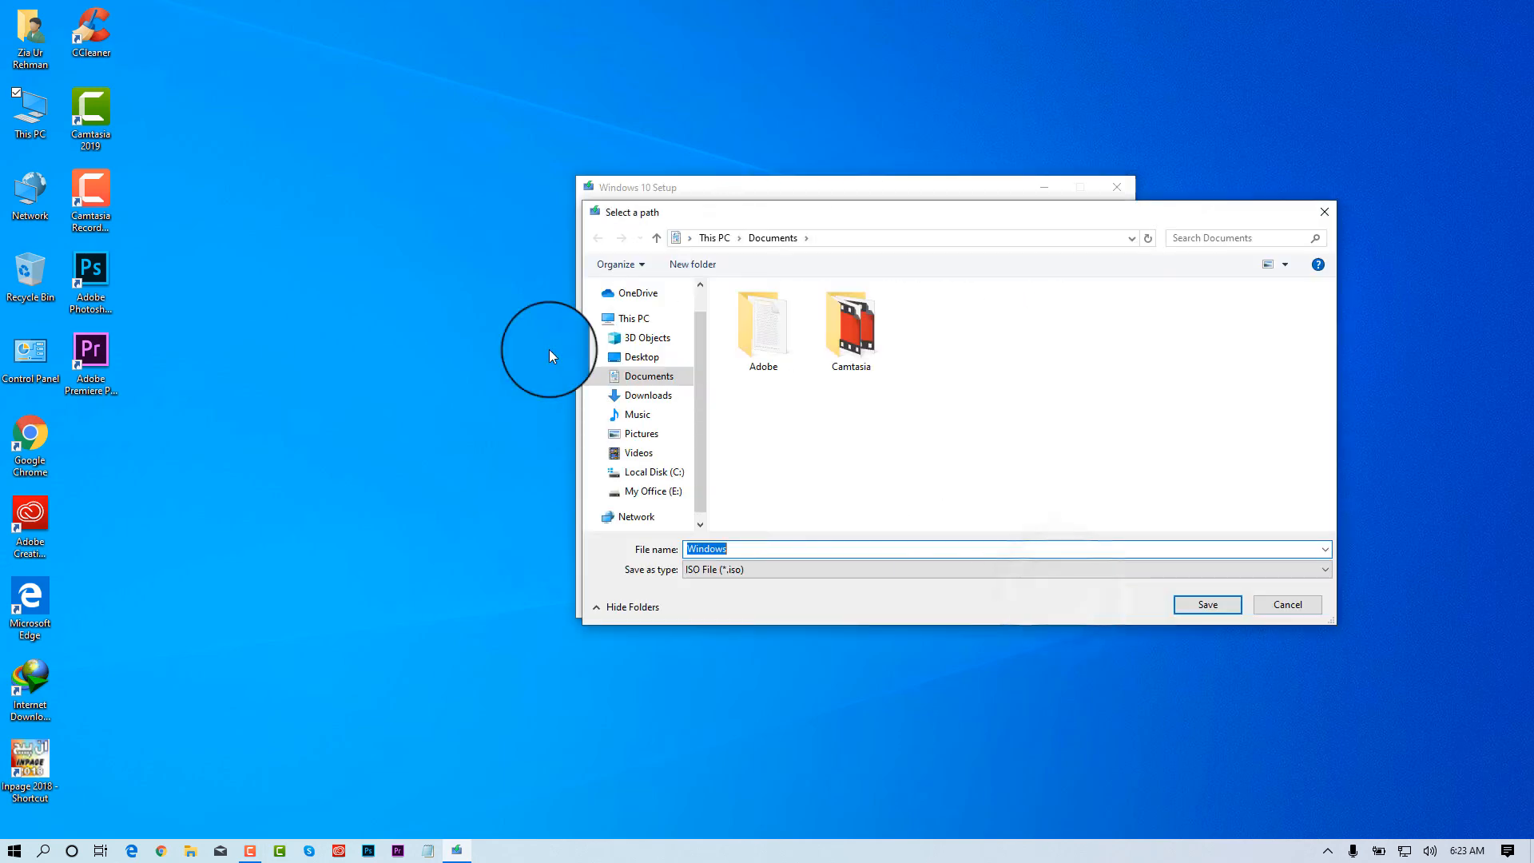
click(641, 357)
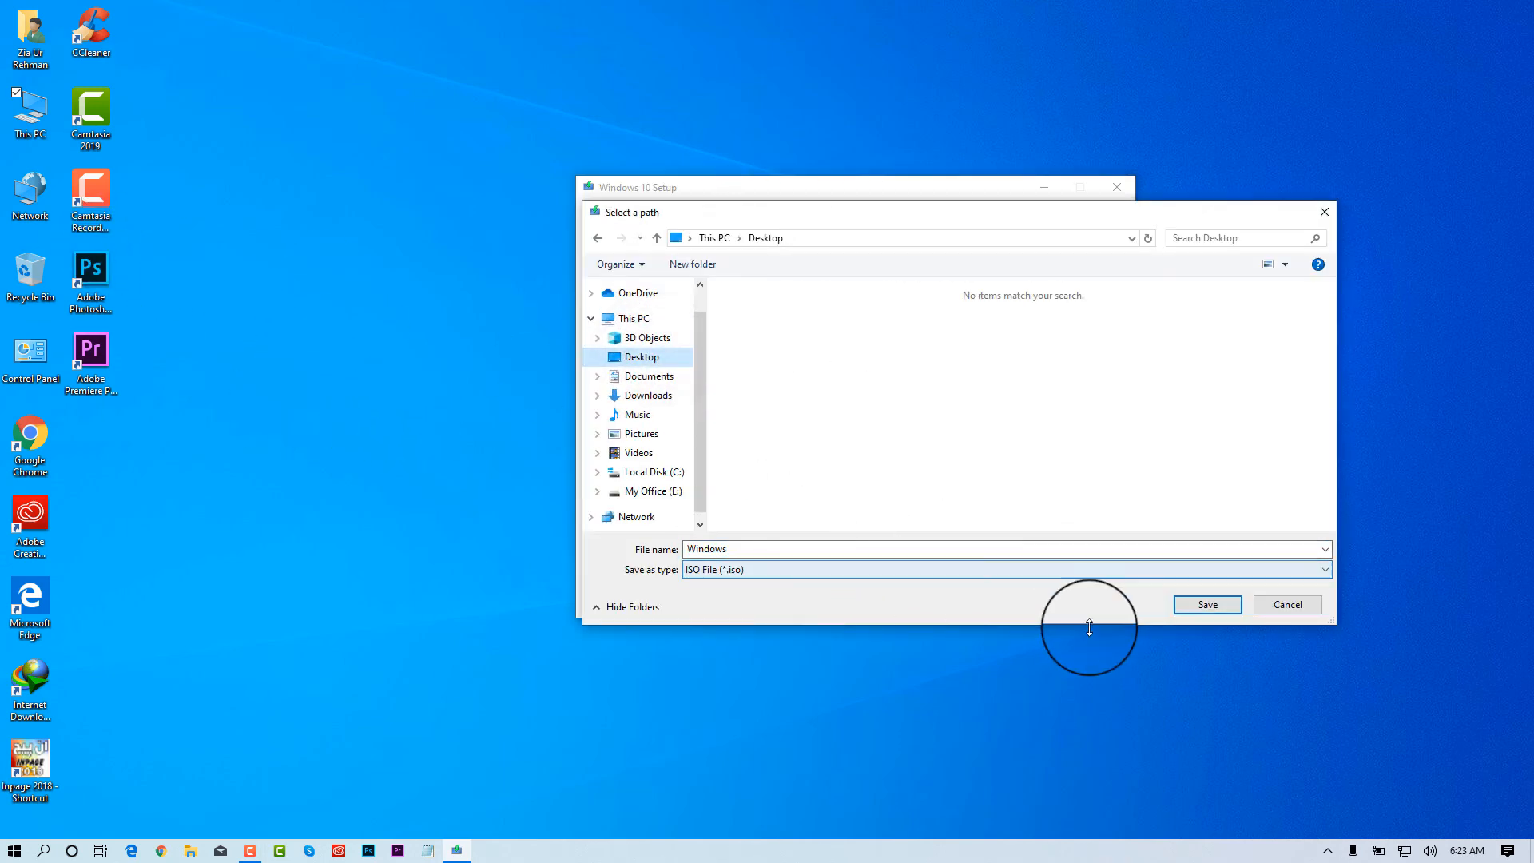
double_click(679, 549)
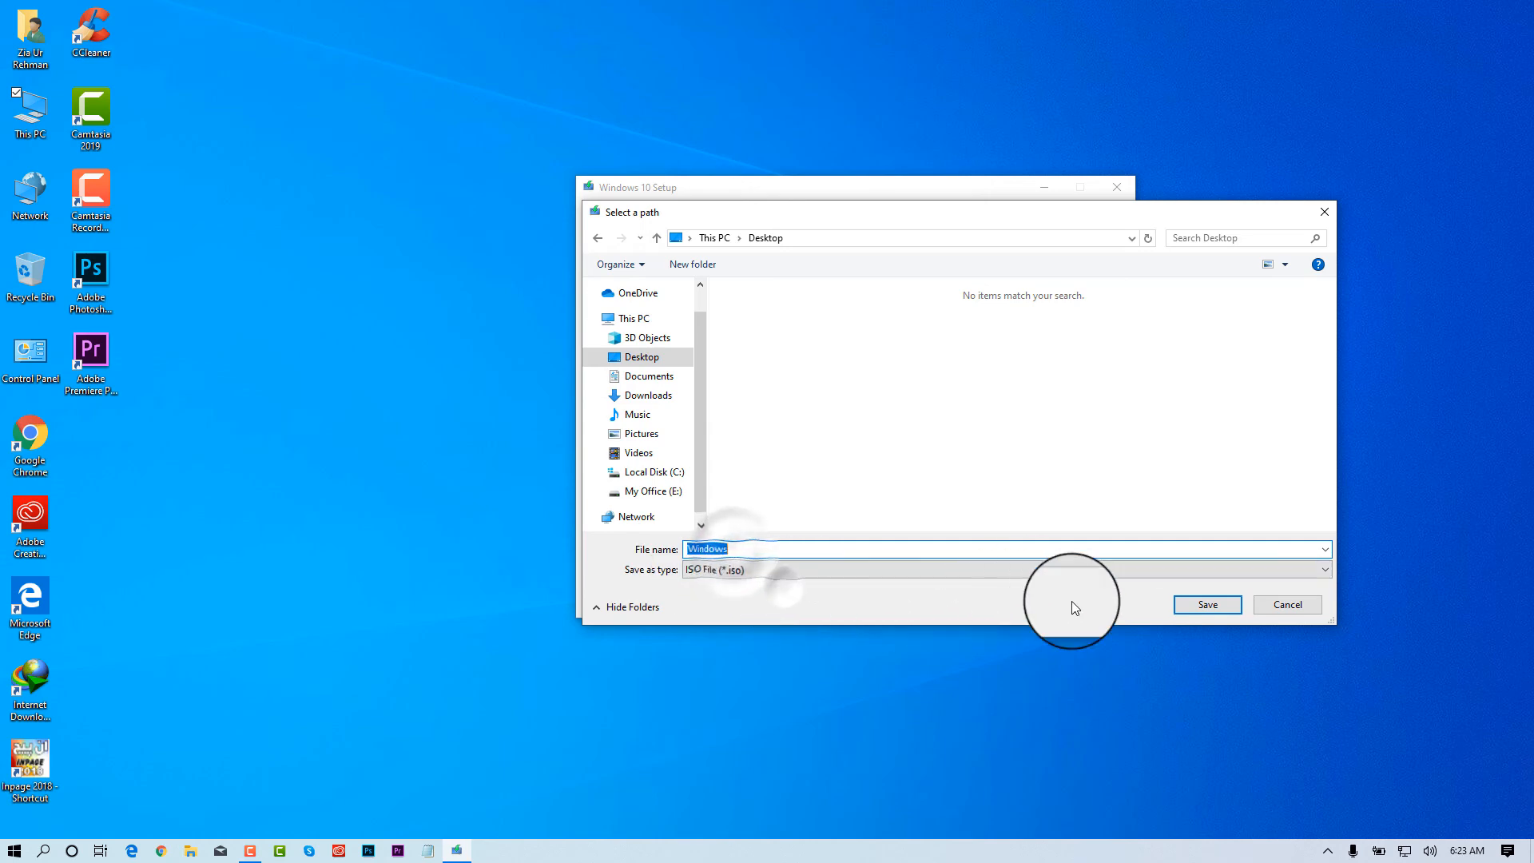
click(1207, 605)
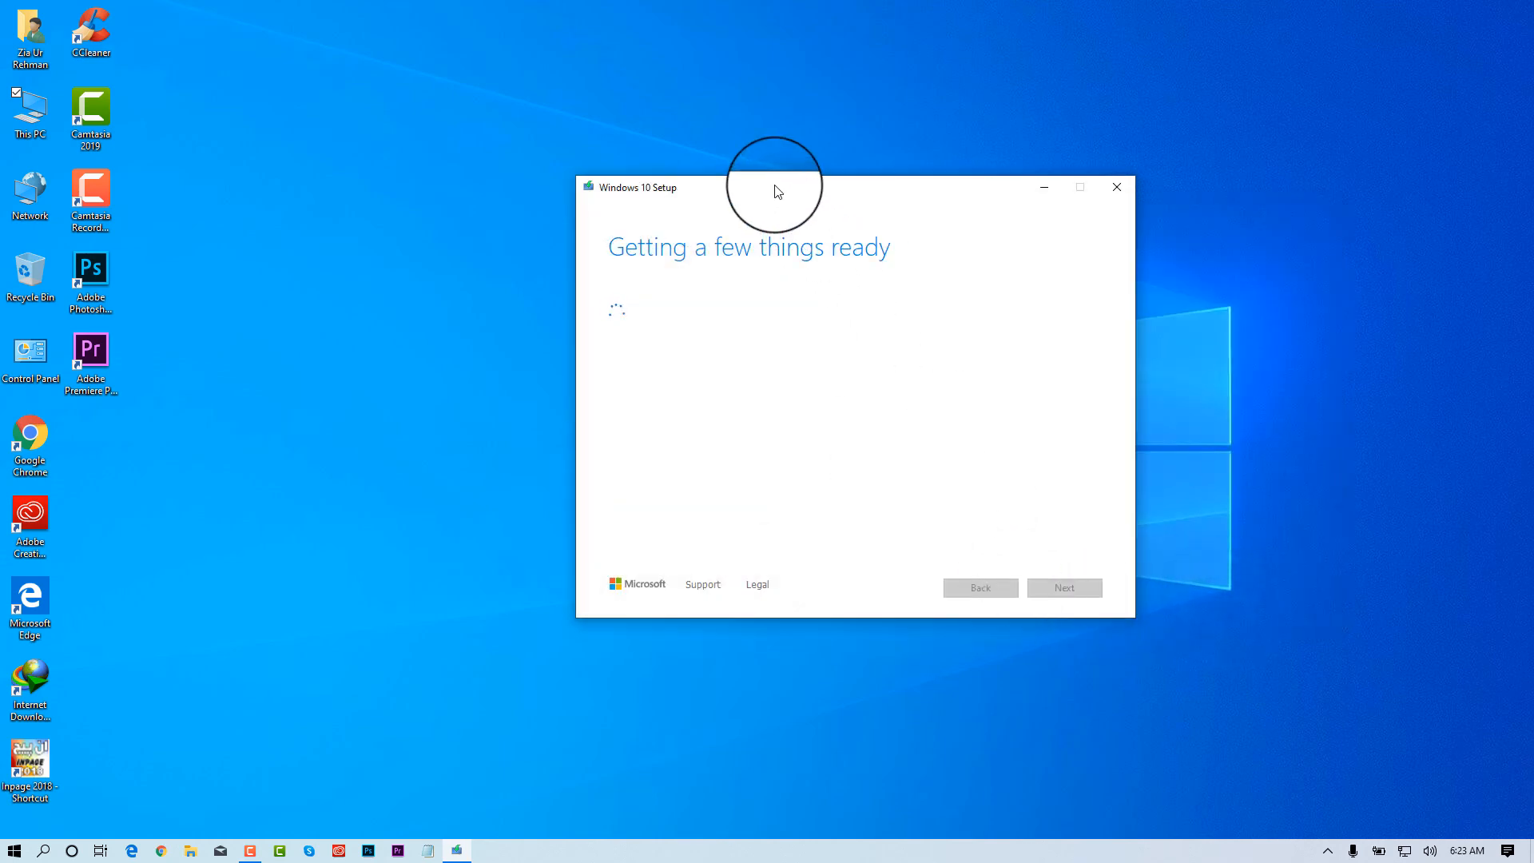
drag(777, 184, 712, 159)
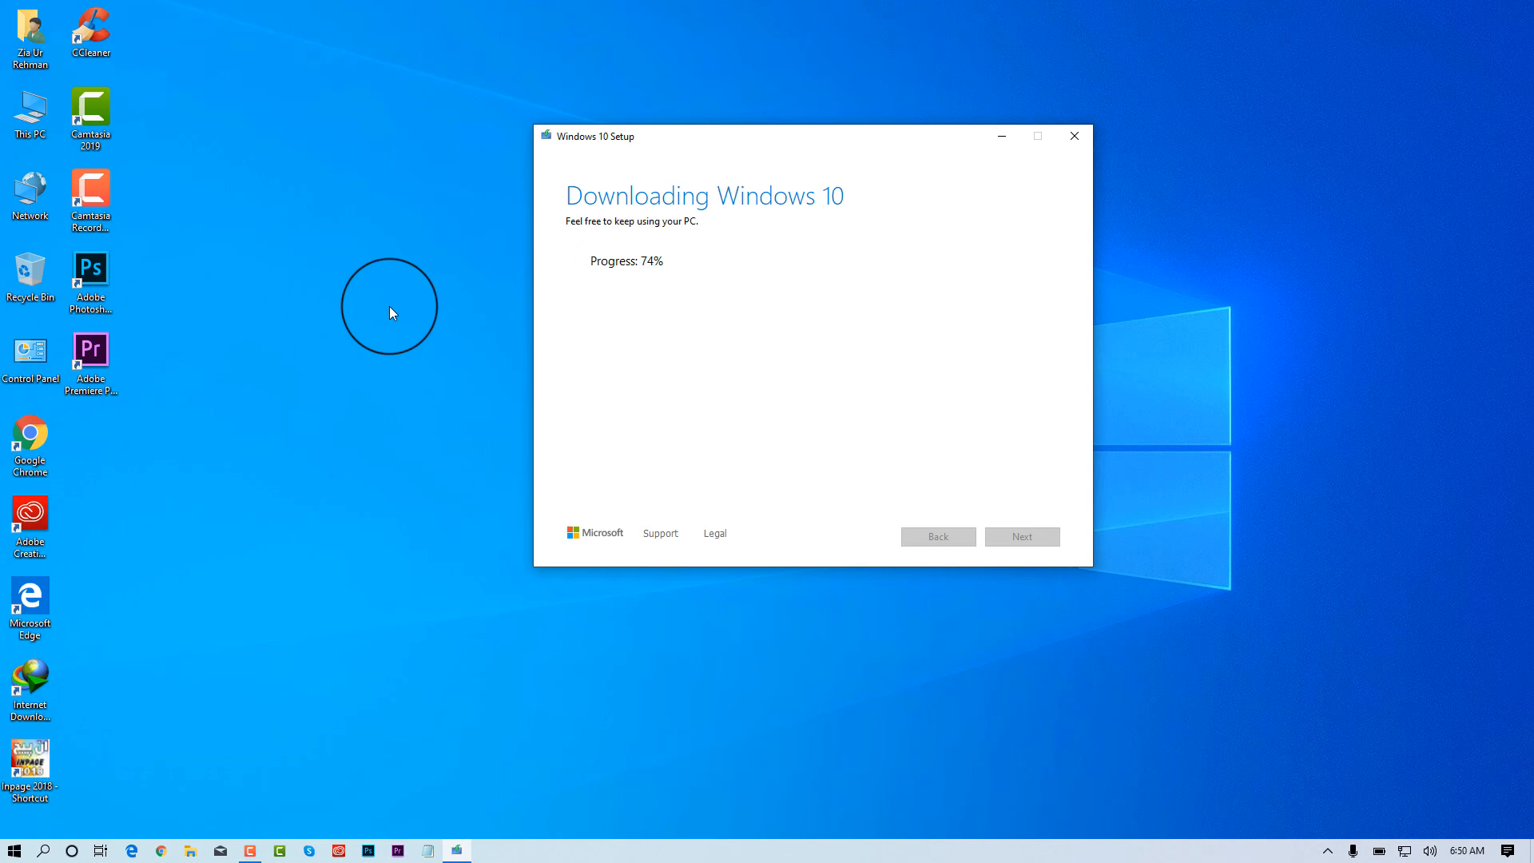
click(15, 850)
click(24, 789)
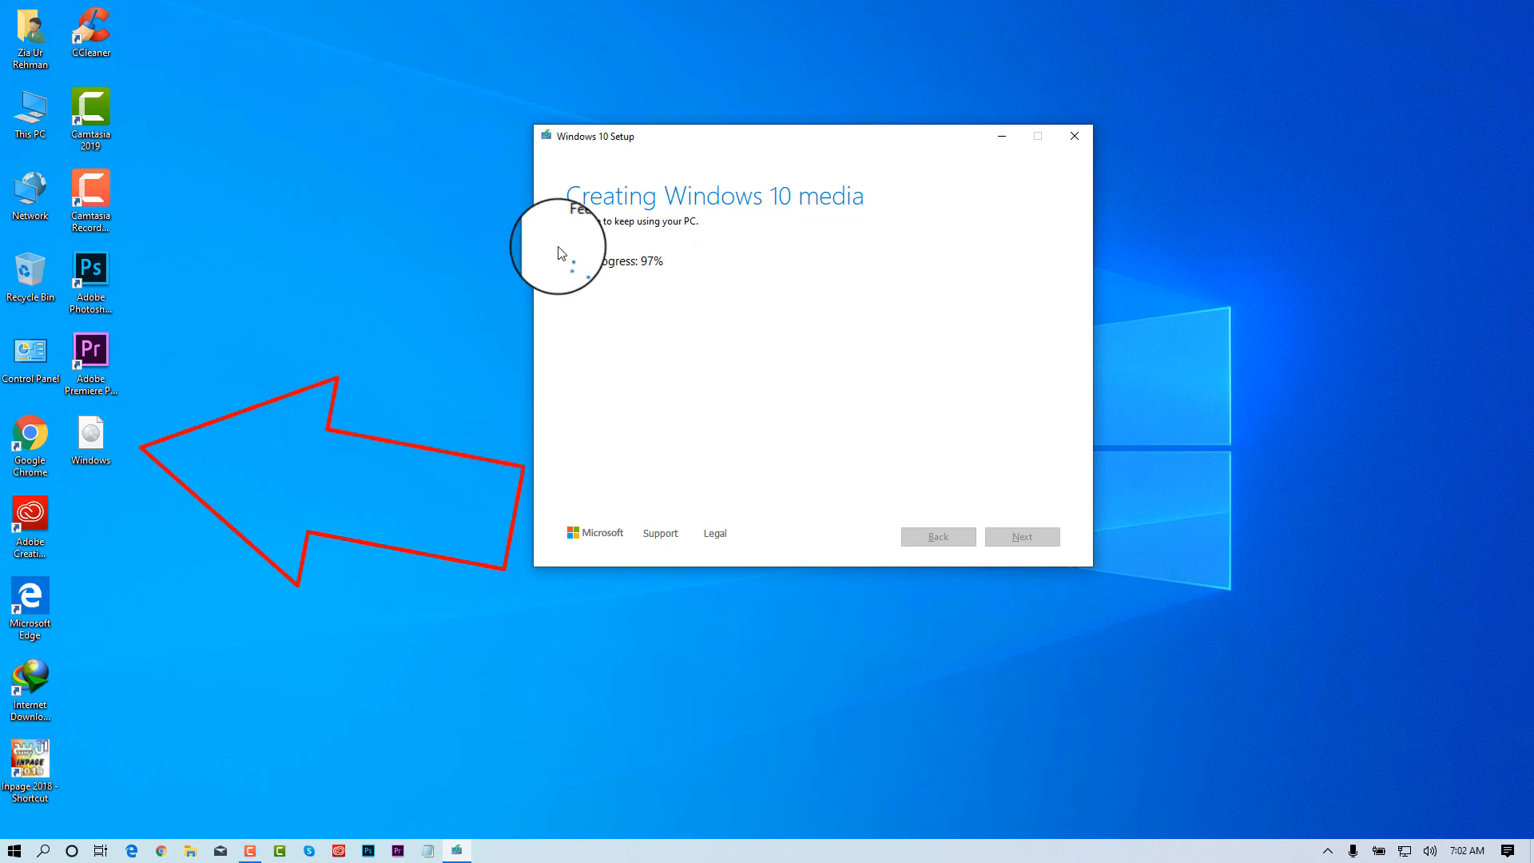
Finish the Windows 10 Setup wizard after the media creation.
click(1046, 542)
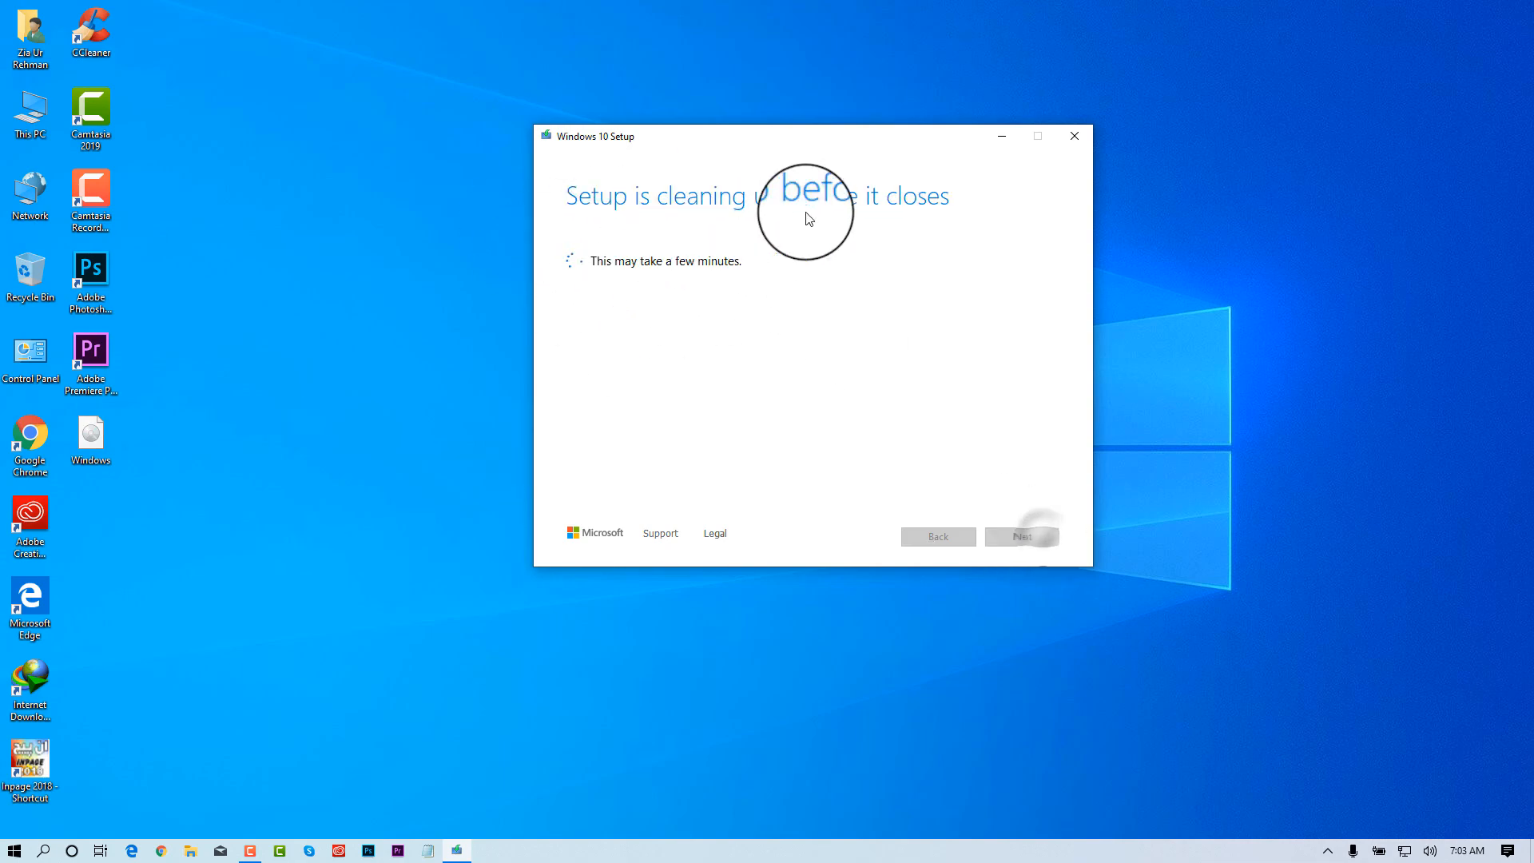